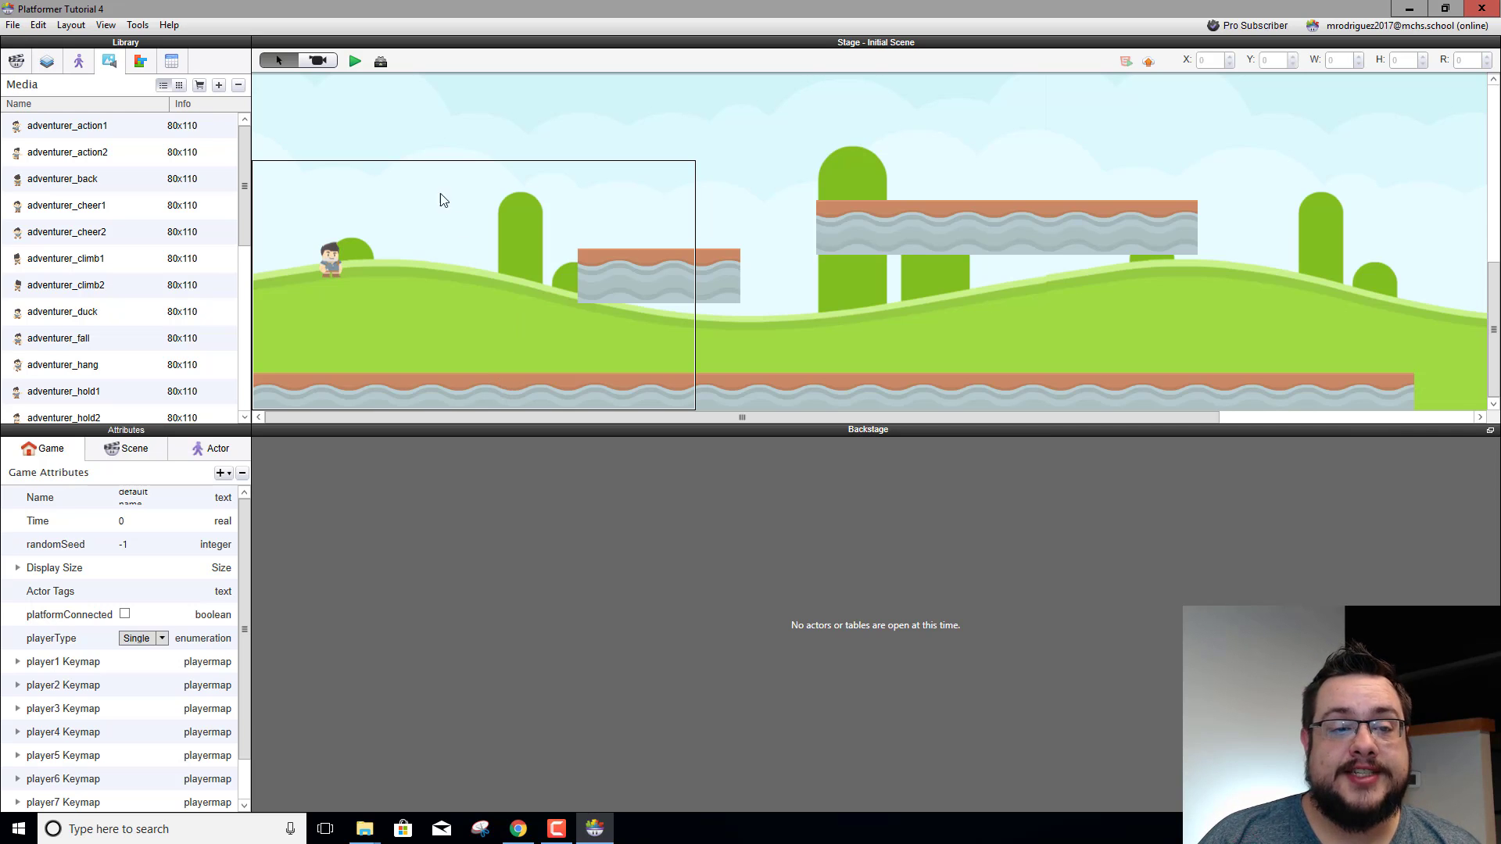
Preview the game and walk the player character right and left along the floor
click(354, 61)
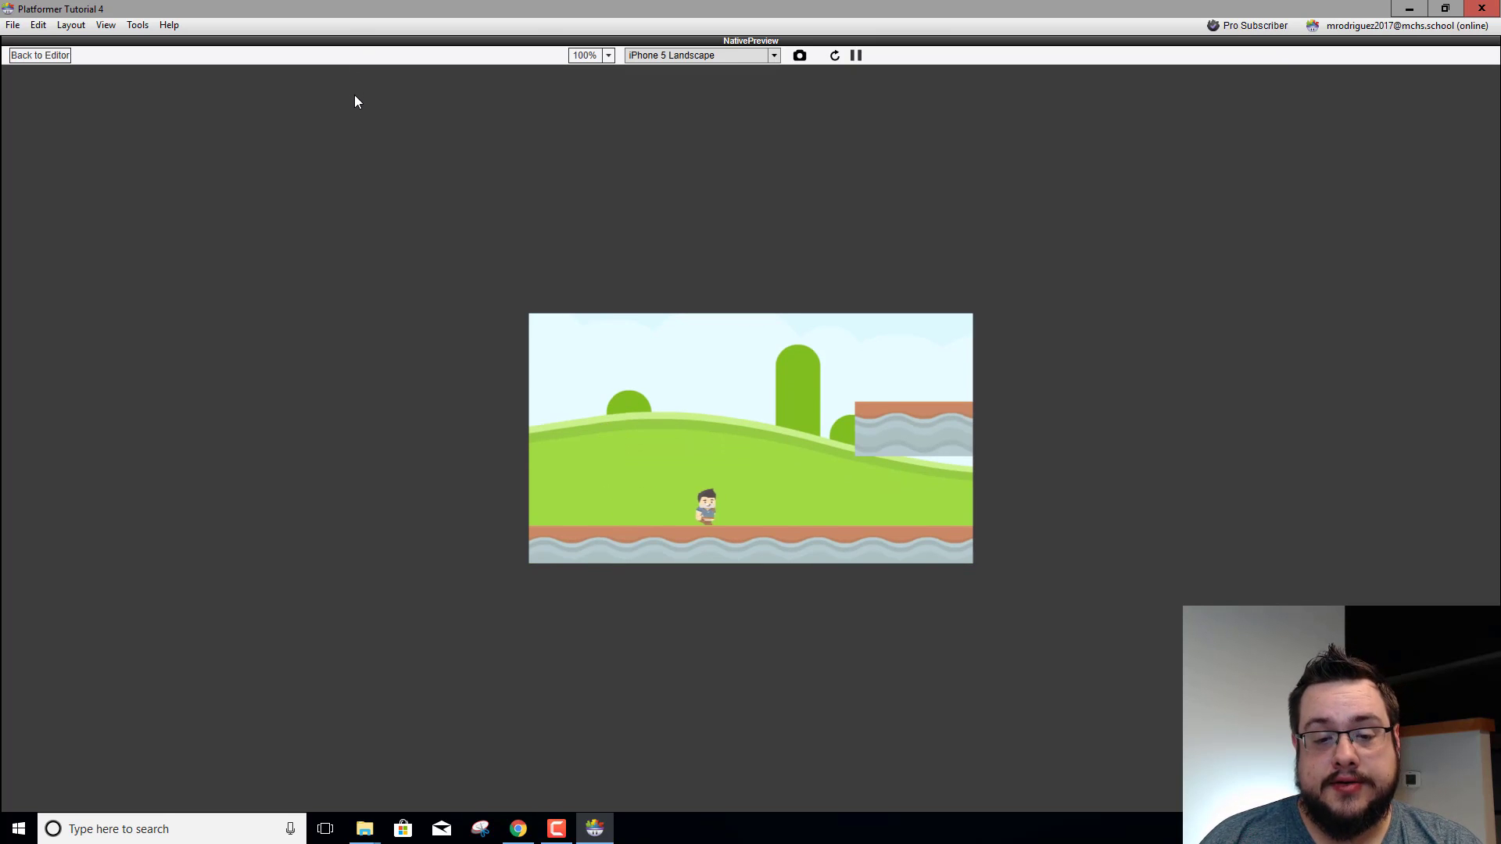
key(Right)
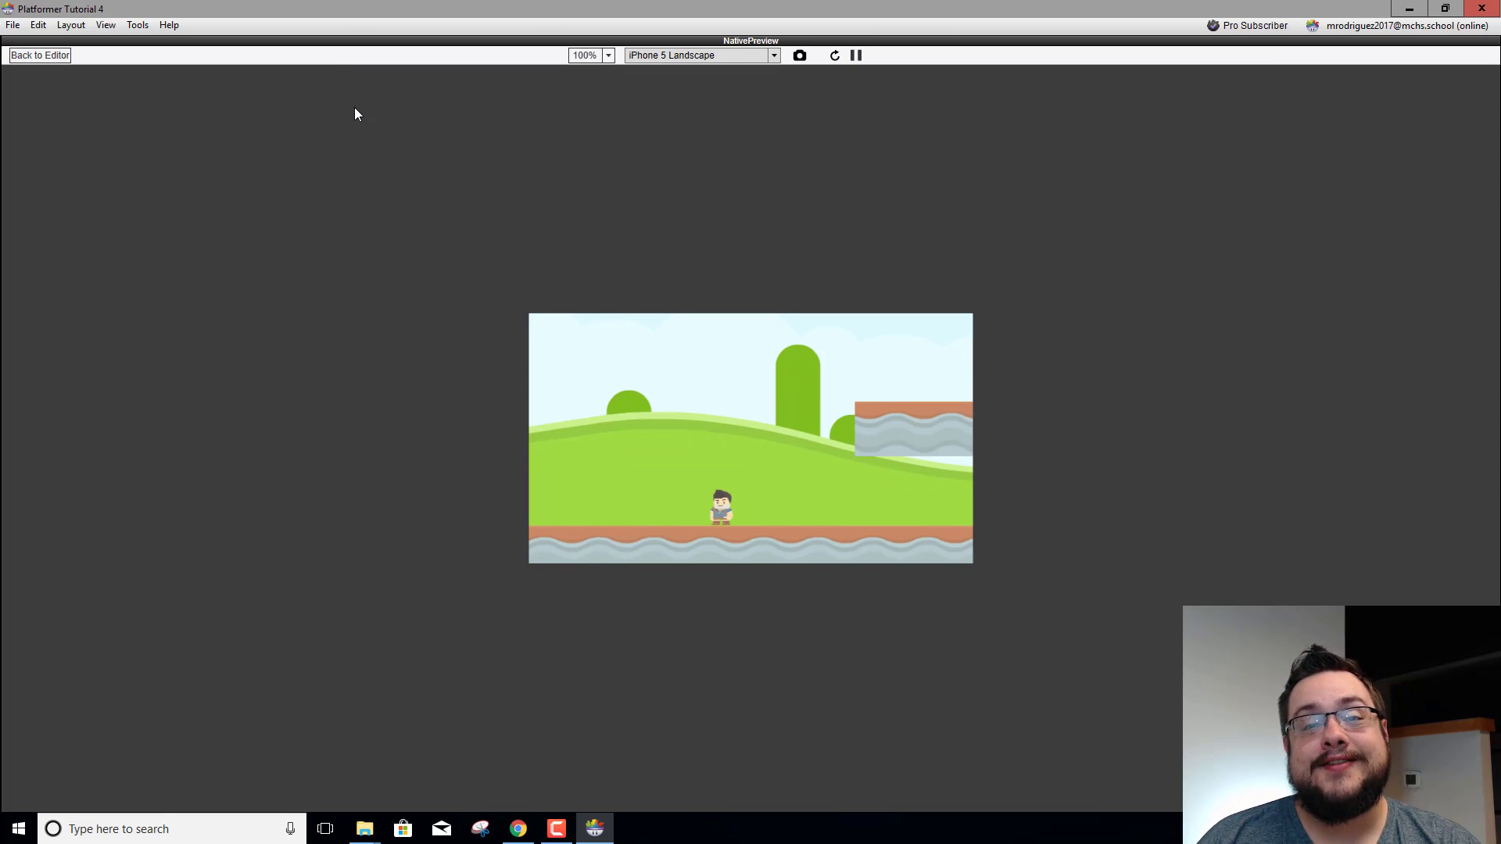
key(Left)
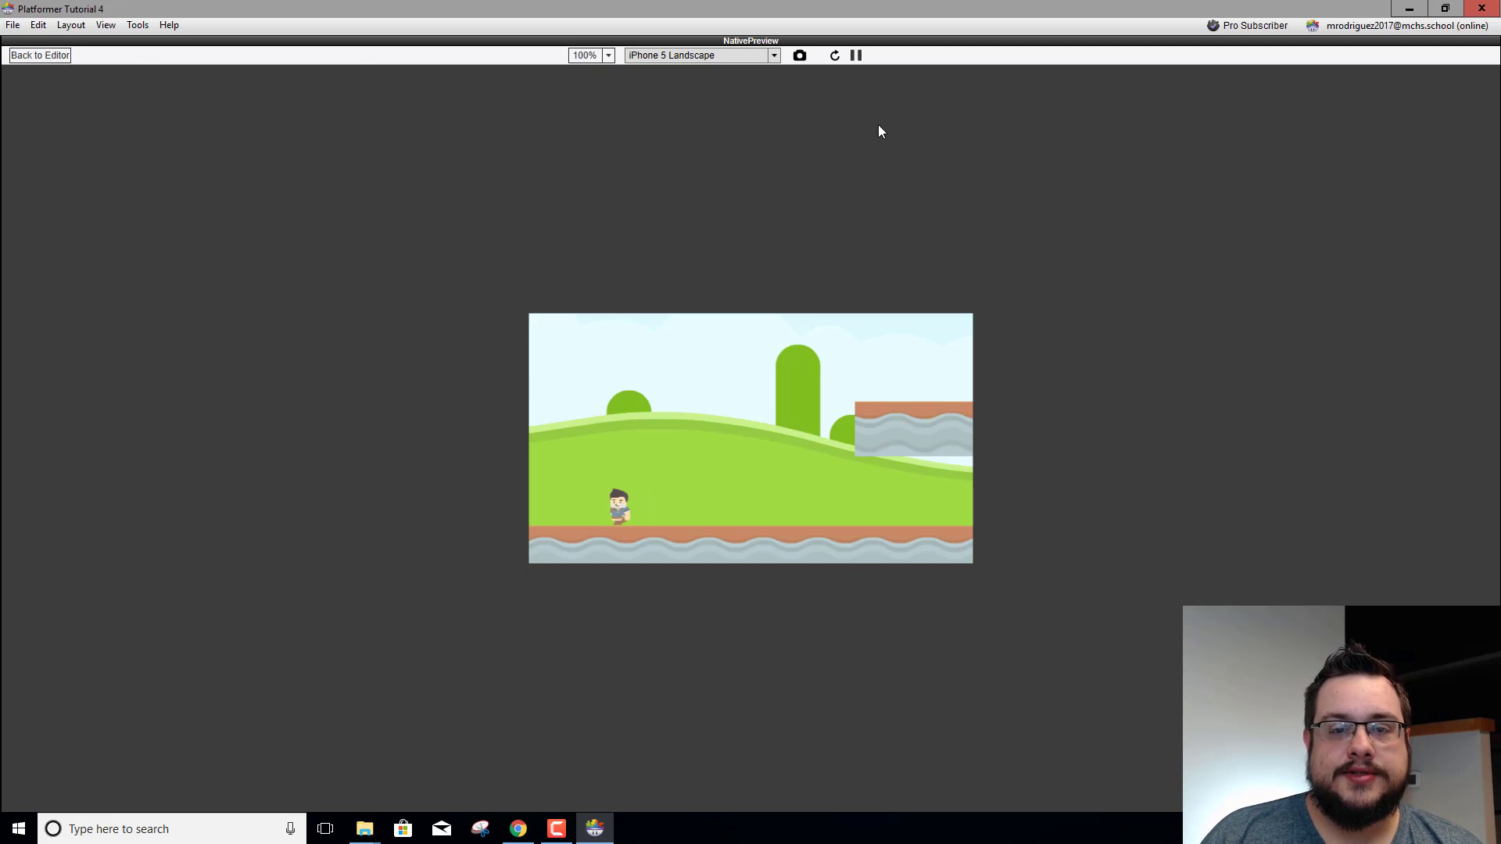
Restart the preview, test running and jumping in both directions across the level, and return to the editor
click(835, 55)
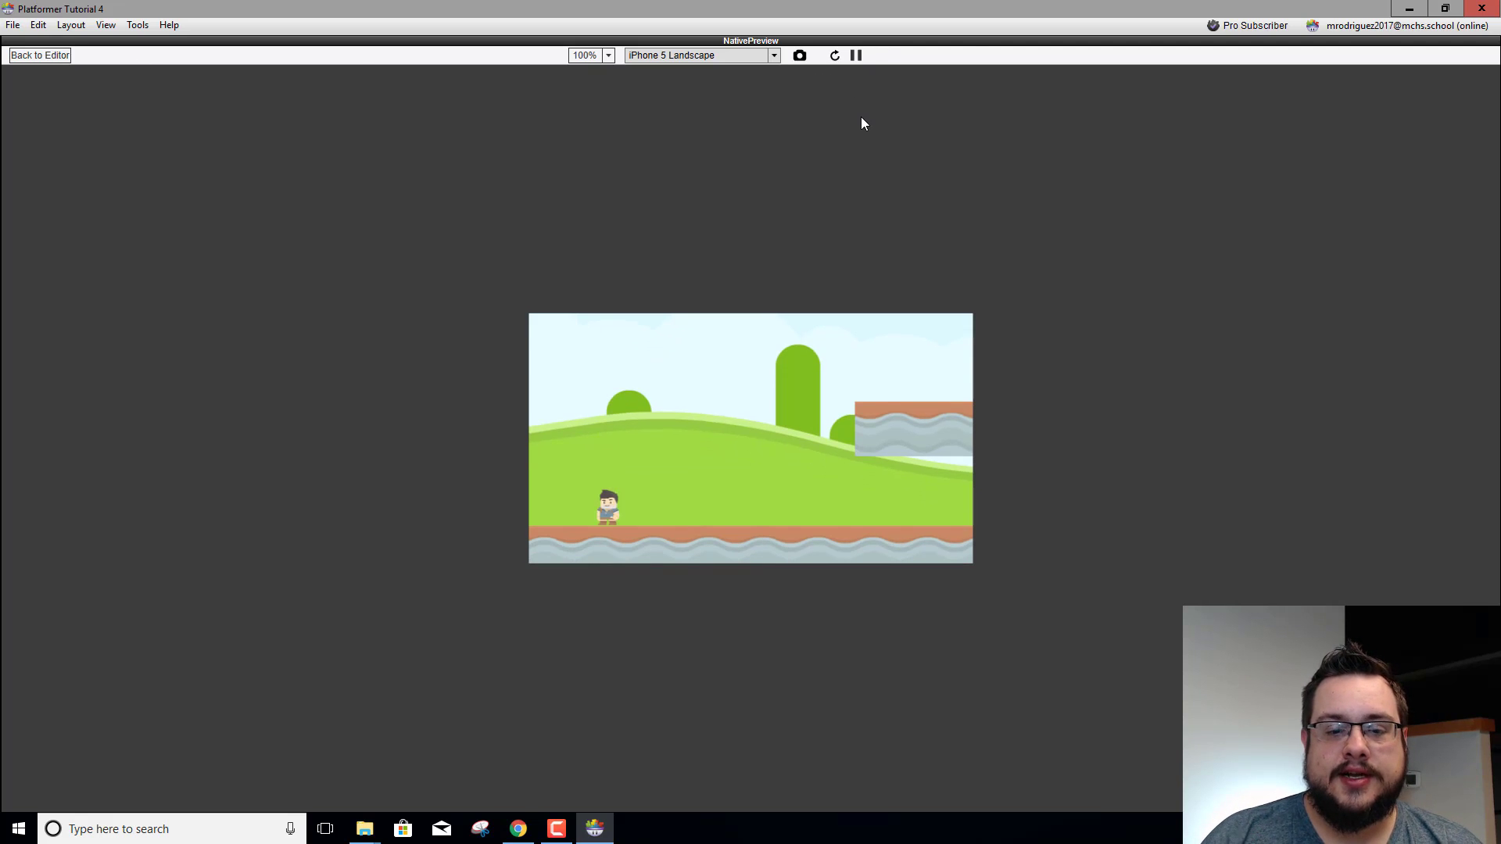
key(Right)
key(Left)
key(Right)
key(Up)
key(Right)
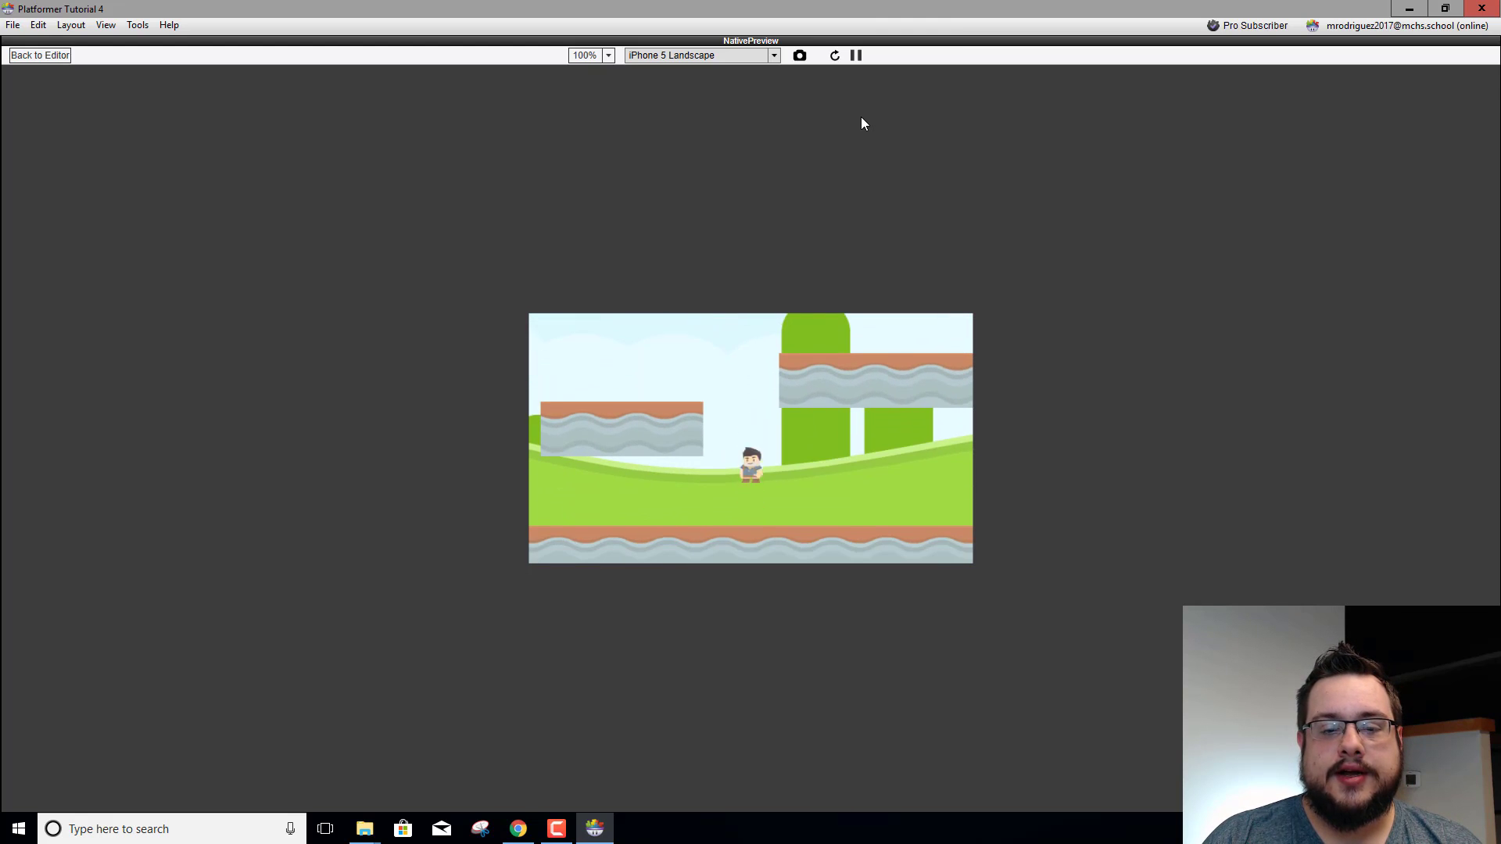
key(Up)
key(Left)
key(Up)
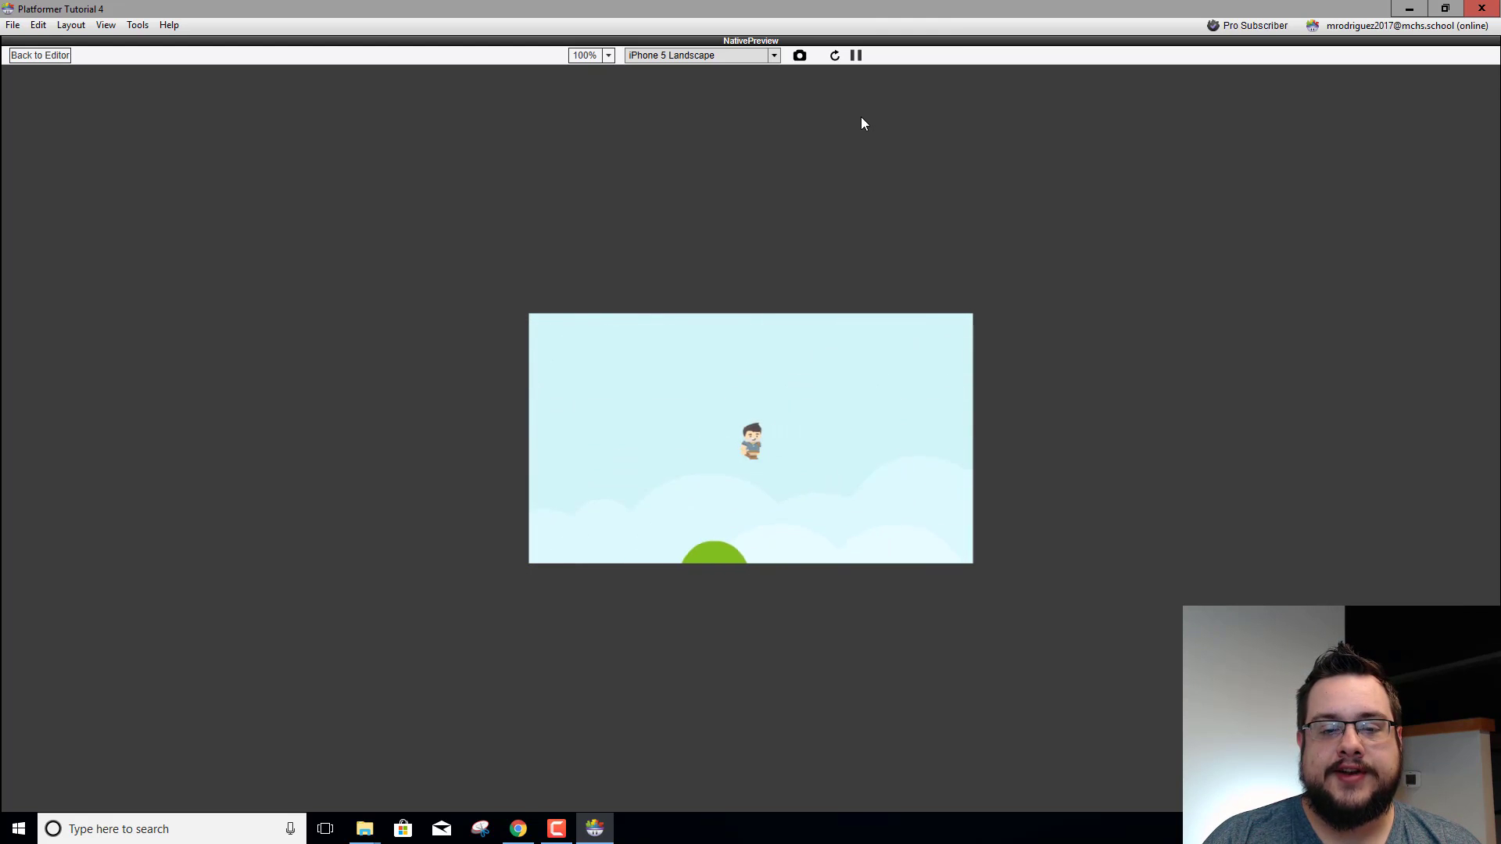
key(Right)
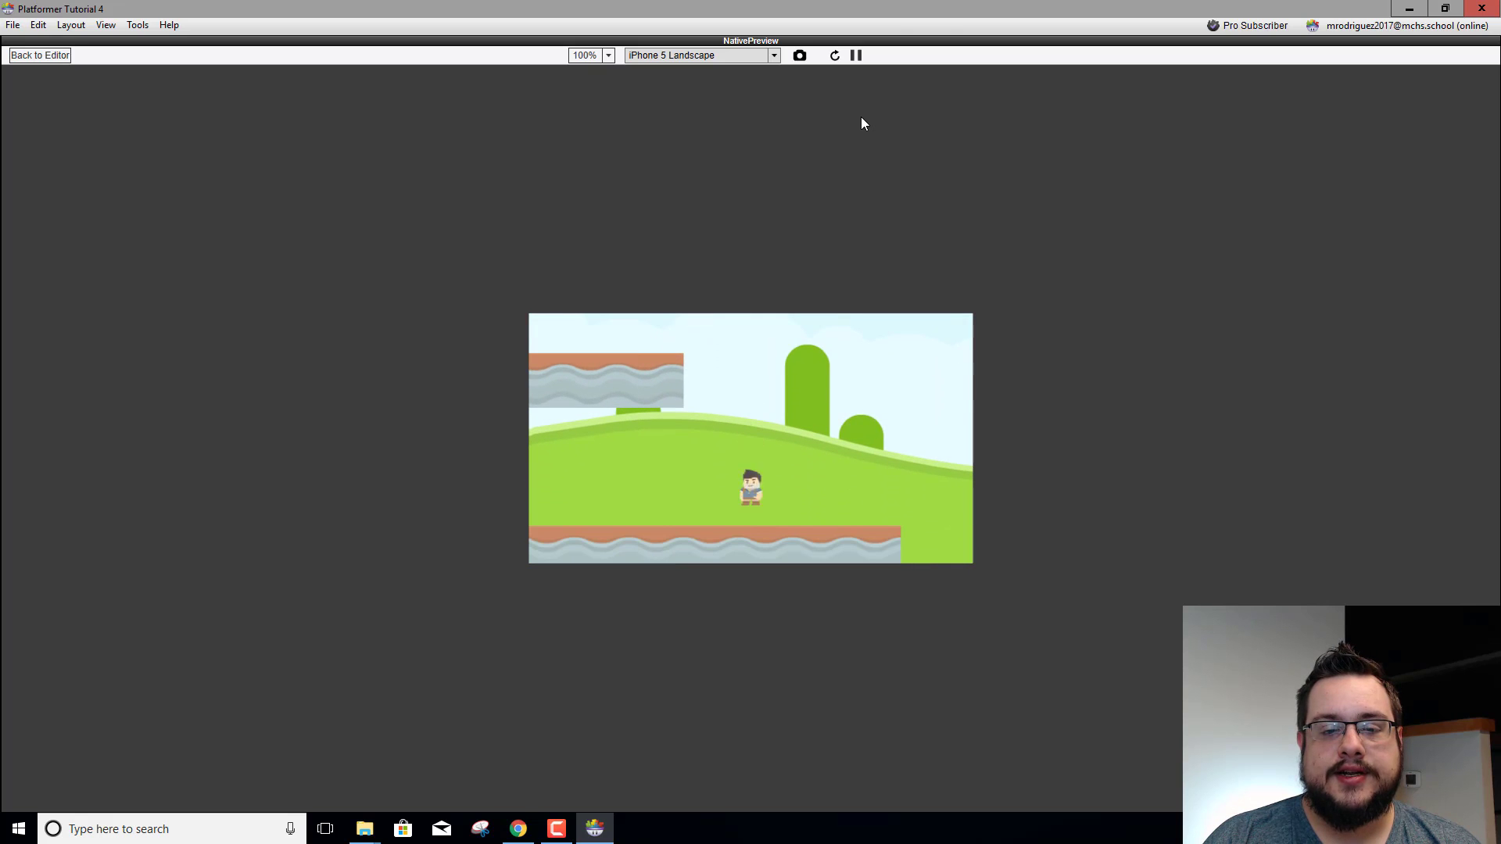
key(Left)
key(Right)
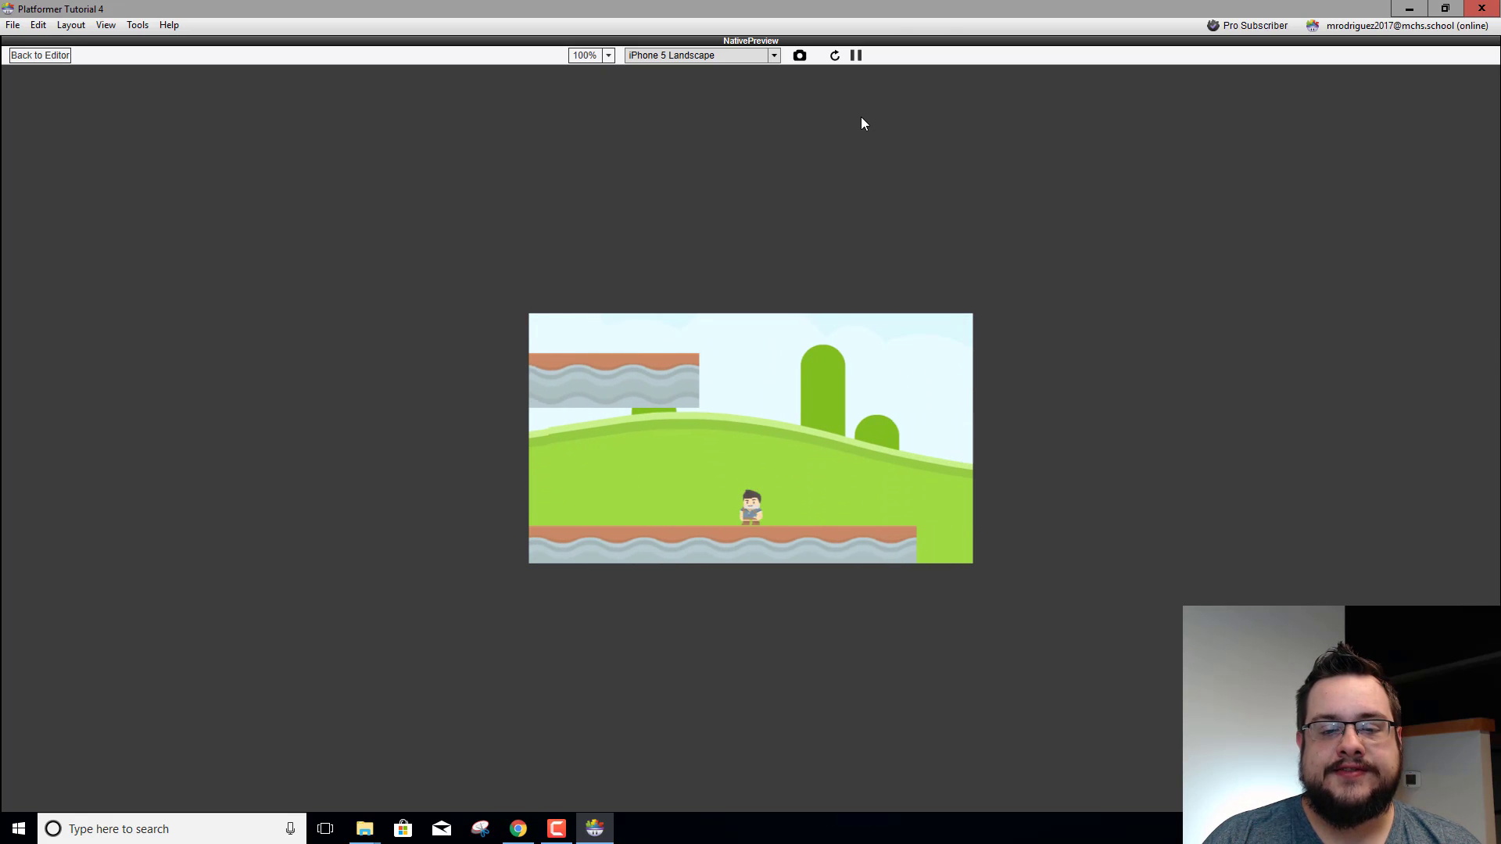
key(Right)
key(Left)
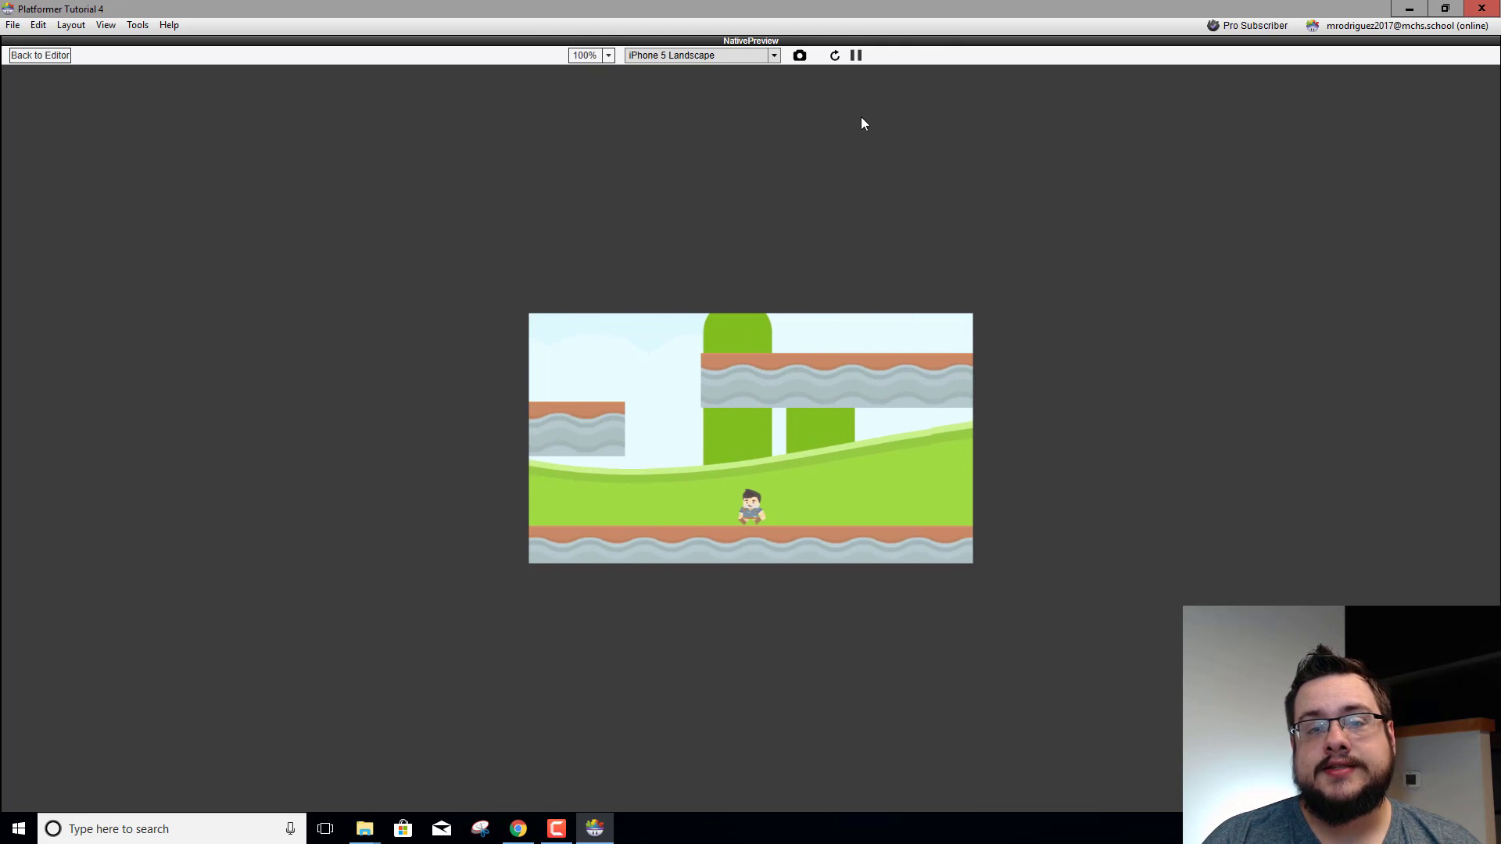
key(Up)
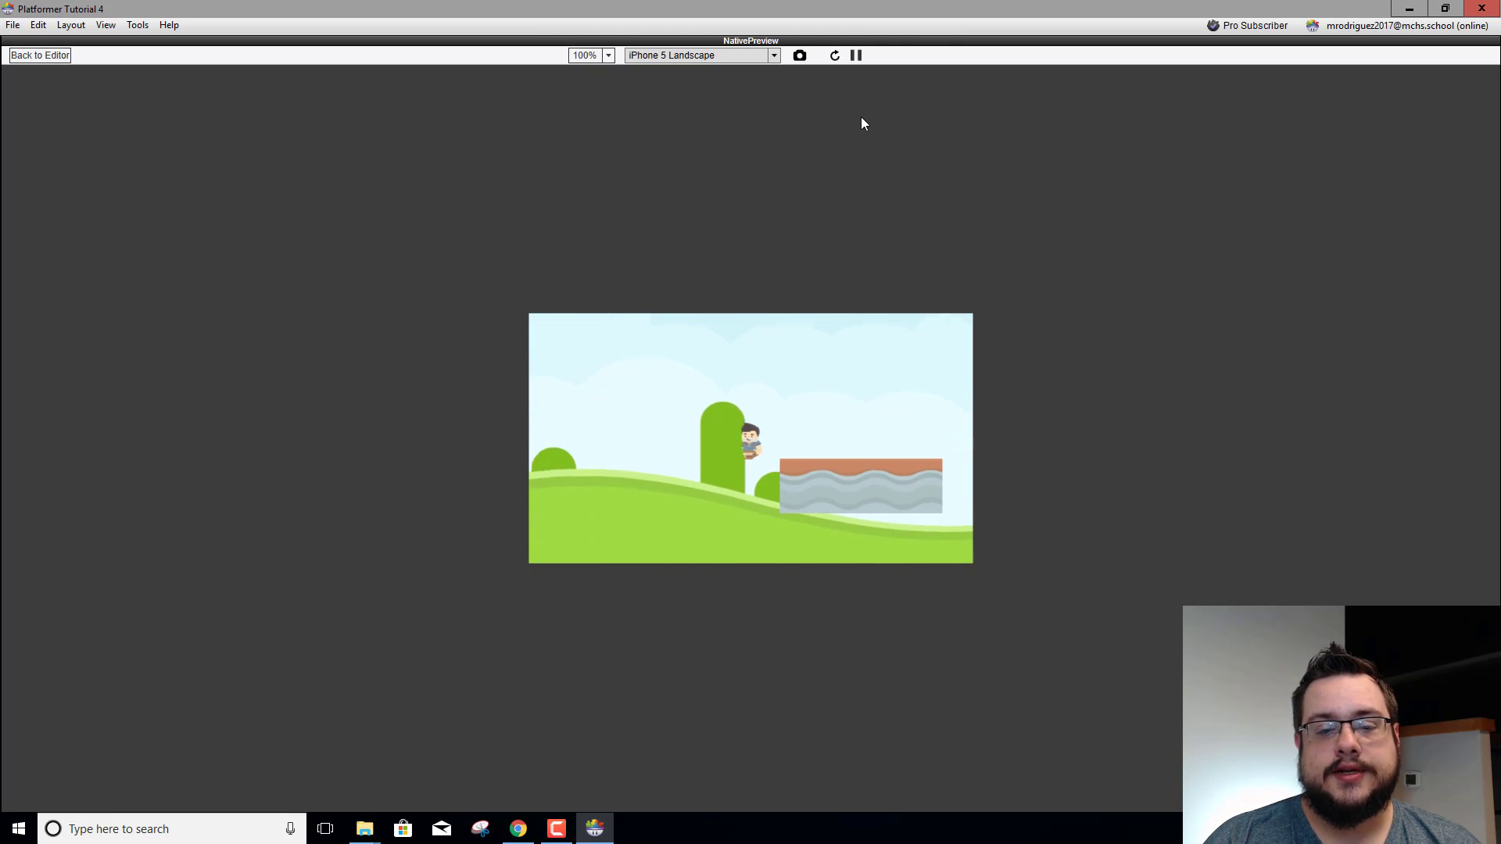
click(63, 55)
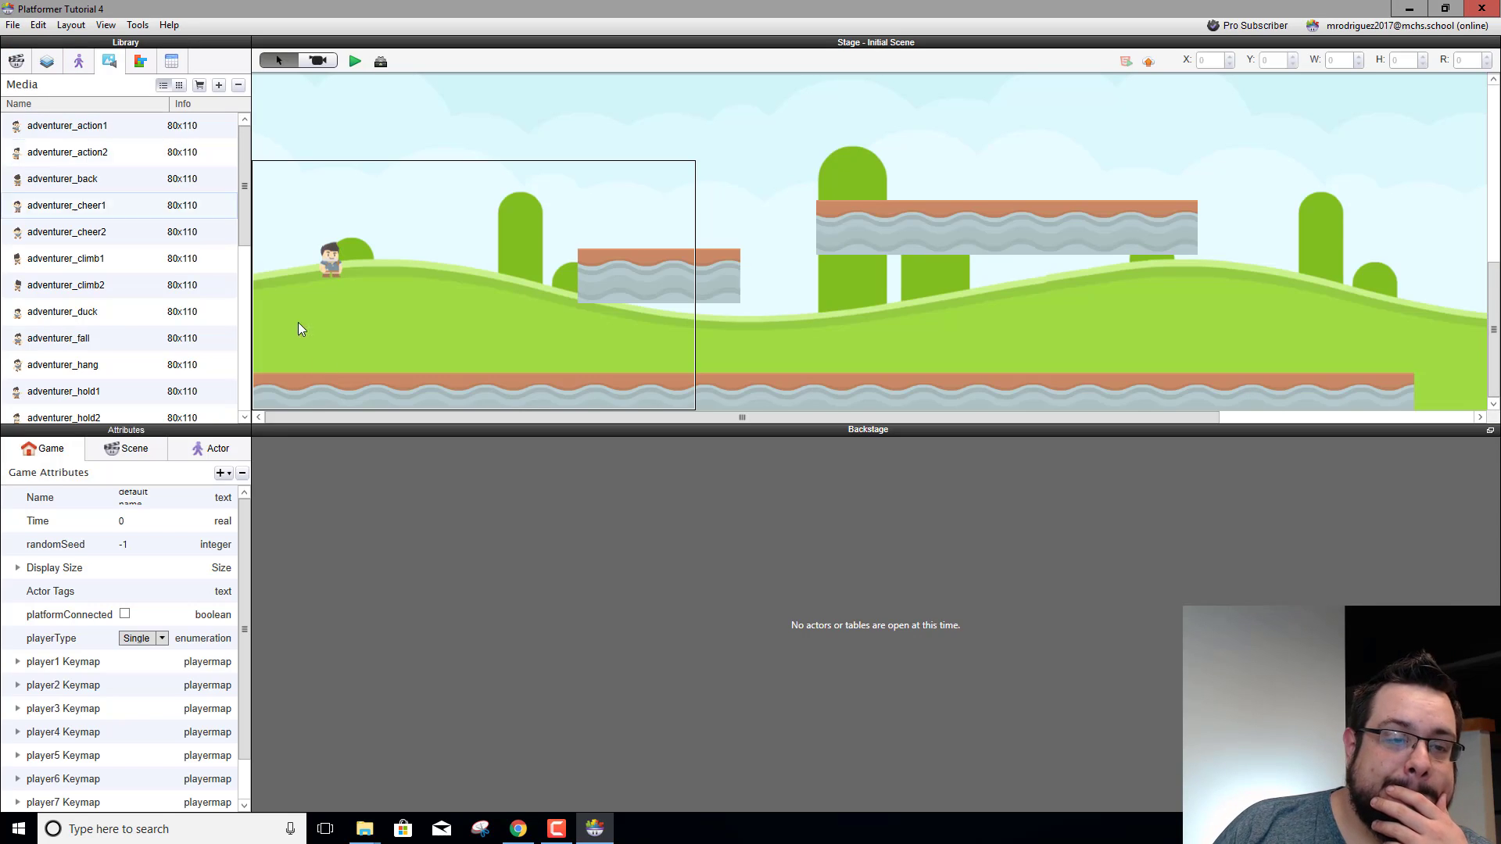
Open the Player actor's rules and expand the do and else sections of the self.motion.linearVelocity.x rule
click(78, 61)
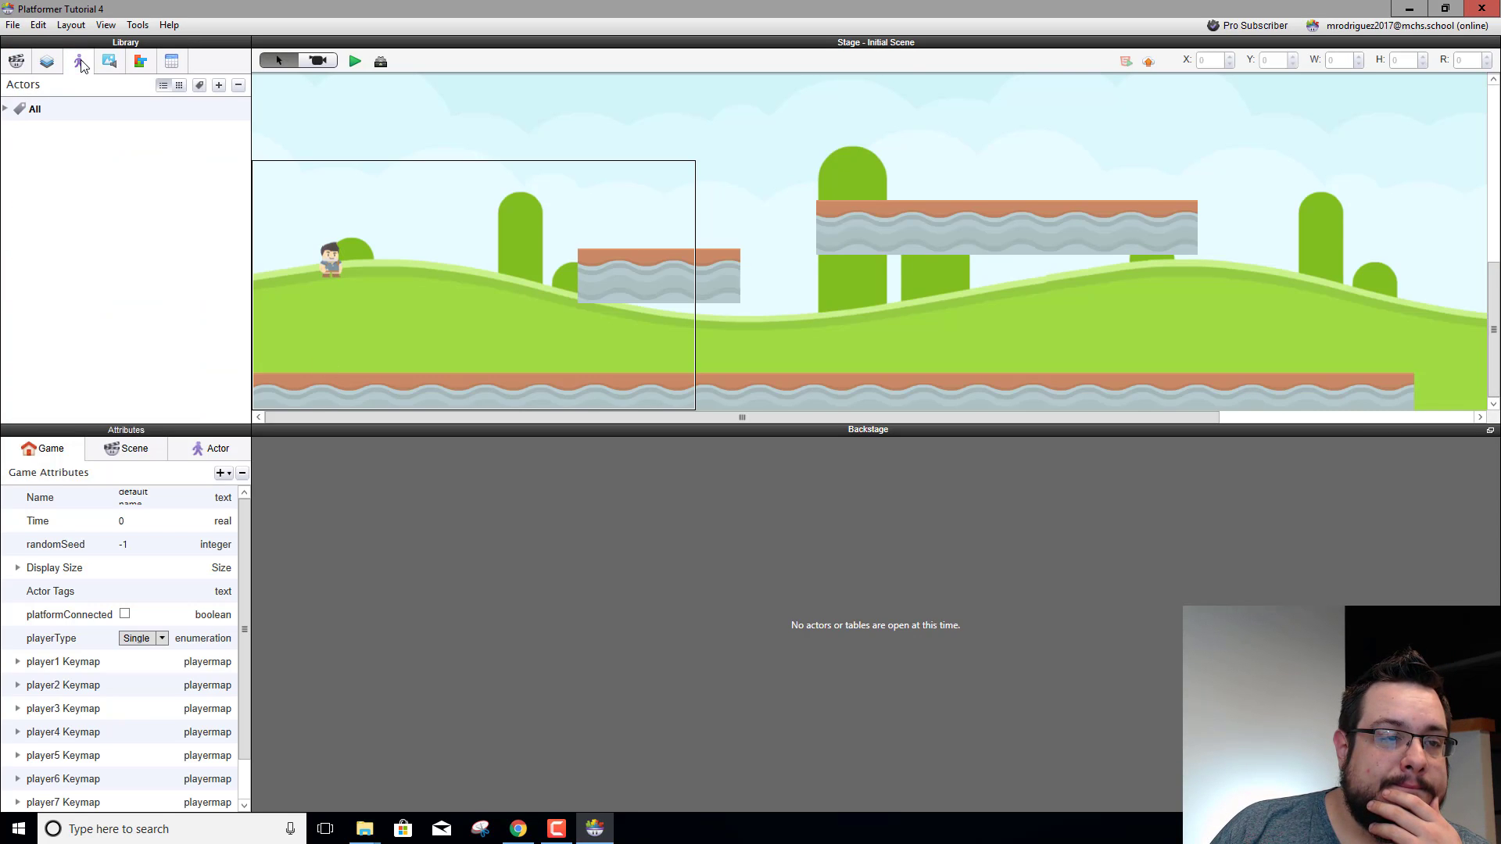
click(6, 110)
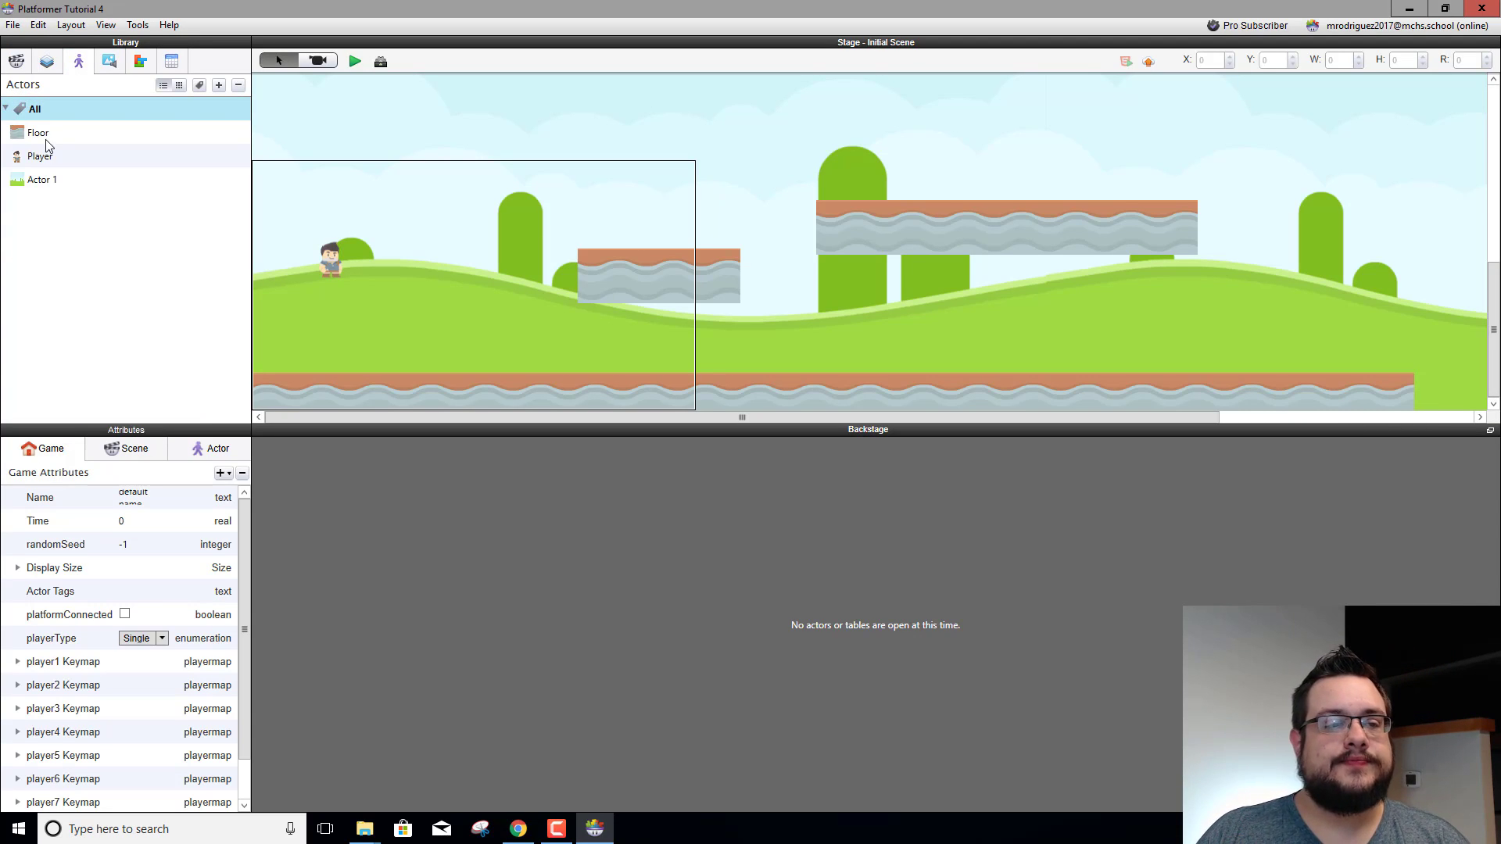
double_click(64, 163)
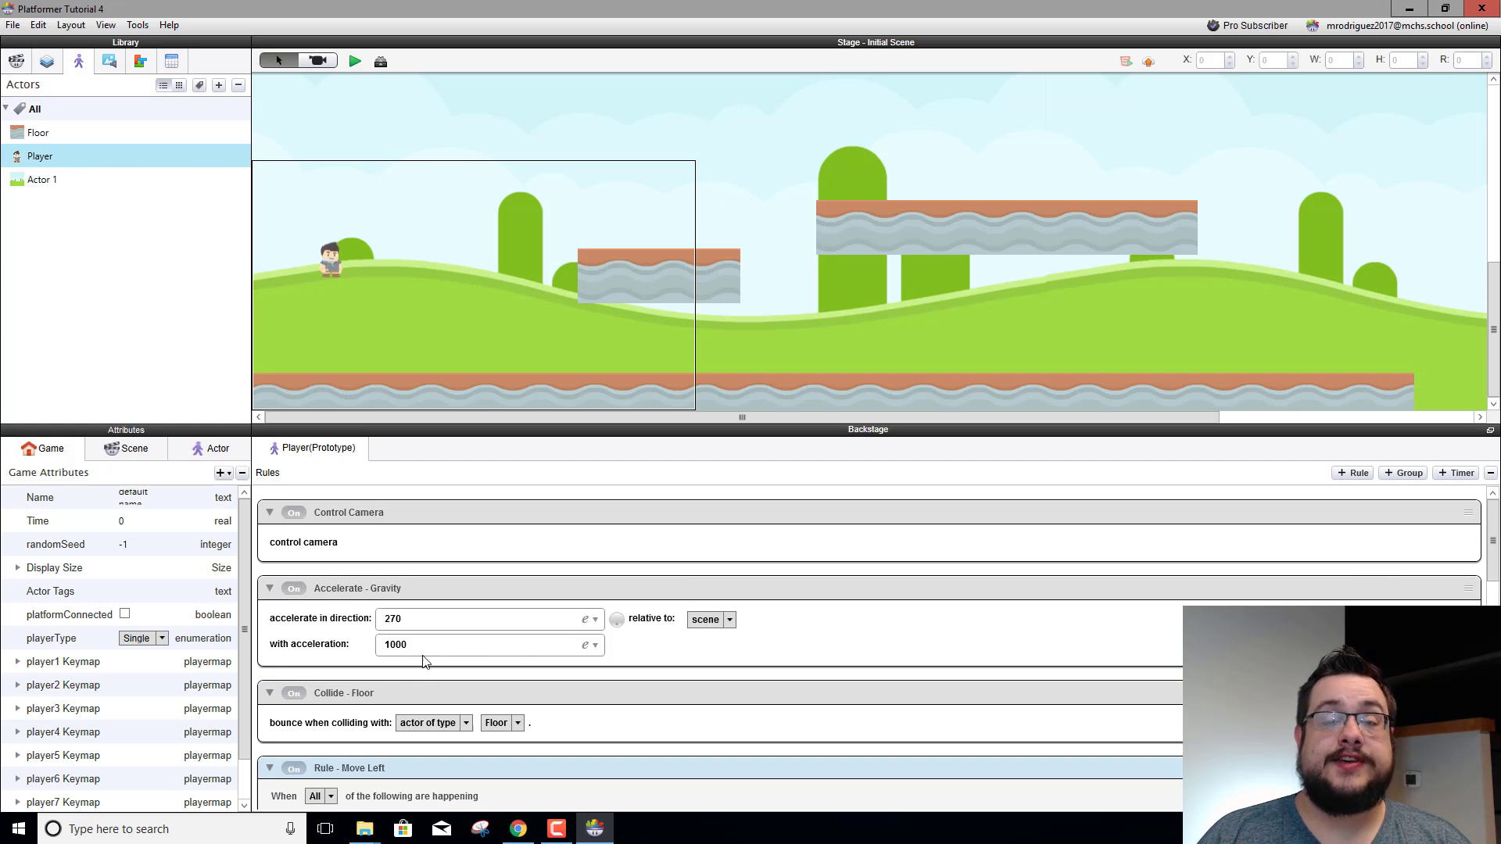
scroll(874, 654, down, 15)
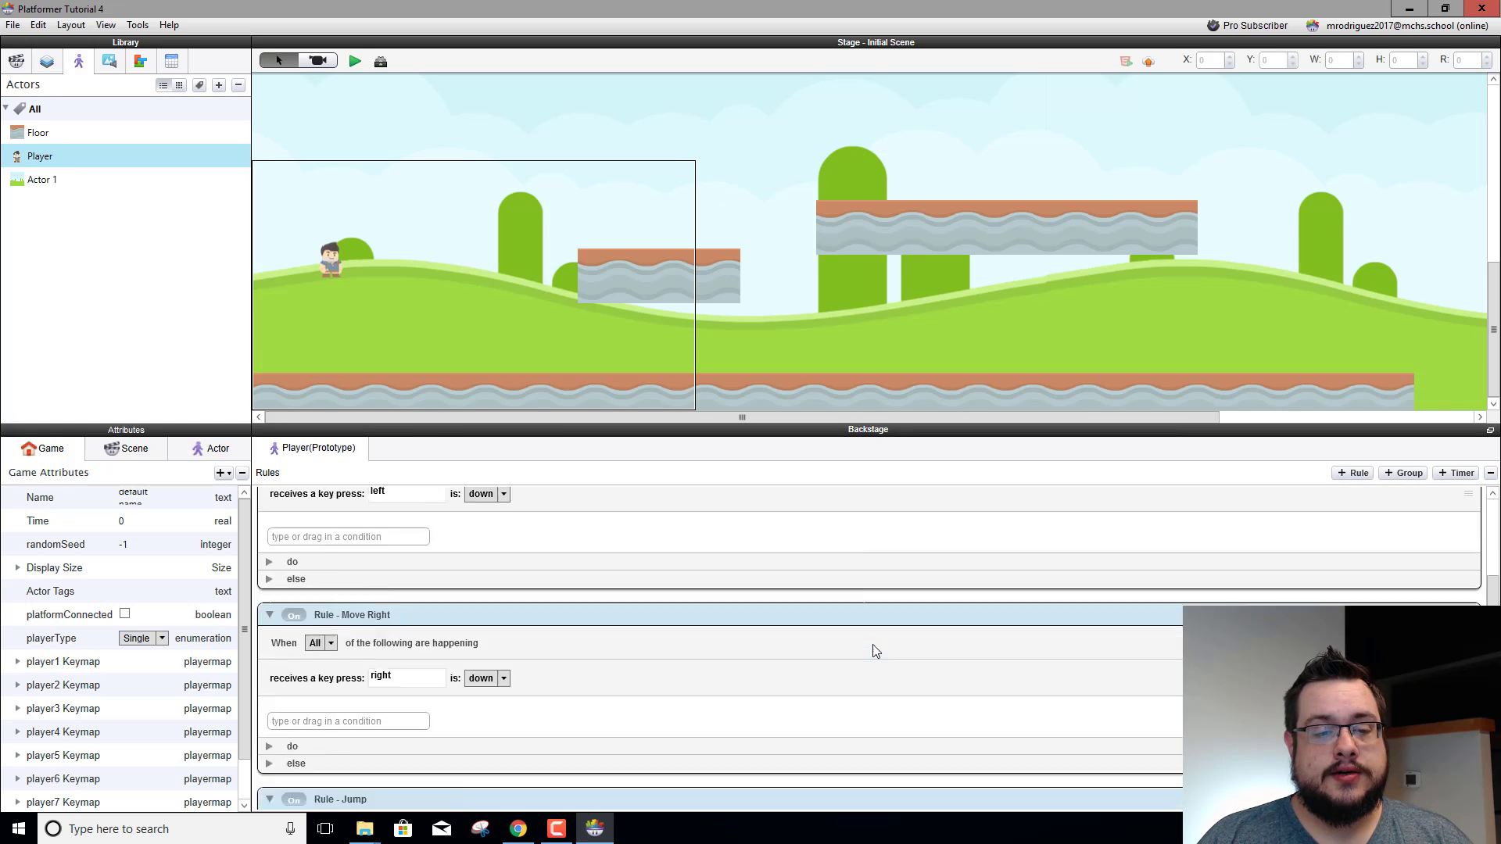
scroll(874, 653, down, 5)
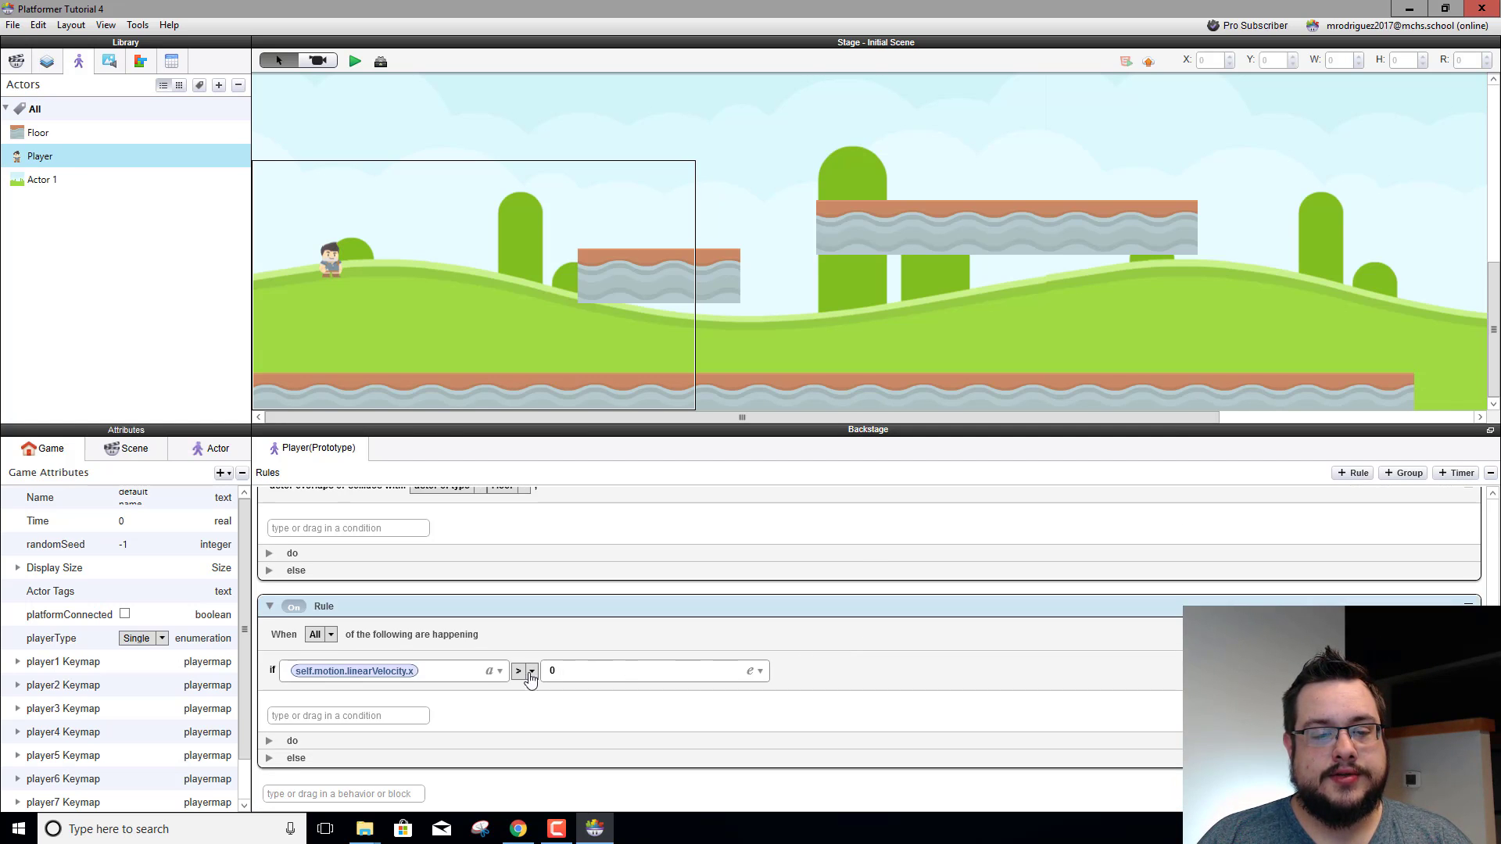
click(270, 741)
scroll(507, 740, down, 1)
scroll(507, 740, down, 2)
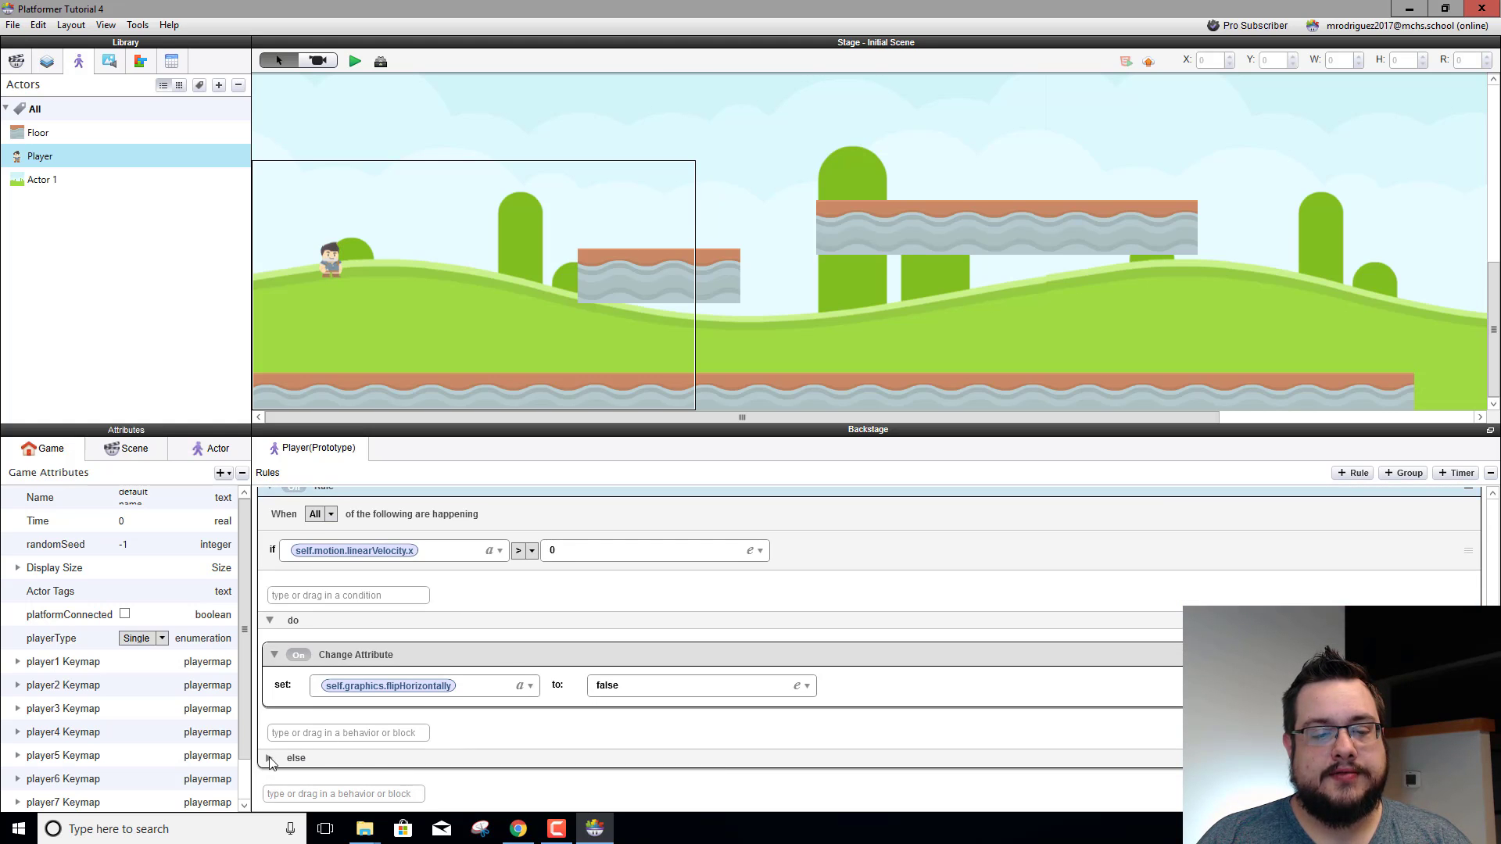
click(269, 758)
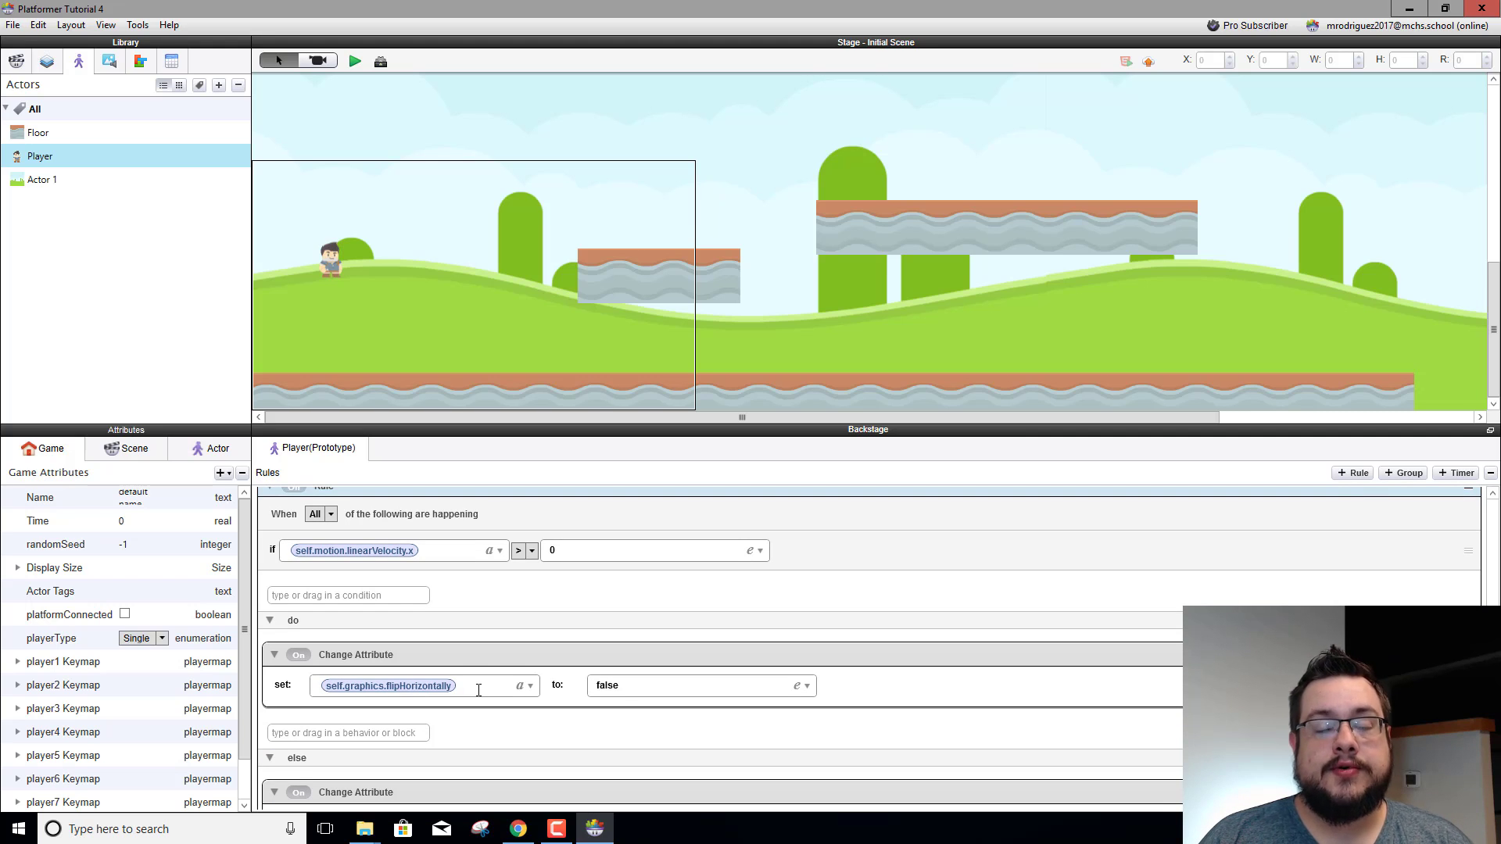
Try a comparison value of 1 in the self.motion.linearVelocity.x condition and preview the player walking right
scroll(435, 592, up, 1)
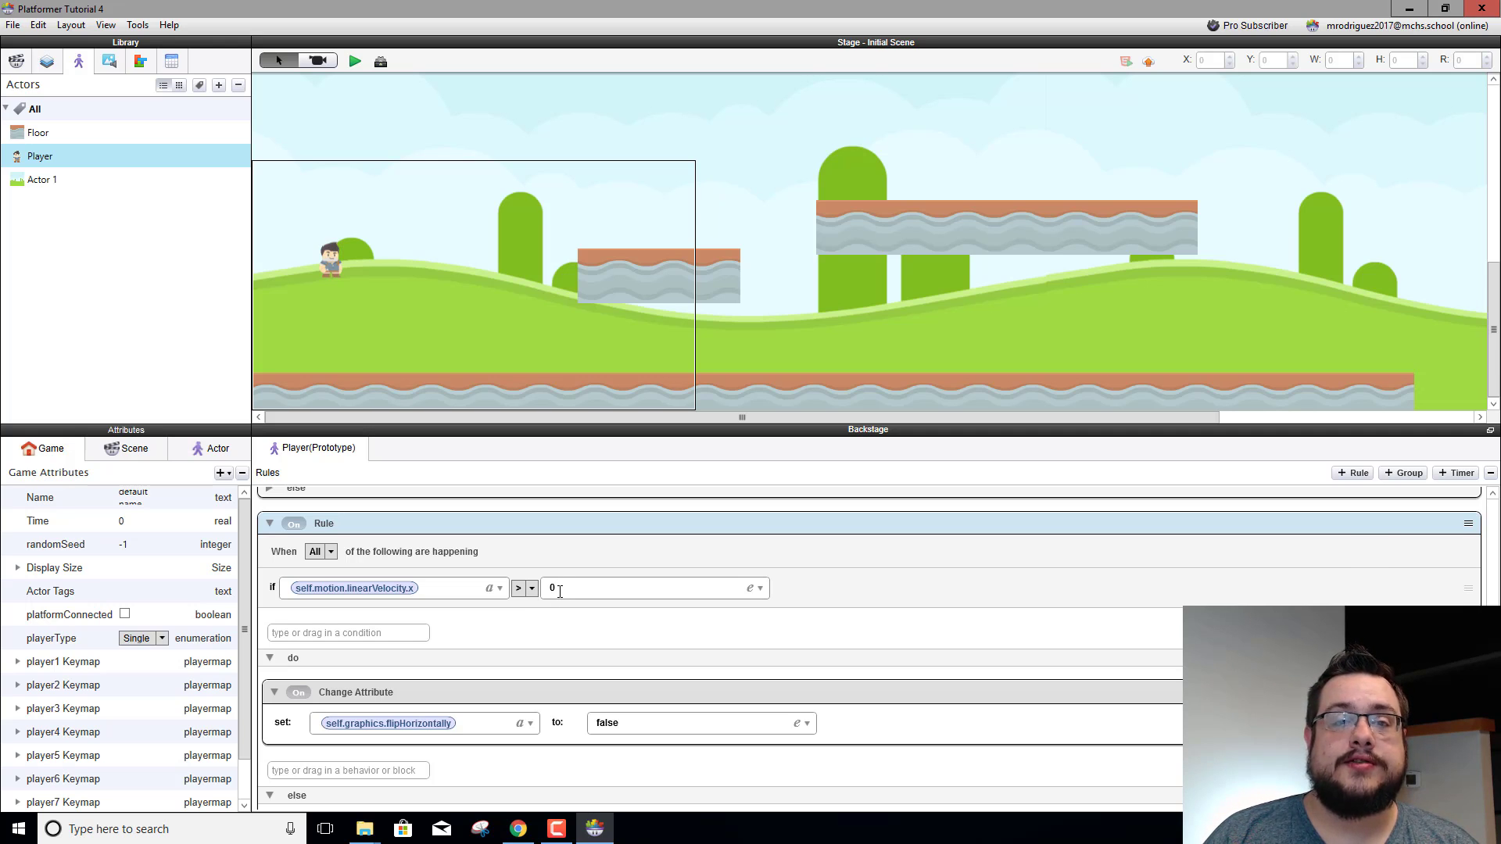
click(591, 594)
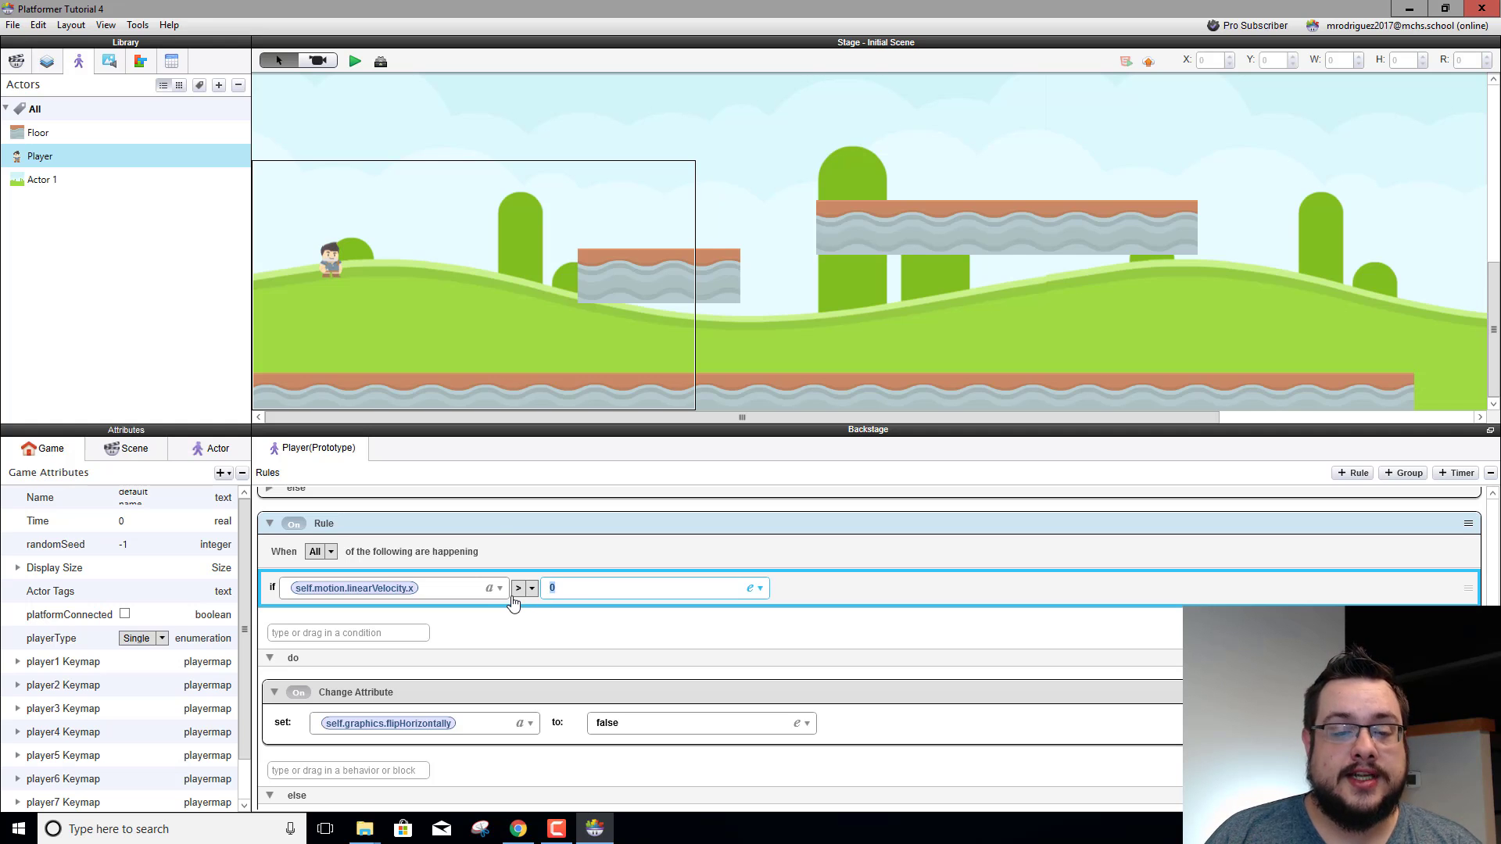
click(352, 62)
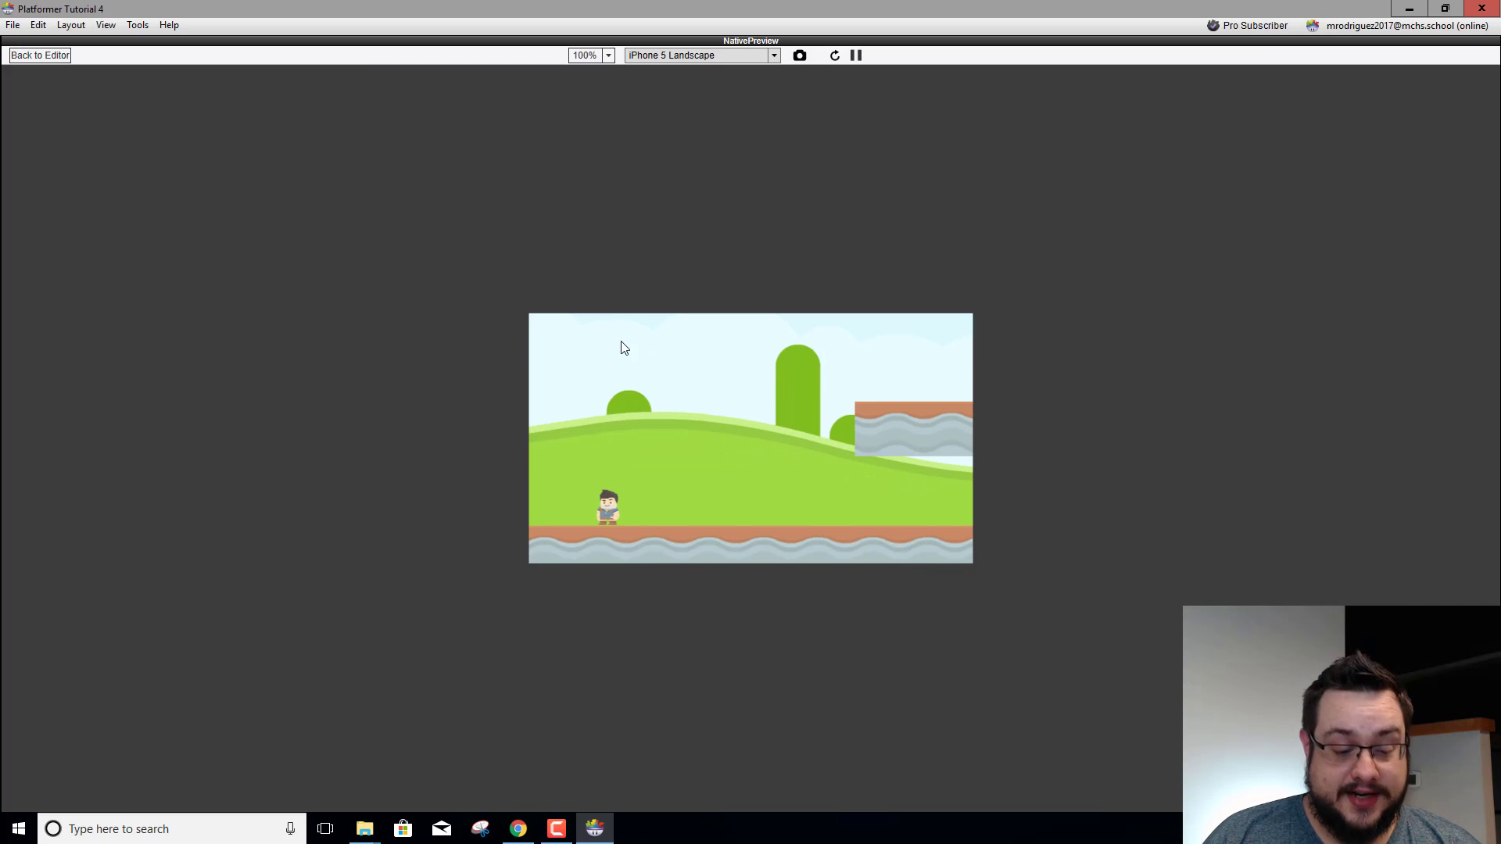
key(Right)
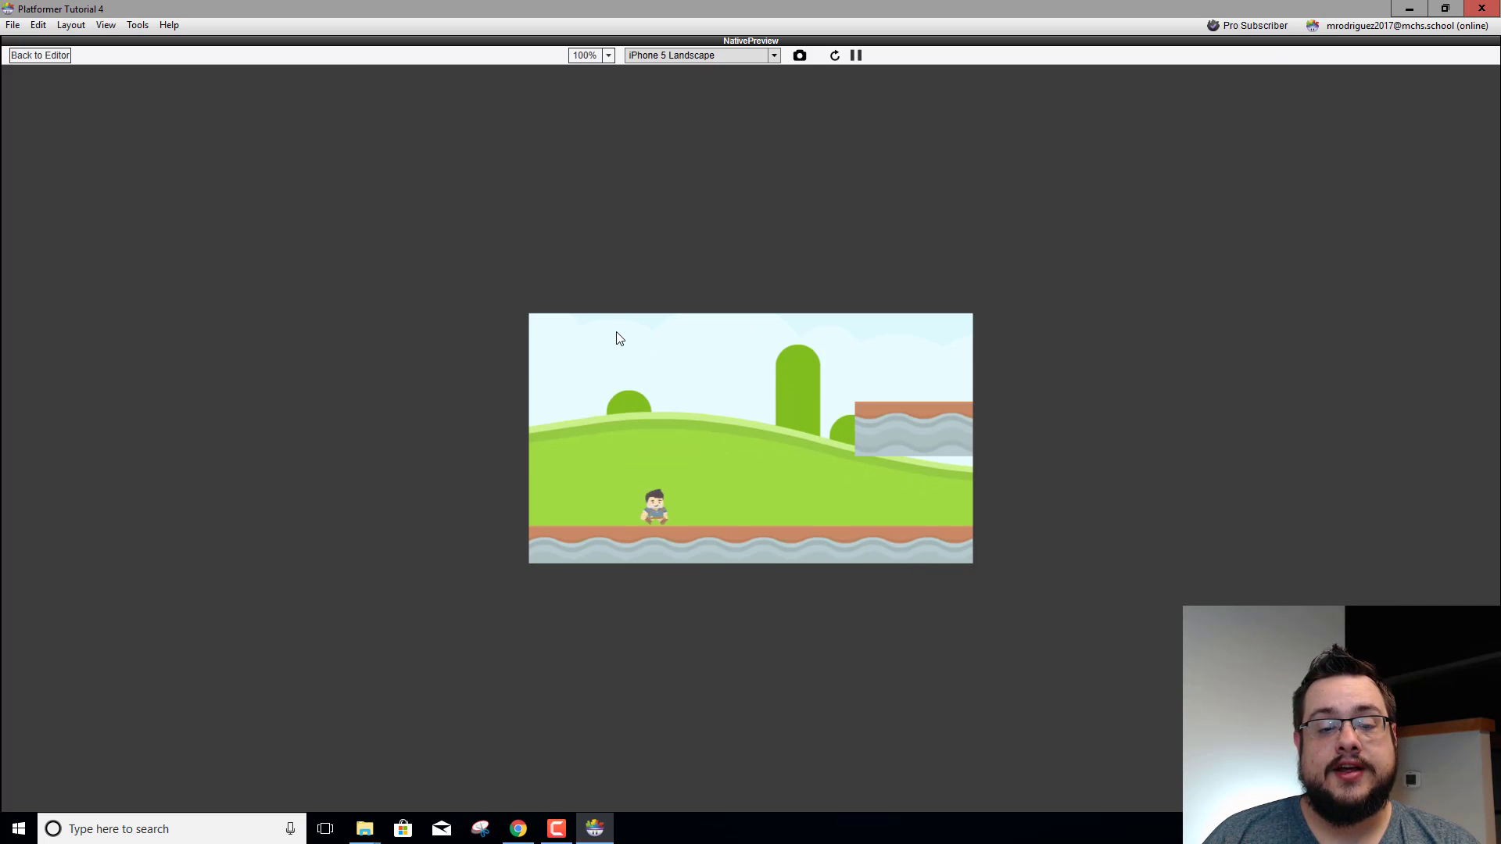
key(Right)
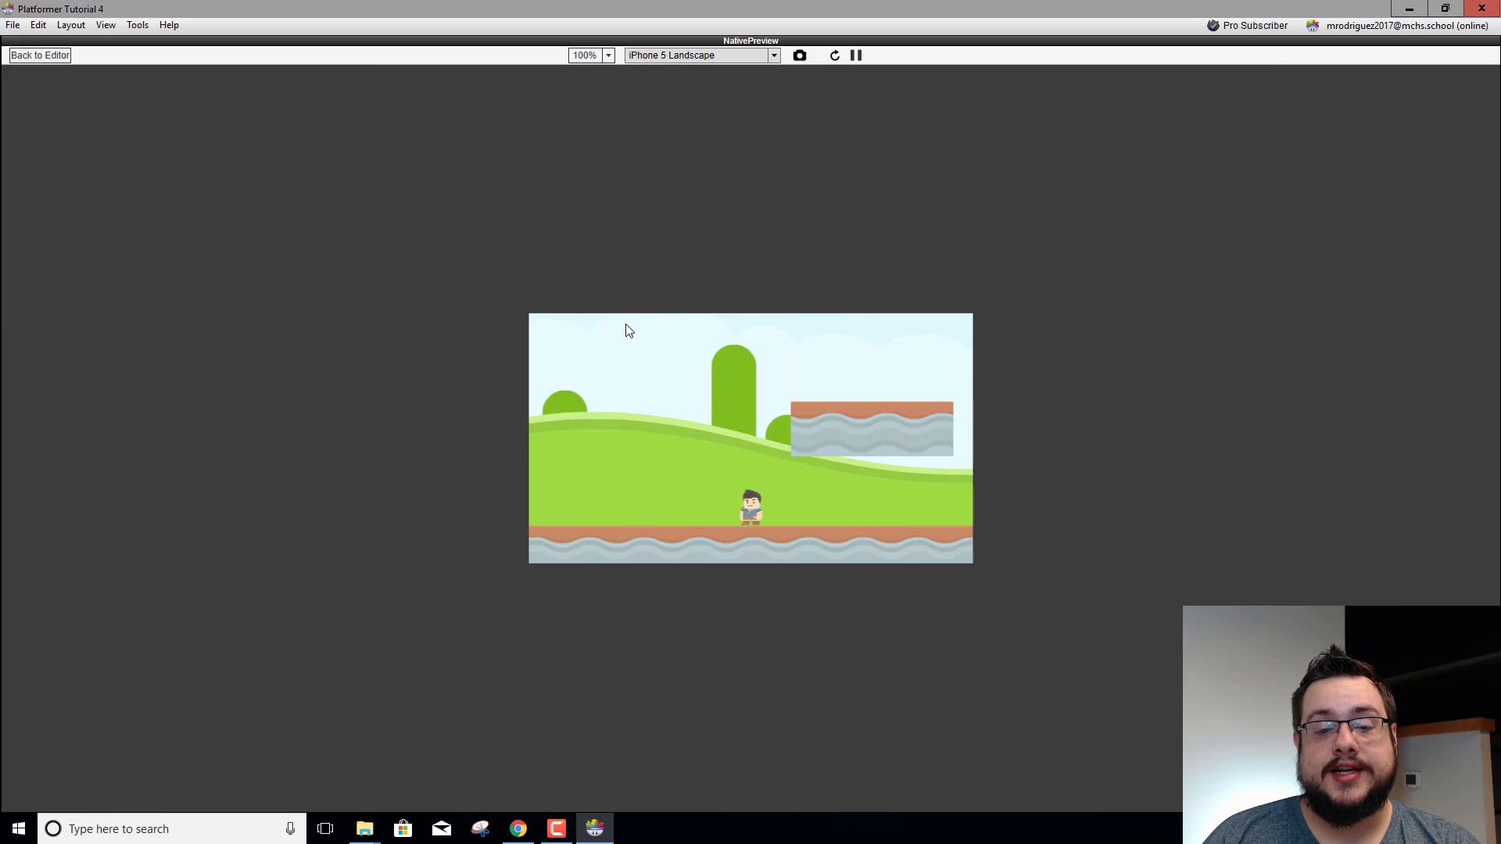
click(40, 55)
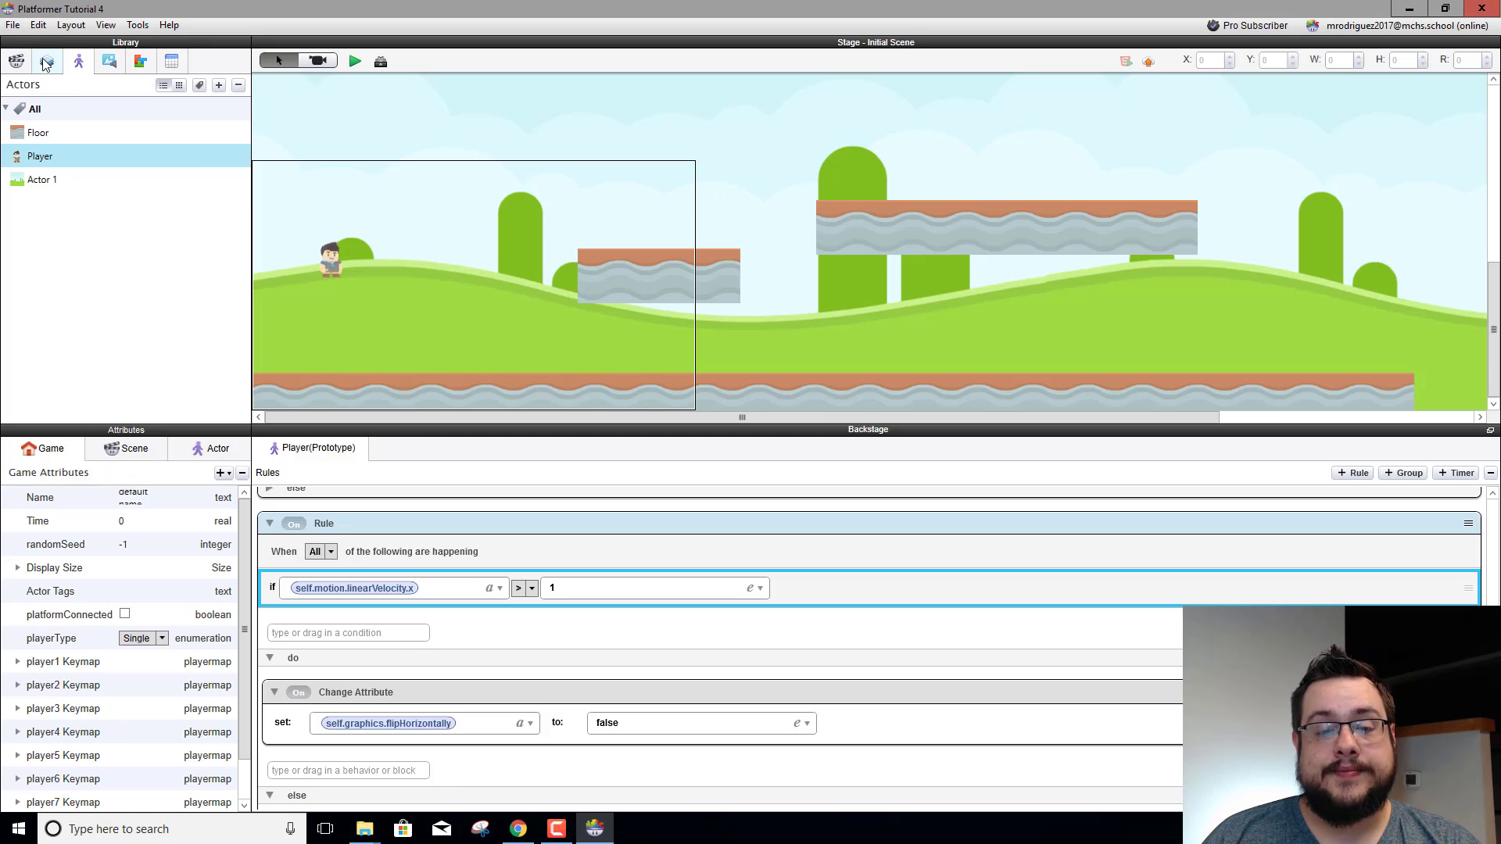
Set the comparison value of the self.motion.linearVelocity.x condition back to 0
double_click(566, 588)
text(0)
click(563, 632)
scroll(559, 632, down, 4)
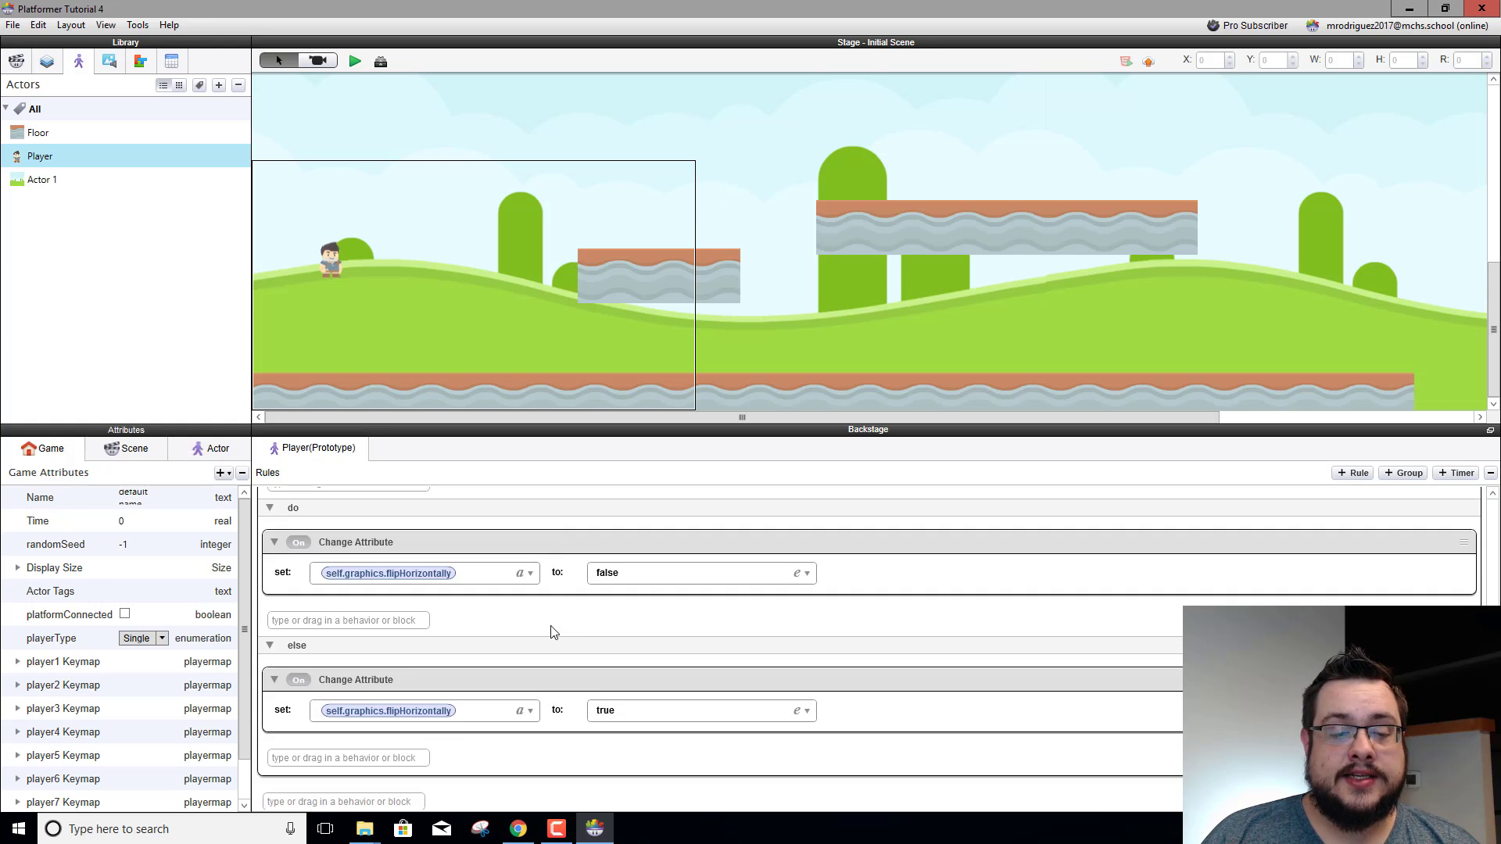
Set the rule's condition to self.motion.linearVelocity.x > -1
scroll(555, 626, up, 3)
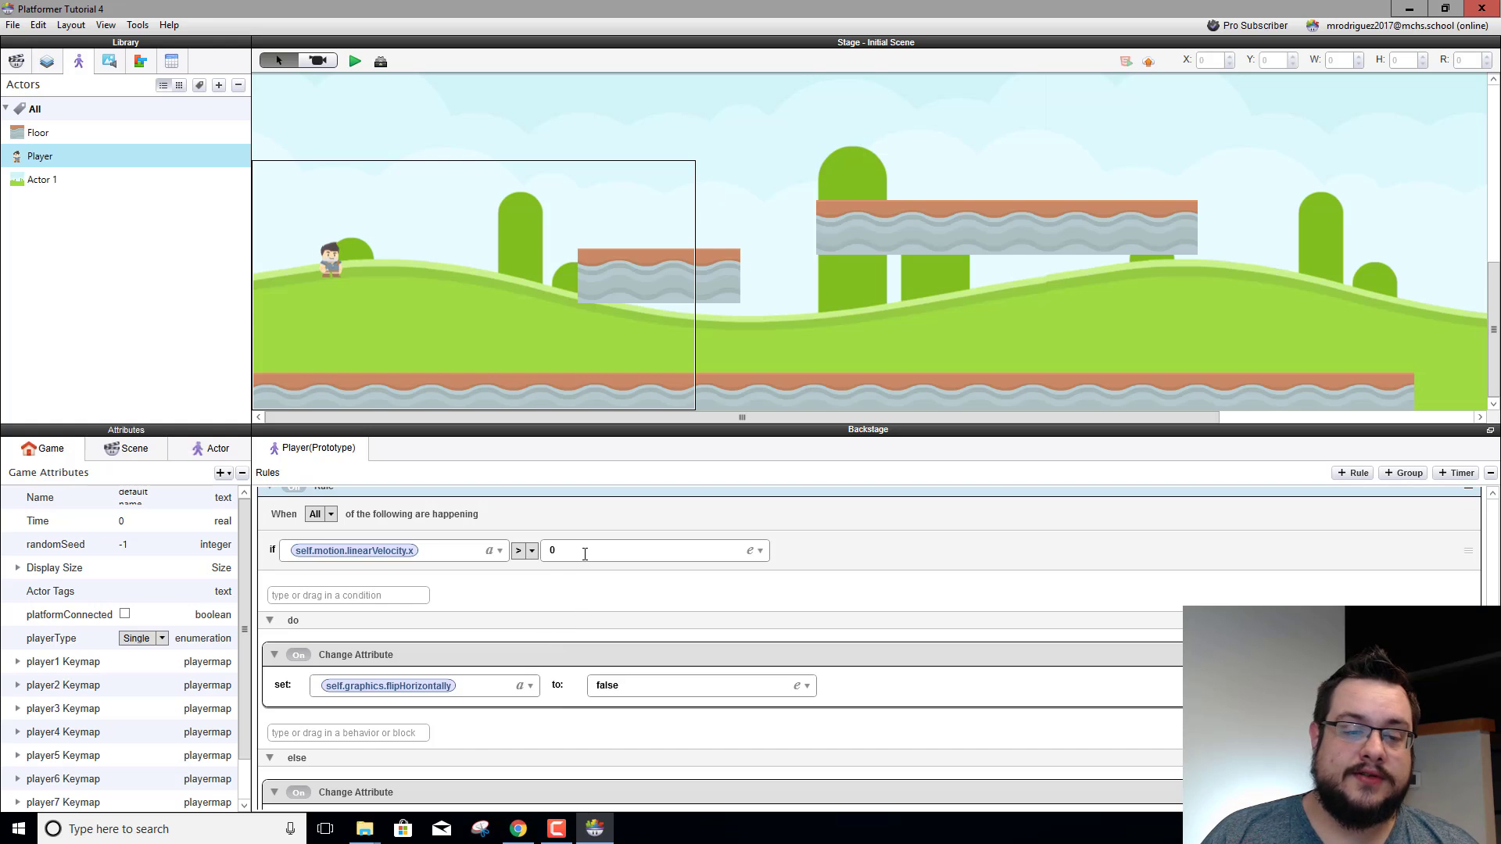
click(585, 554)
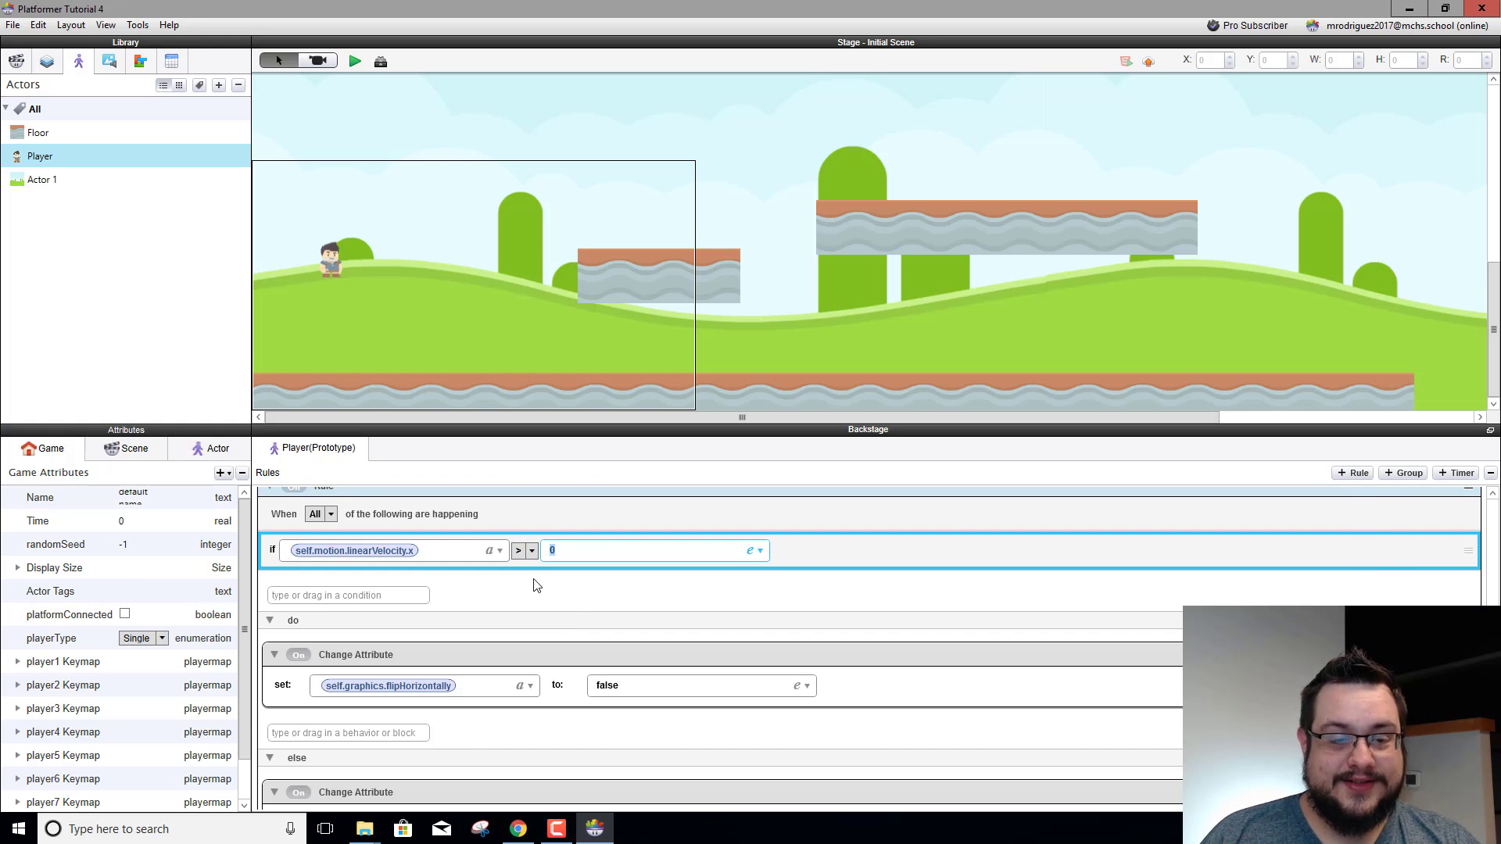
text(-1)
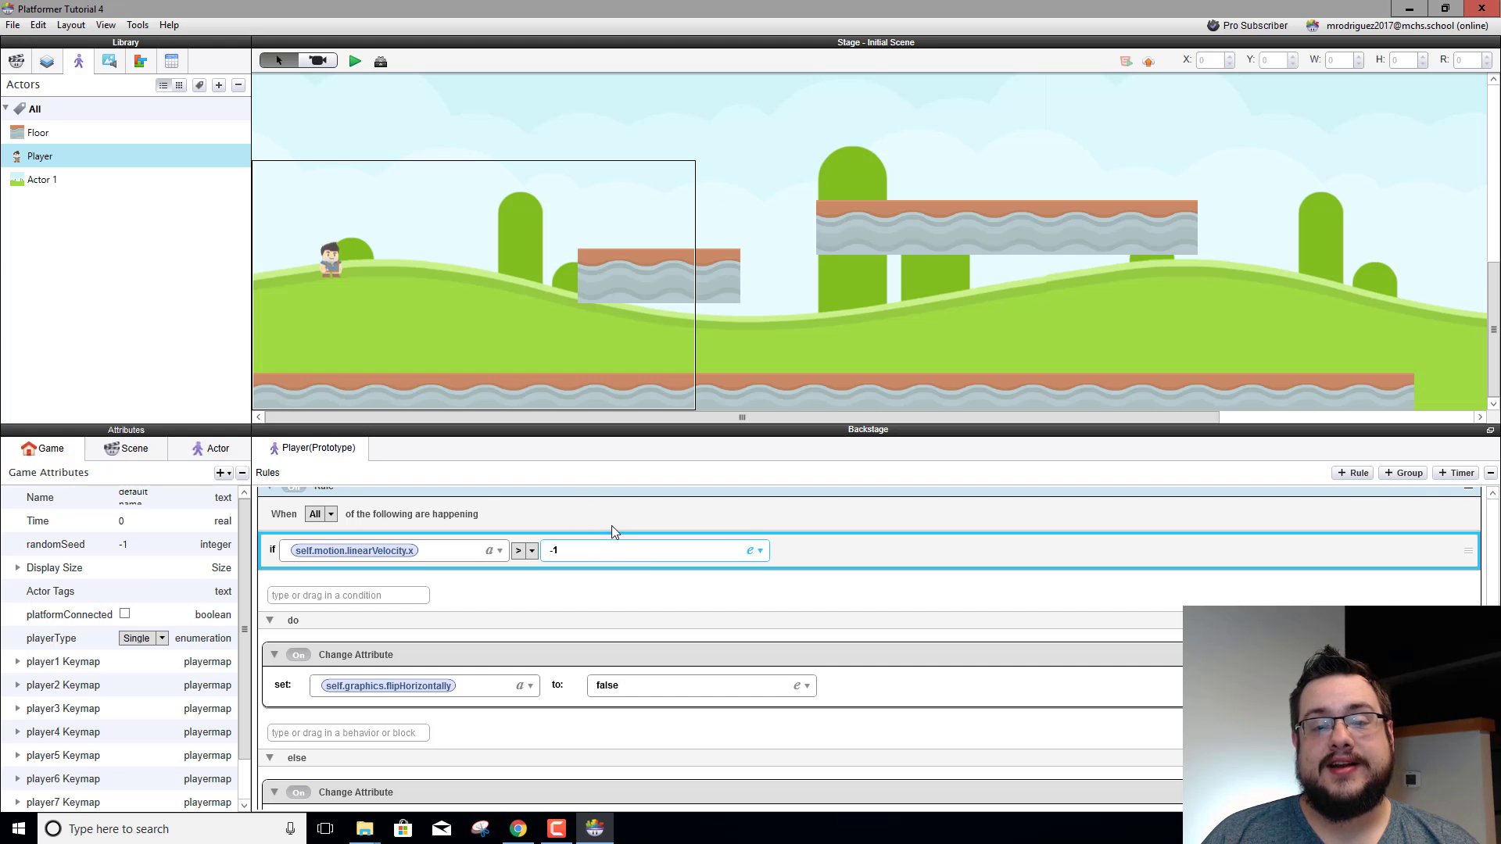
Preview the game, test the player's facing direction while walking left, walking right and jumping, and return to the editor
click(355, 61)
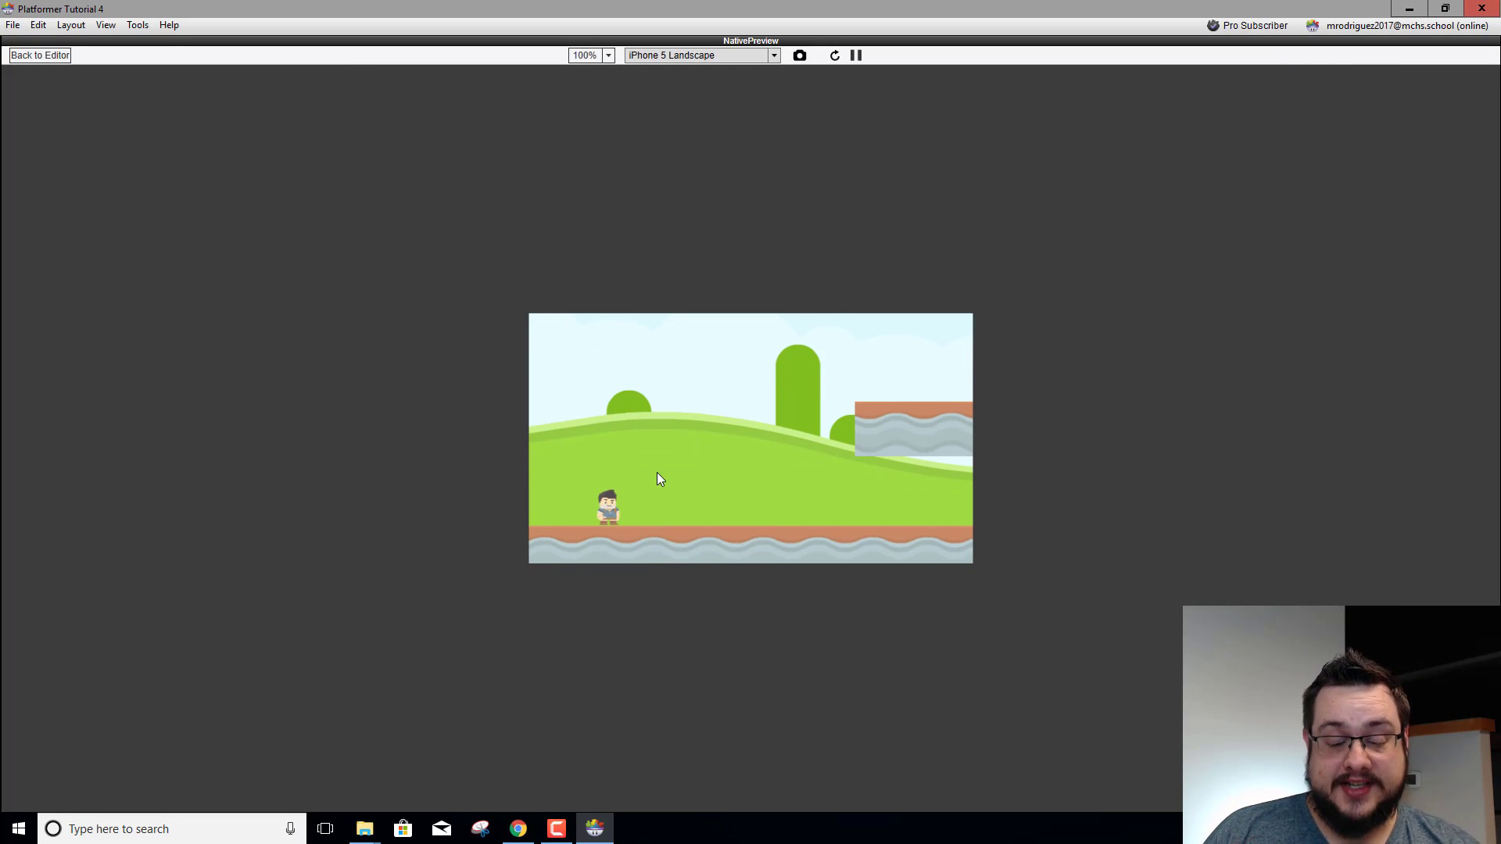
key(Left)
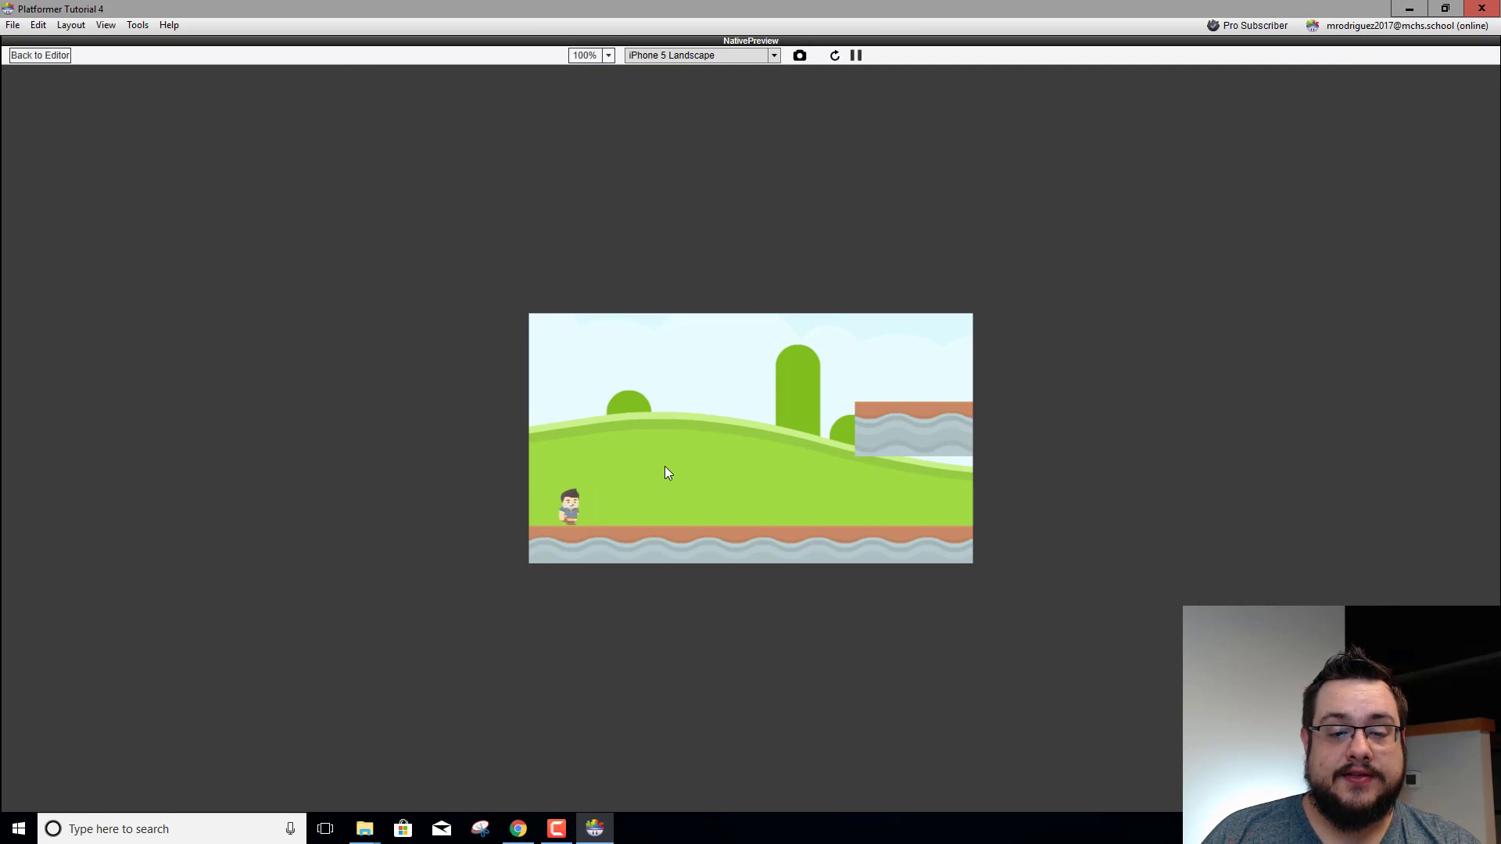
key(Right)
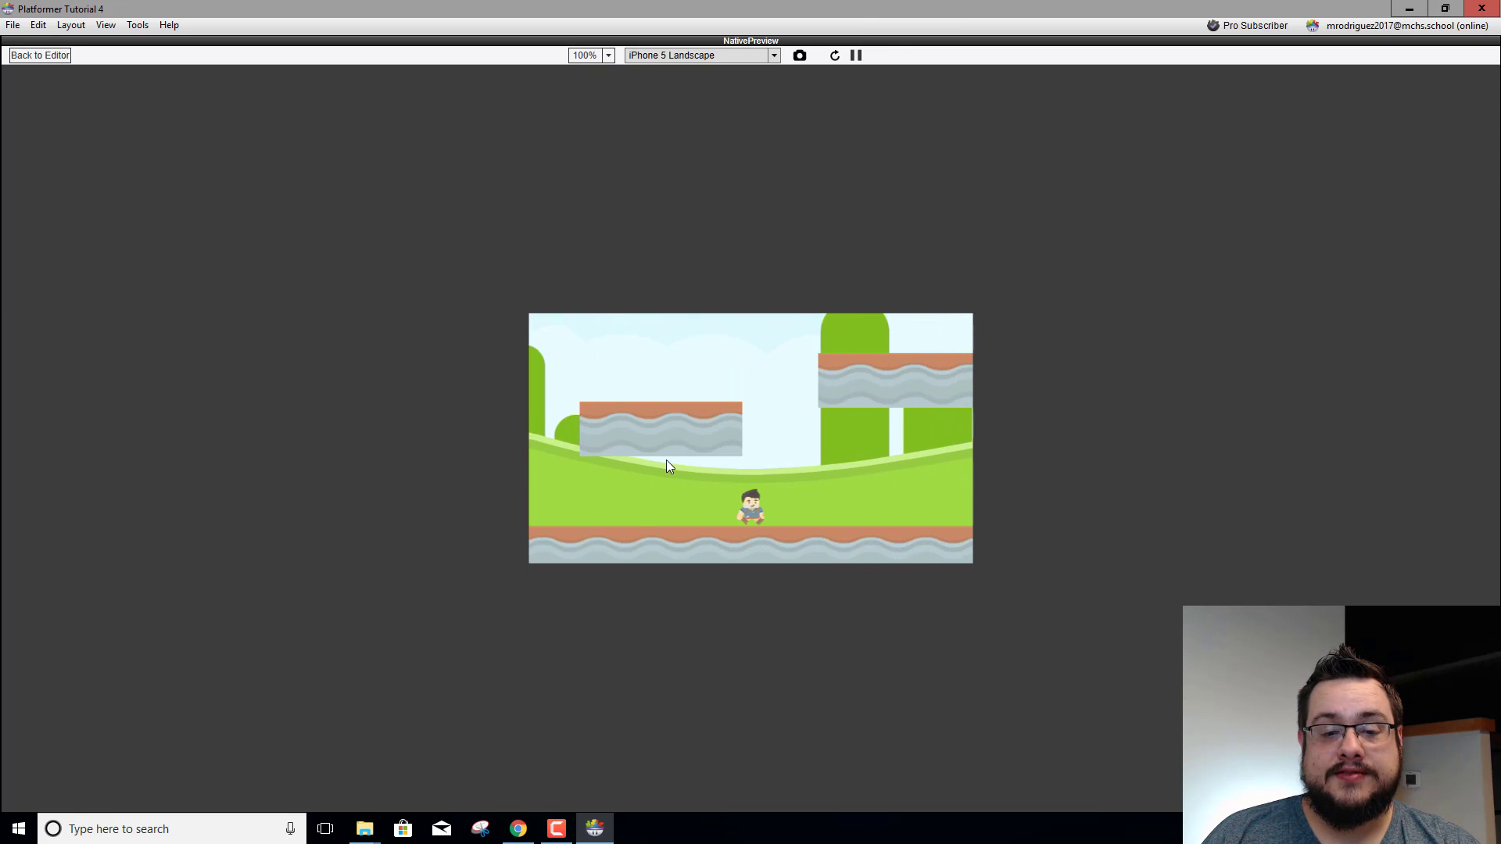
key(Right)
key(Right)
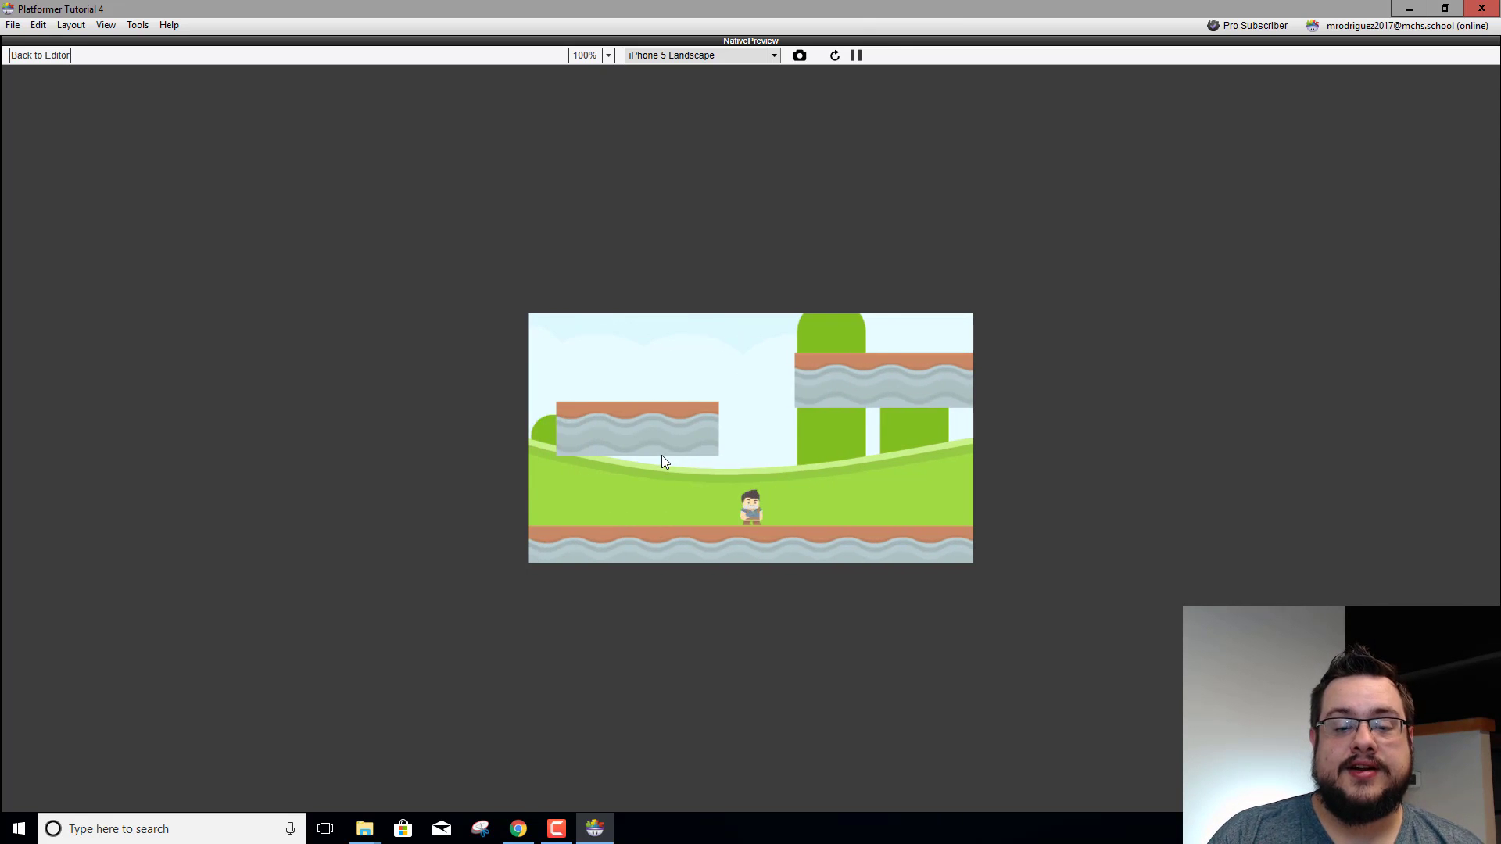
key(Up)
key(Right)
key(Up)
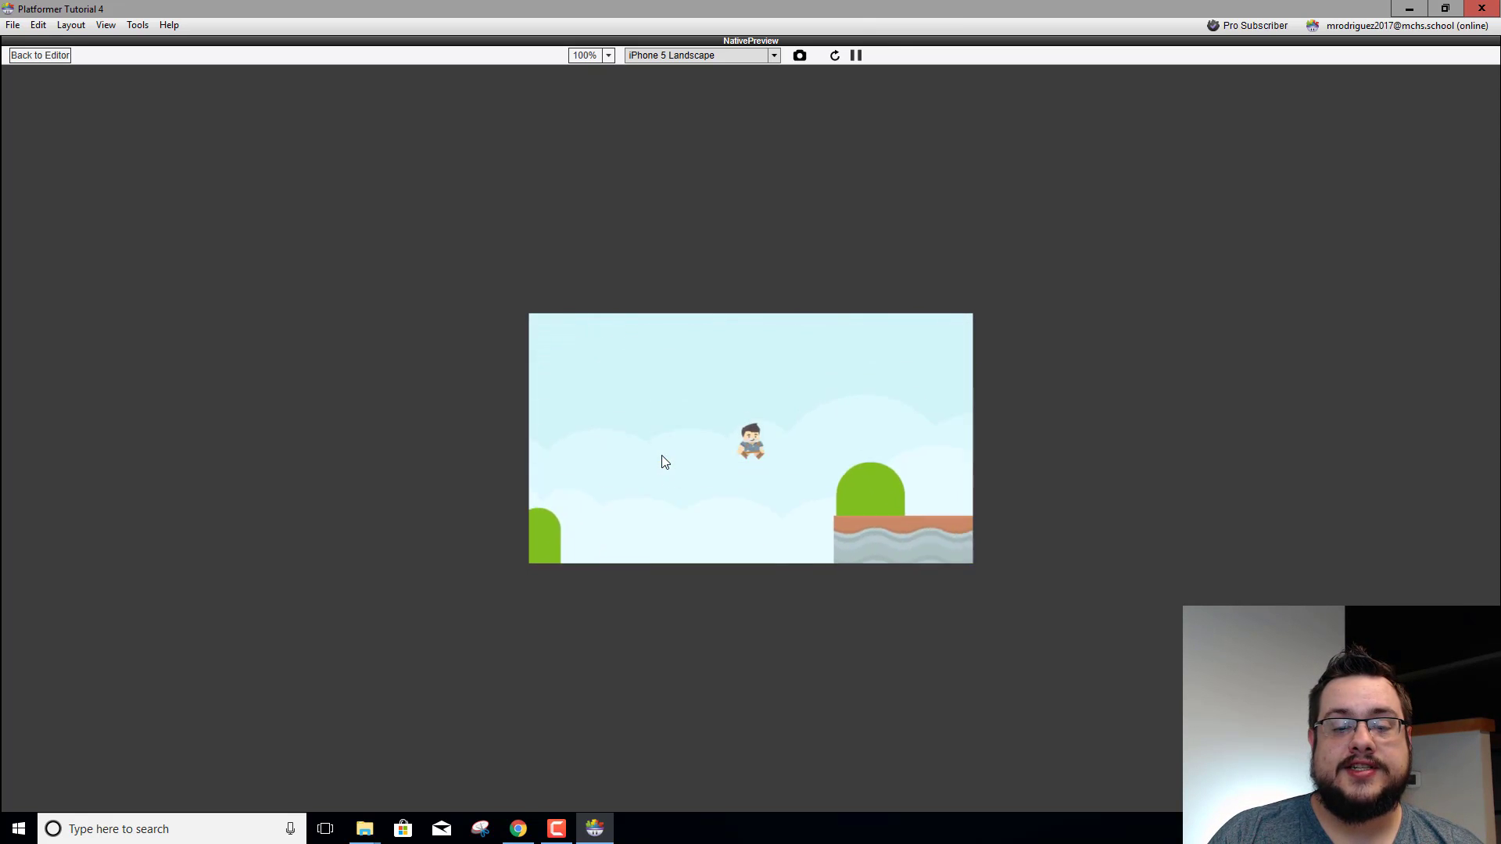
key(Right)
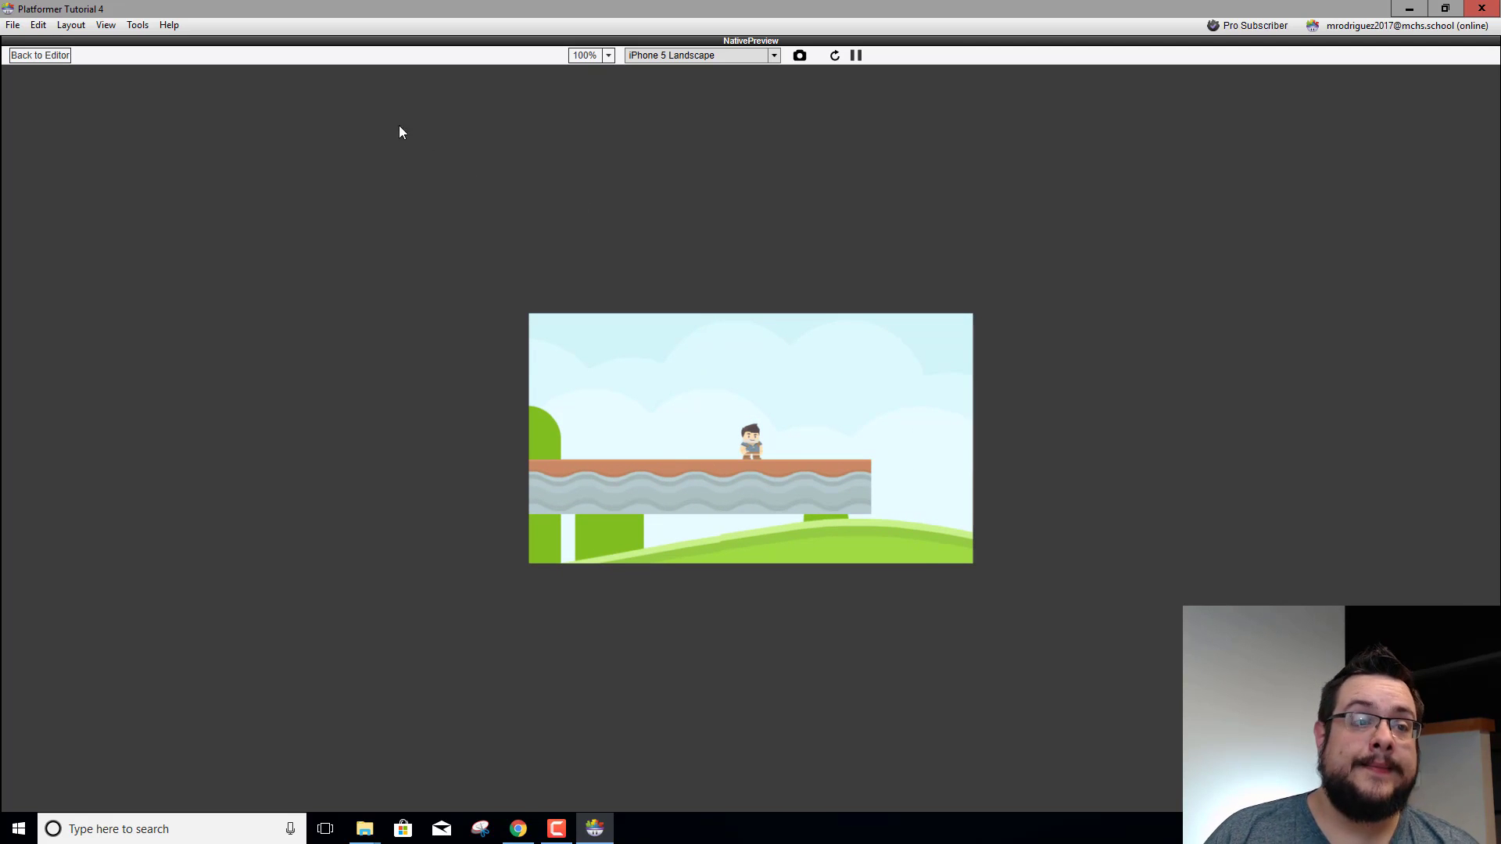
click(39, 55)
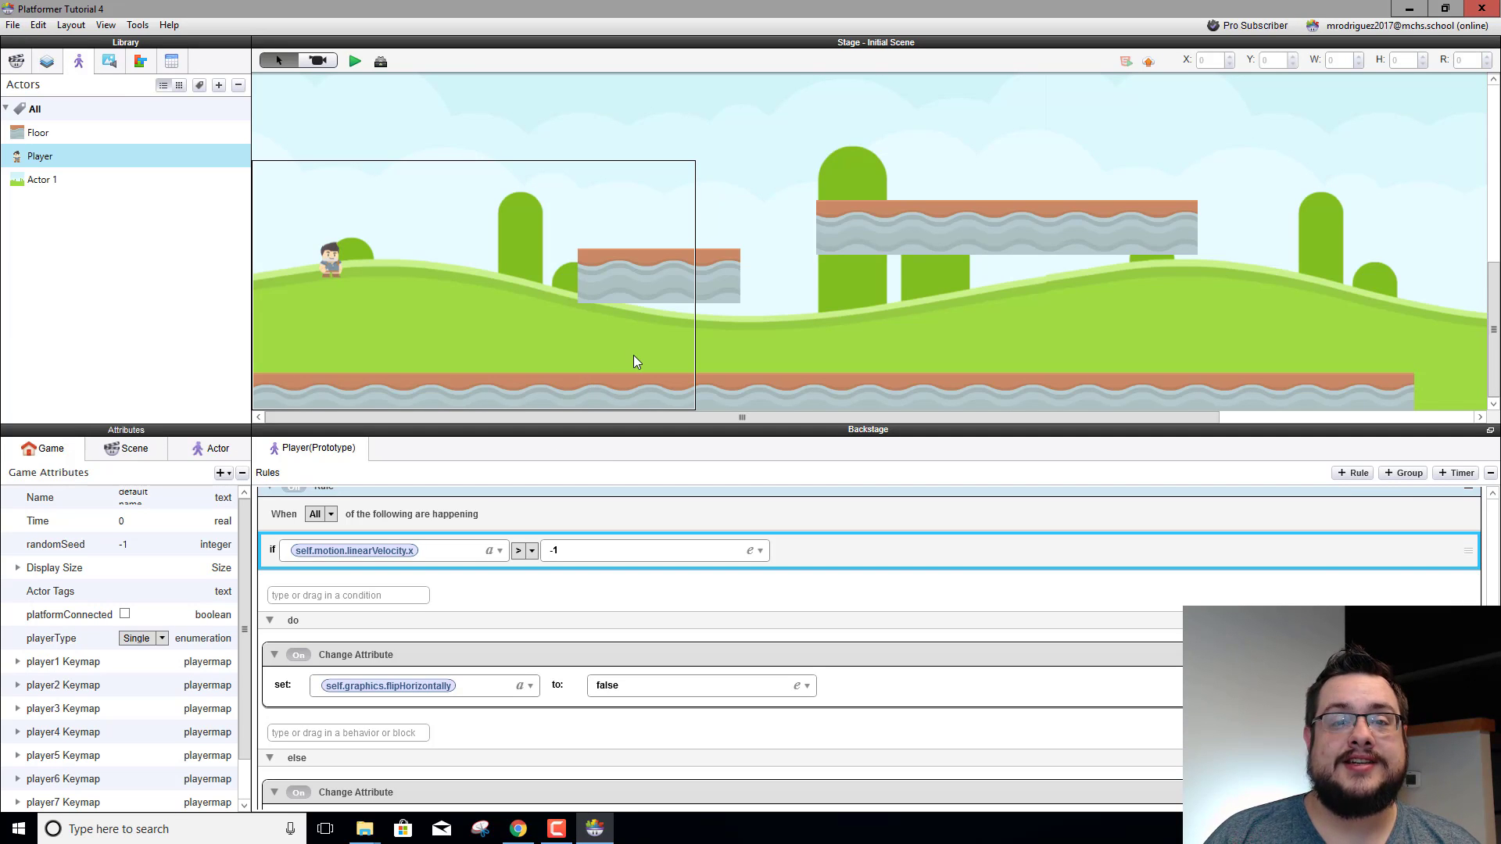
Import the coinGold image from the platformer-pack-redux-360-assets PNG Items folder into the media library, replacing the same-named image
click(116, 63)
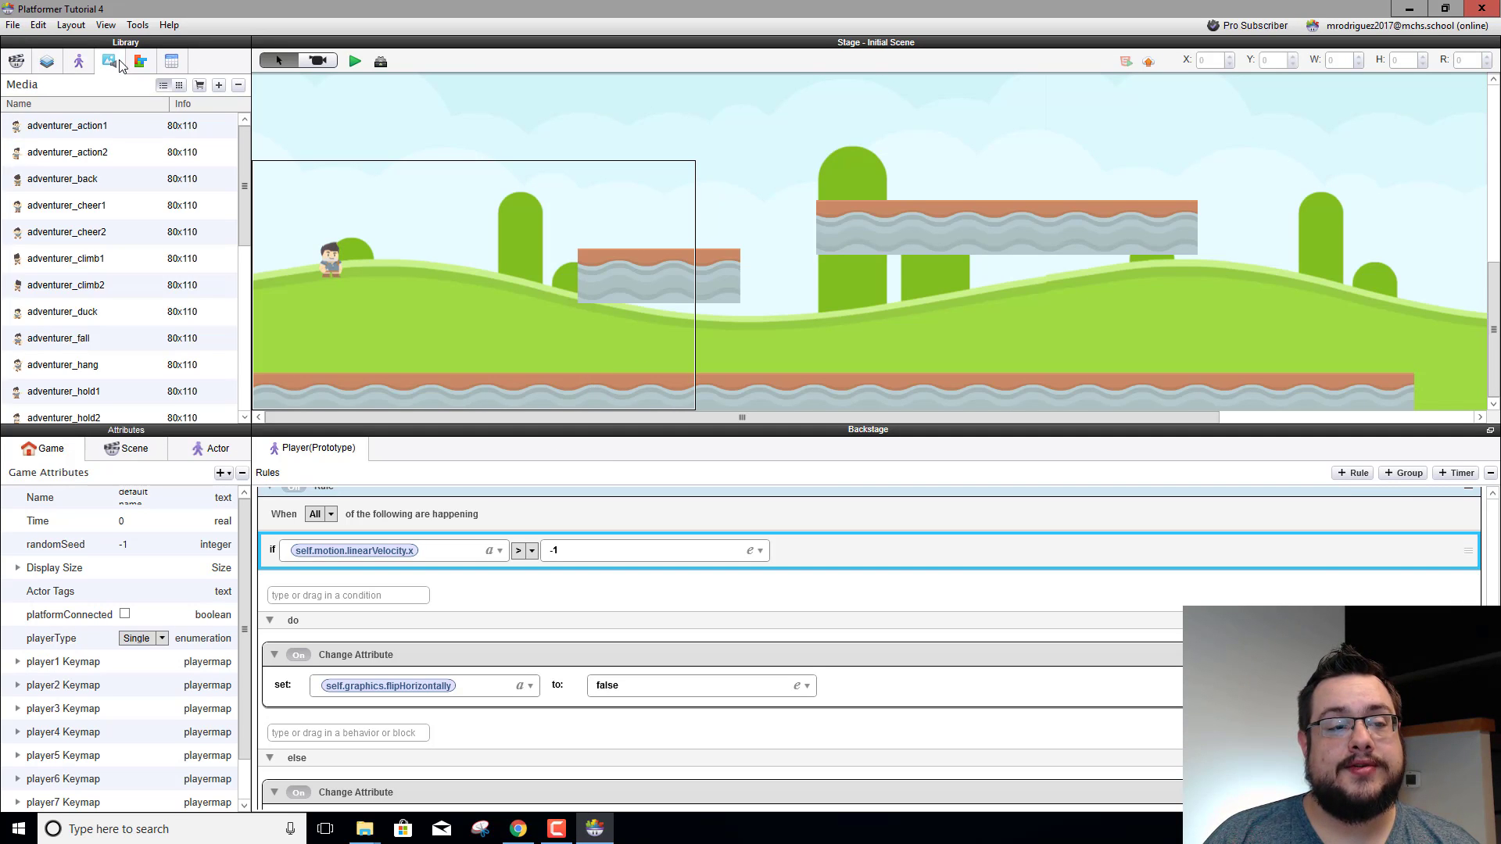
click(220, 86)
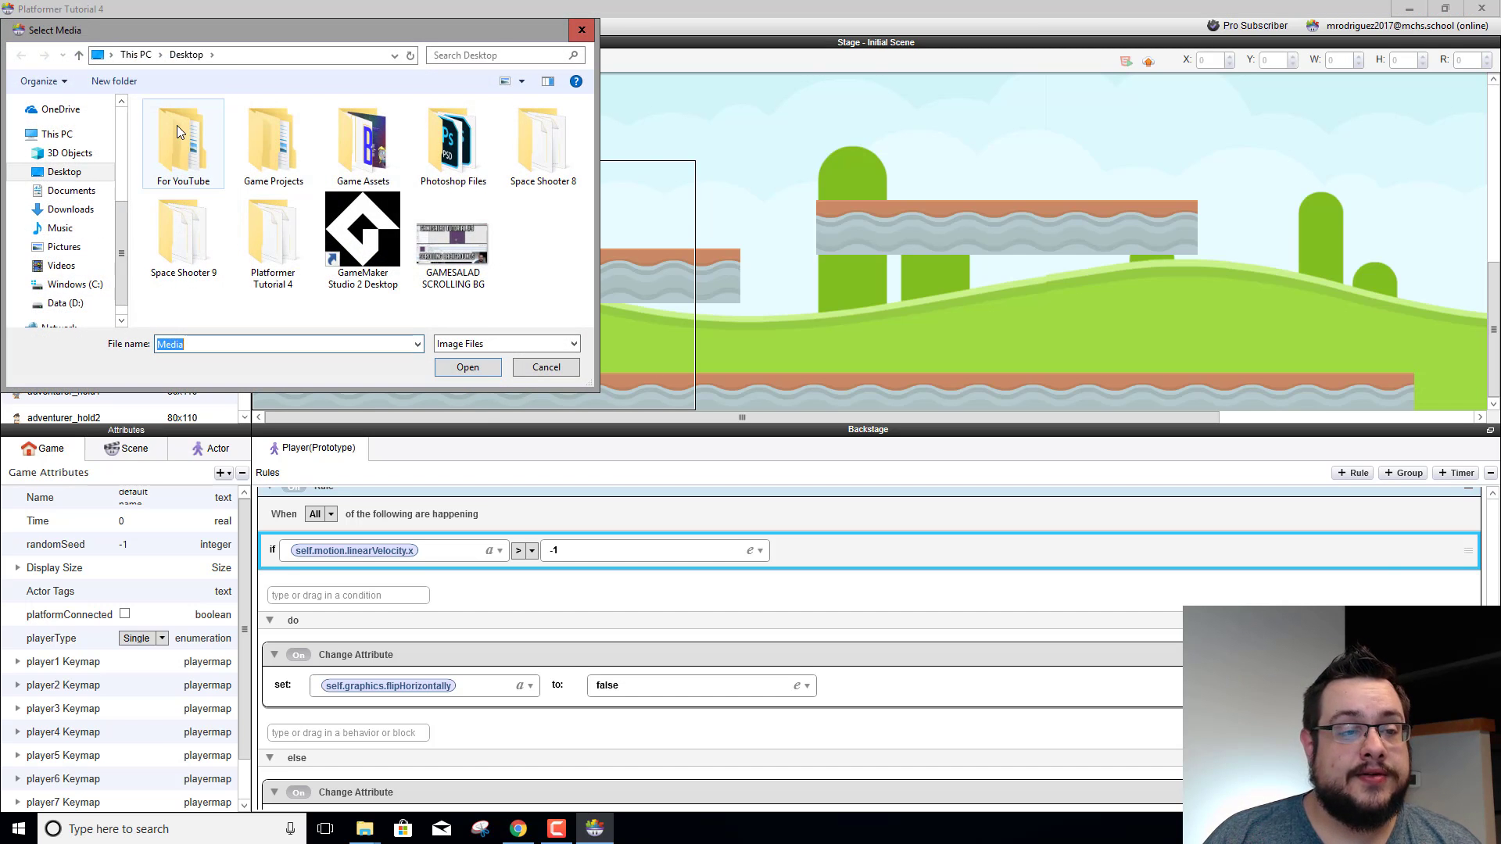
click(70, 209)
double_click(165, 164)
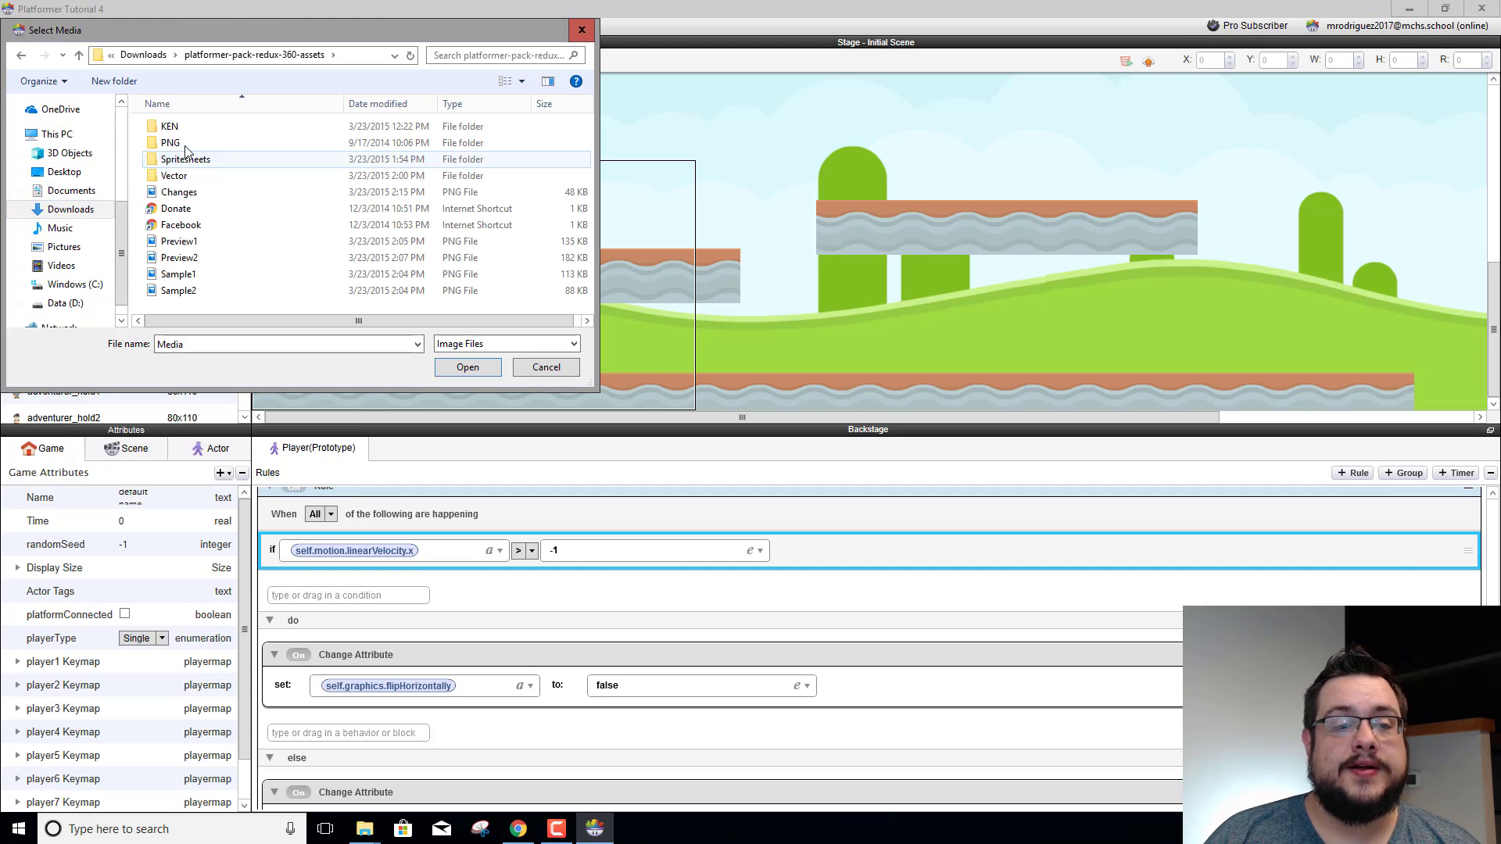
double_click(171, 143)
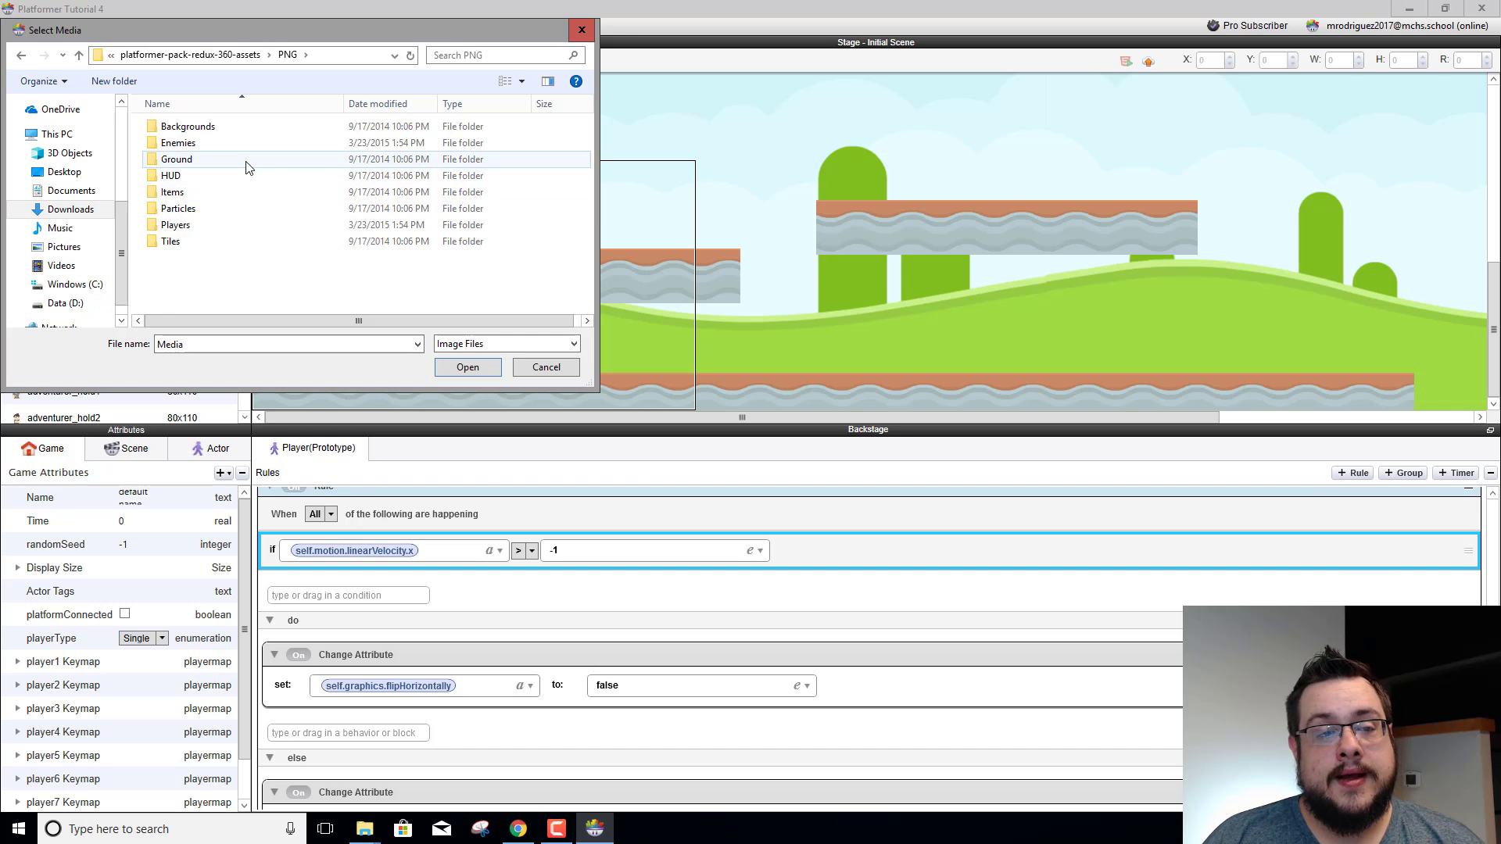
double_click(213, 194)
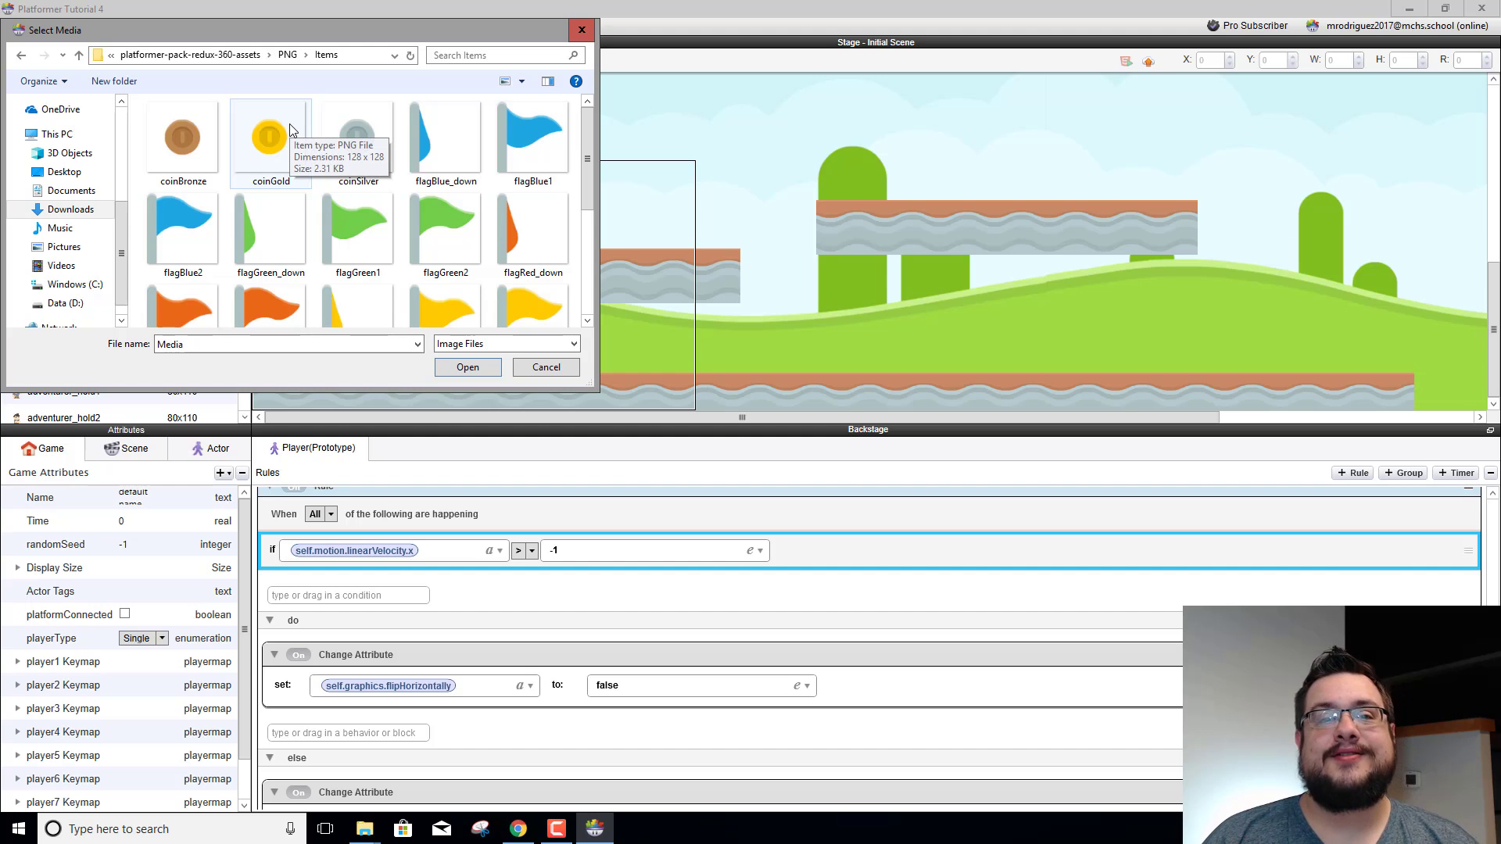
double_click(258, 163)
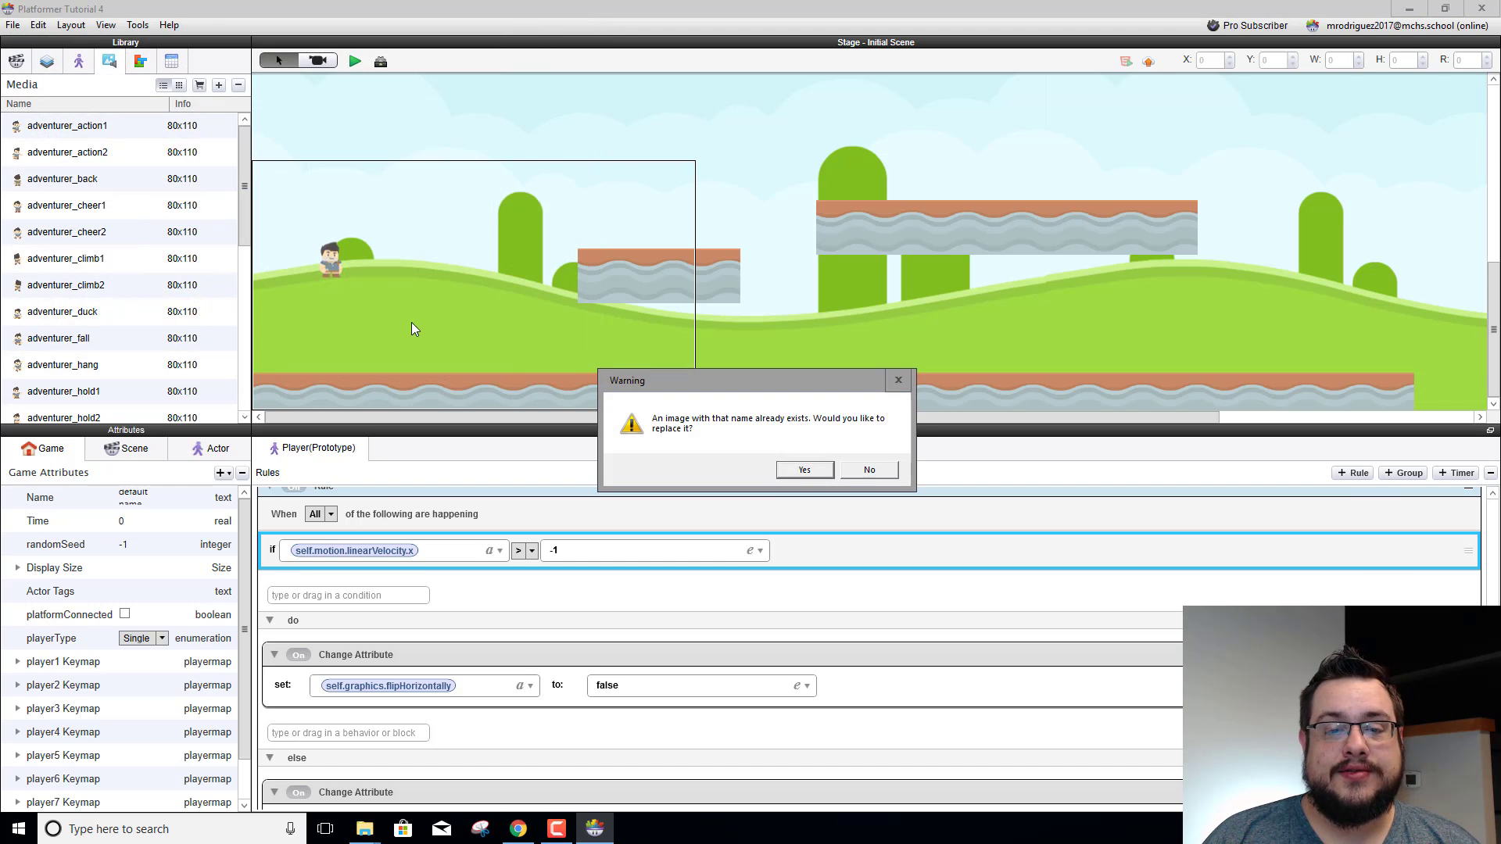
click(805, 470)
scroll(143, 288, down, 5)
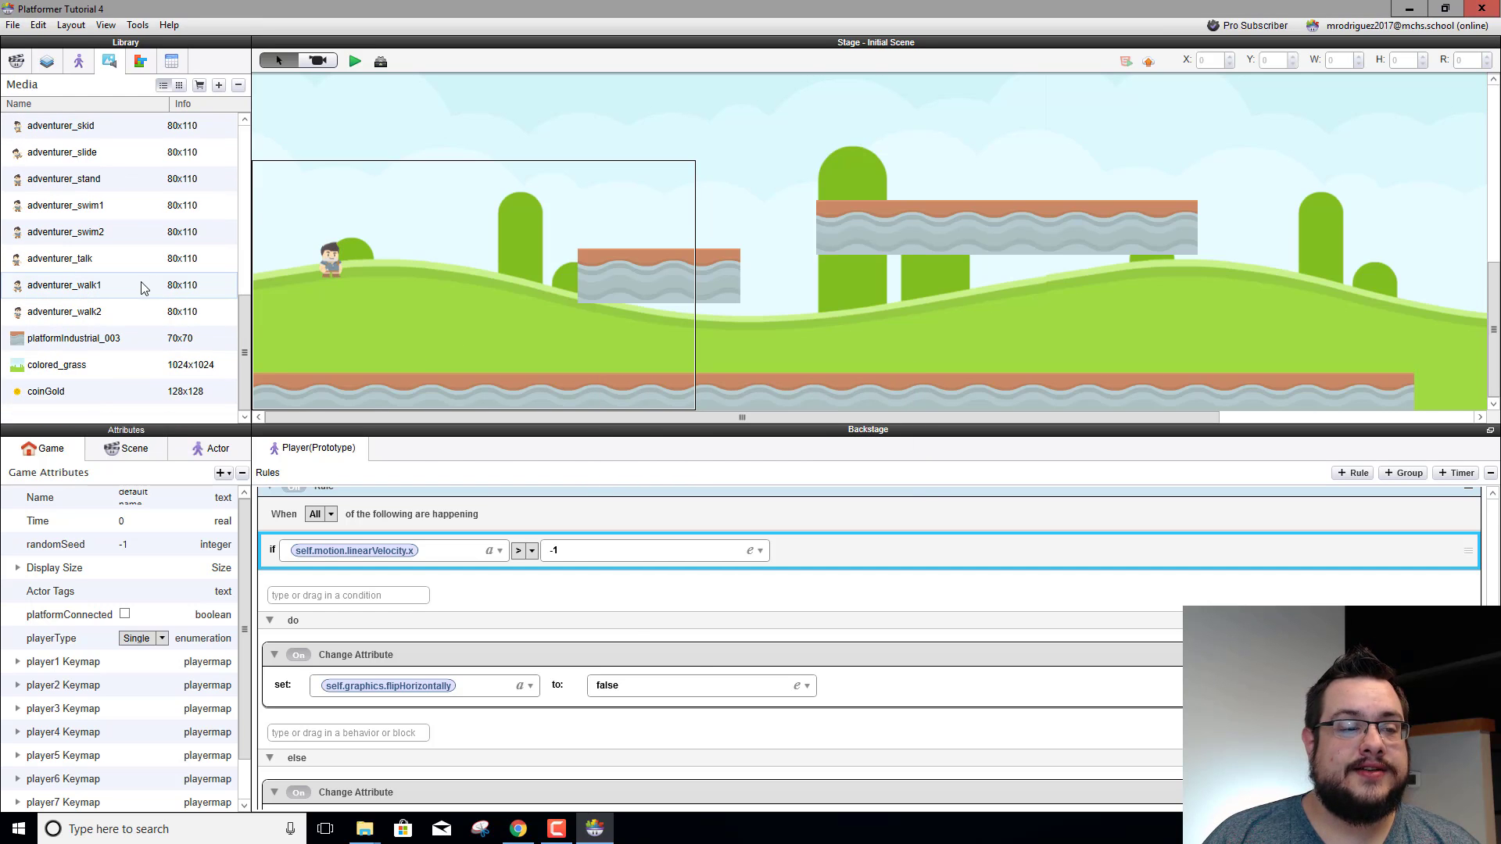
click(92, 397)
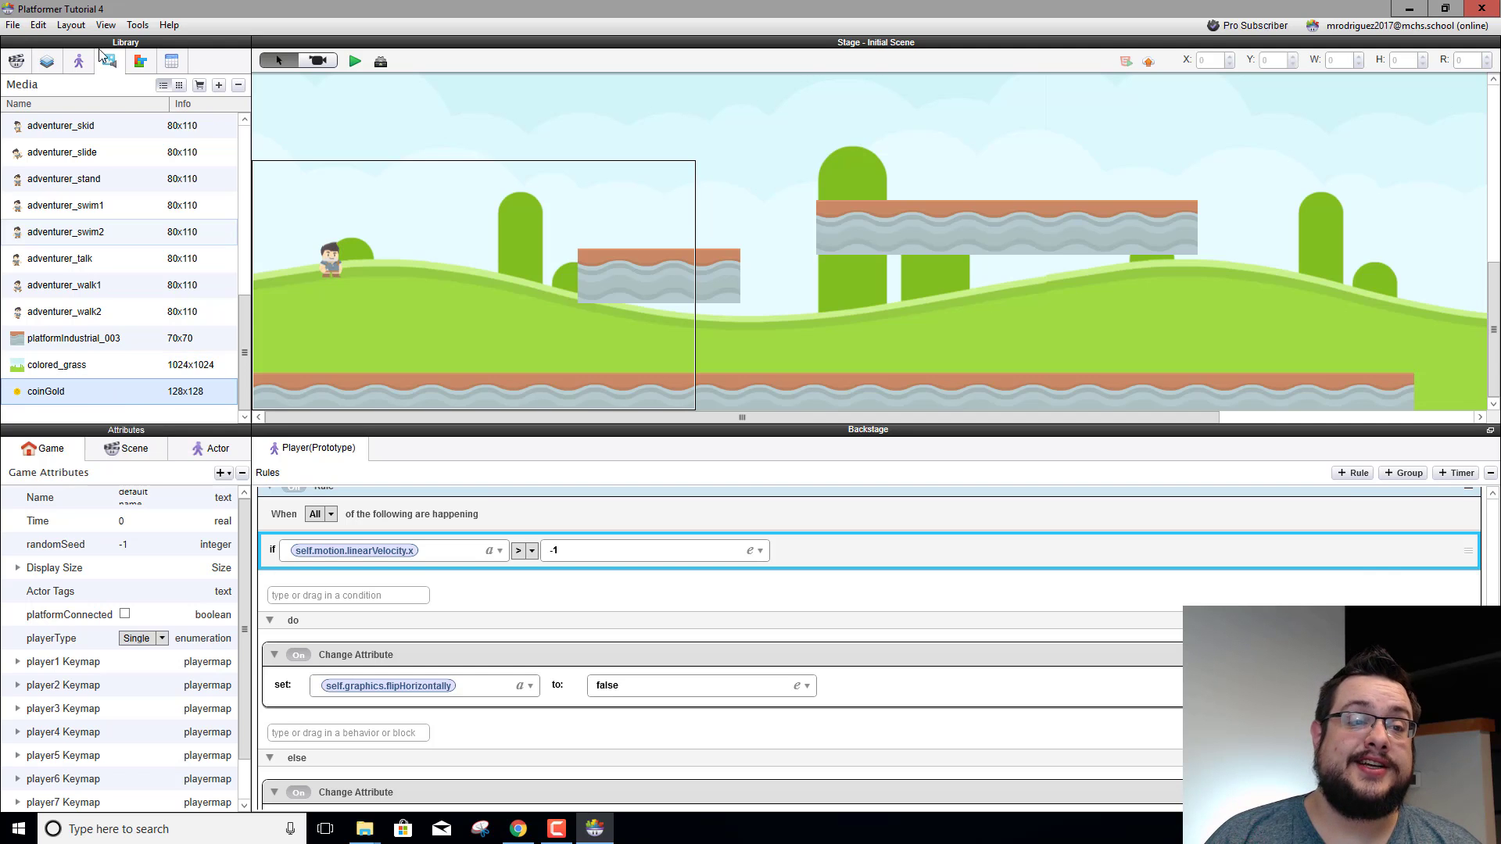
Rename the actor Actor 1 as Background
click(78, 61)
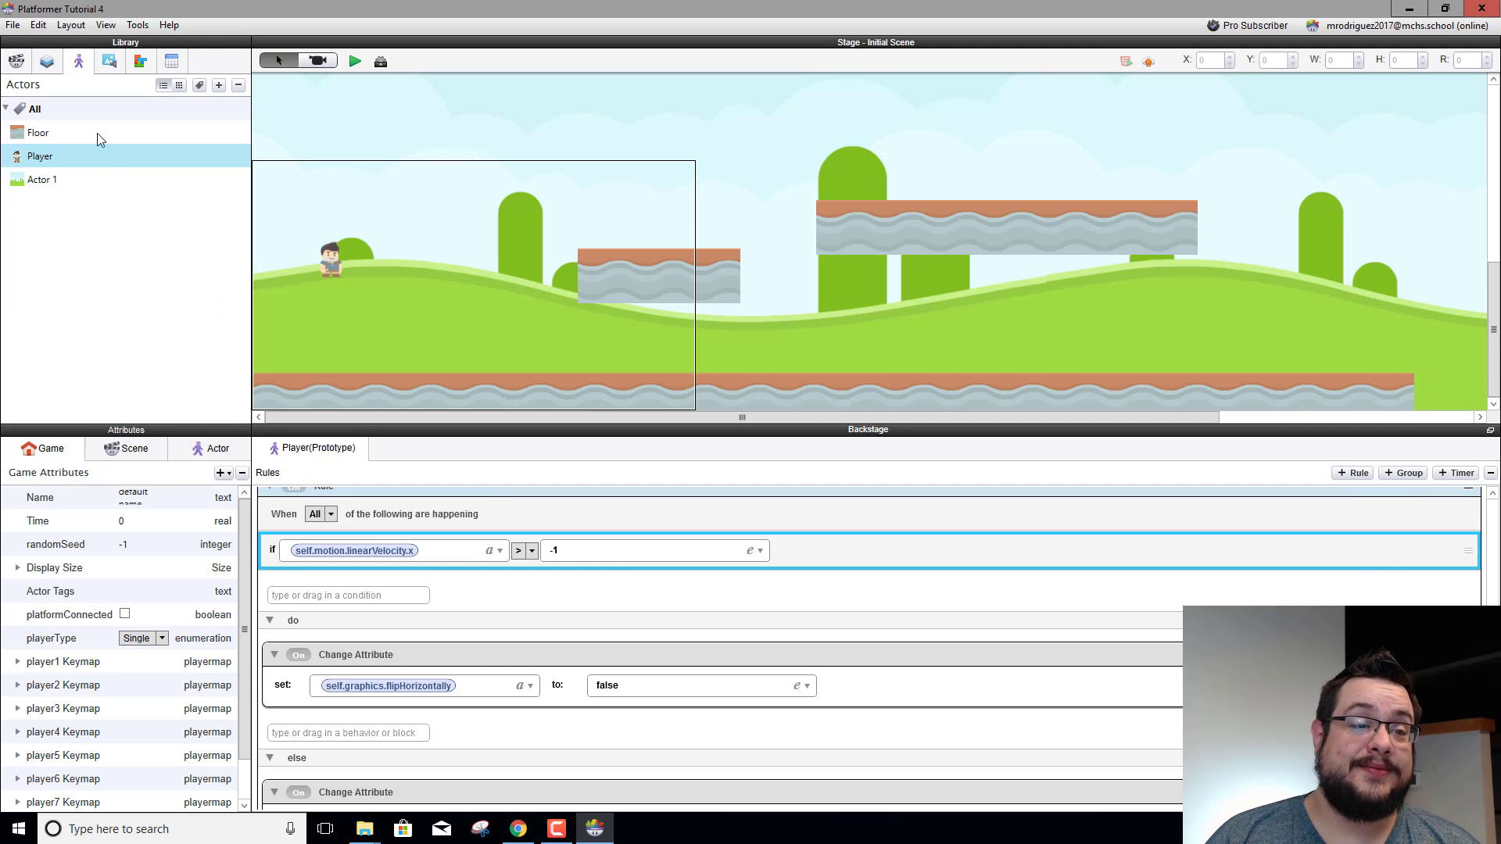
click(43, 182)
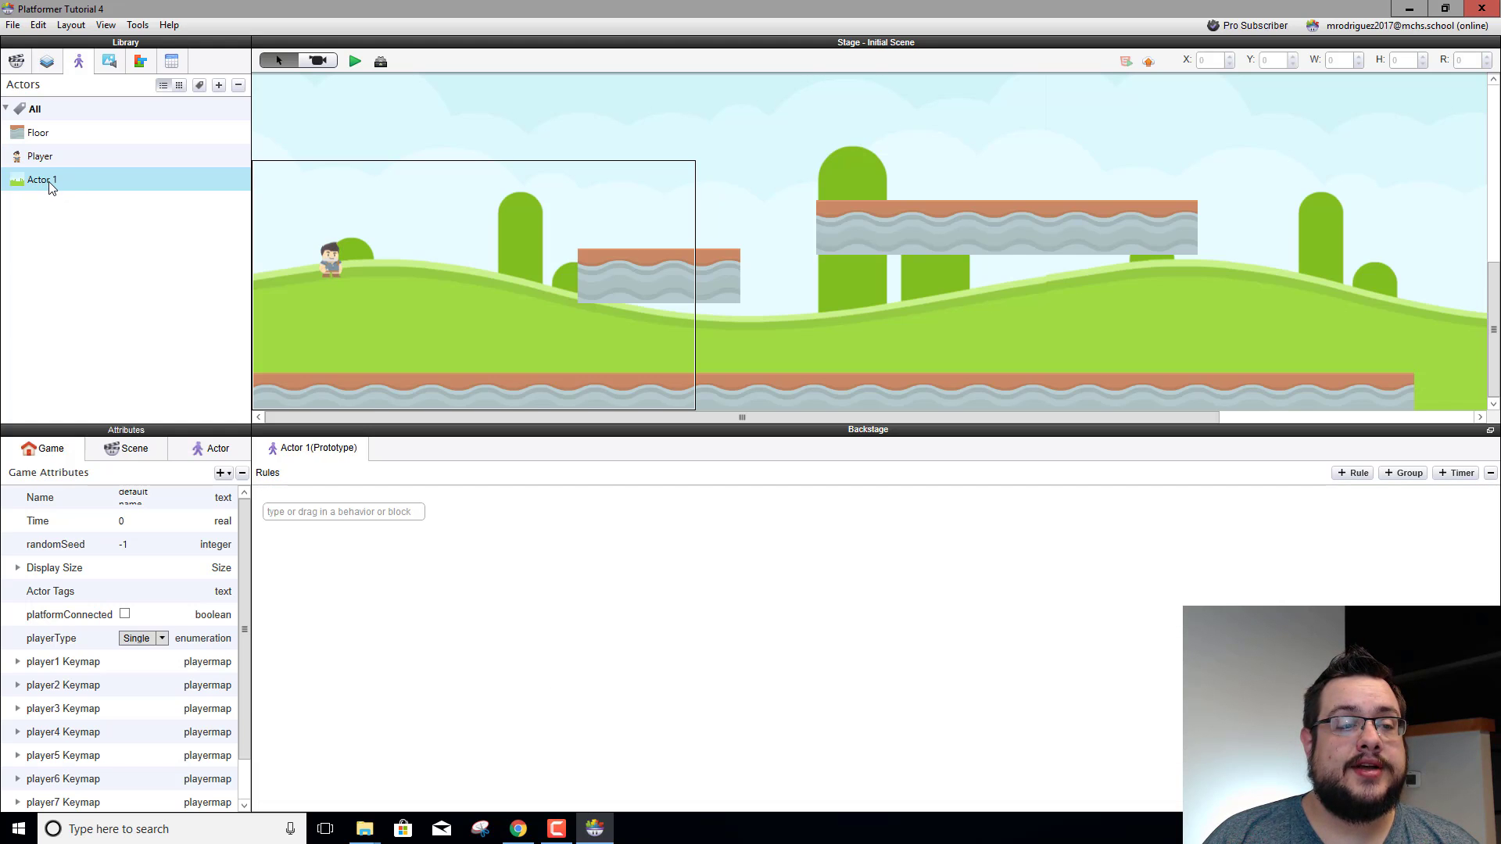
text(Background)
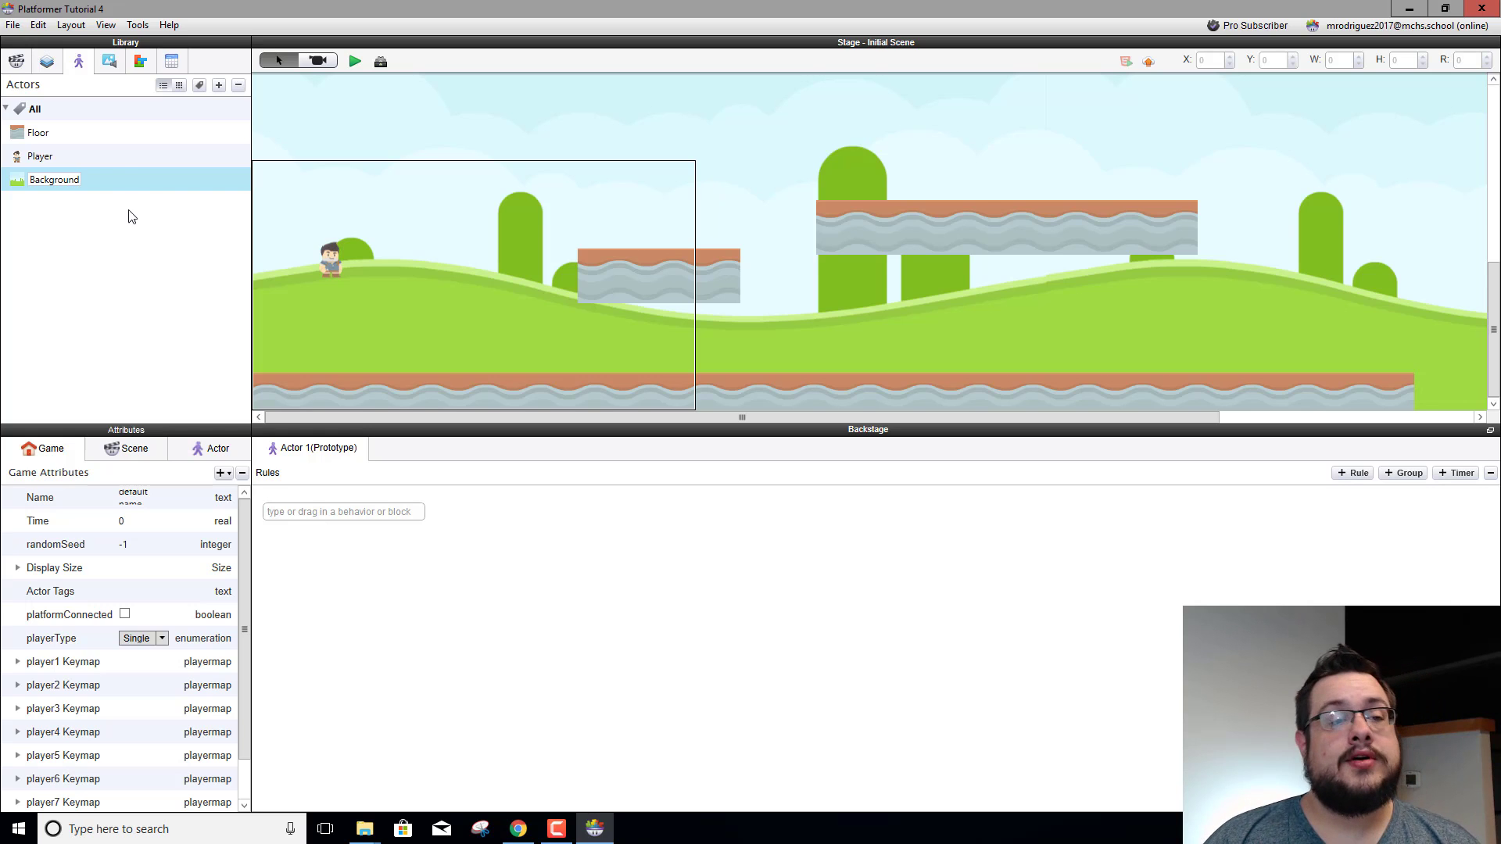
click(113, 170)
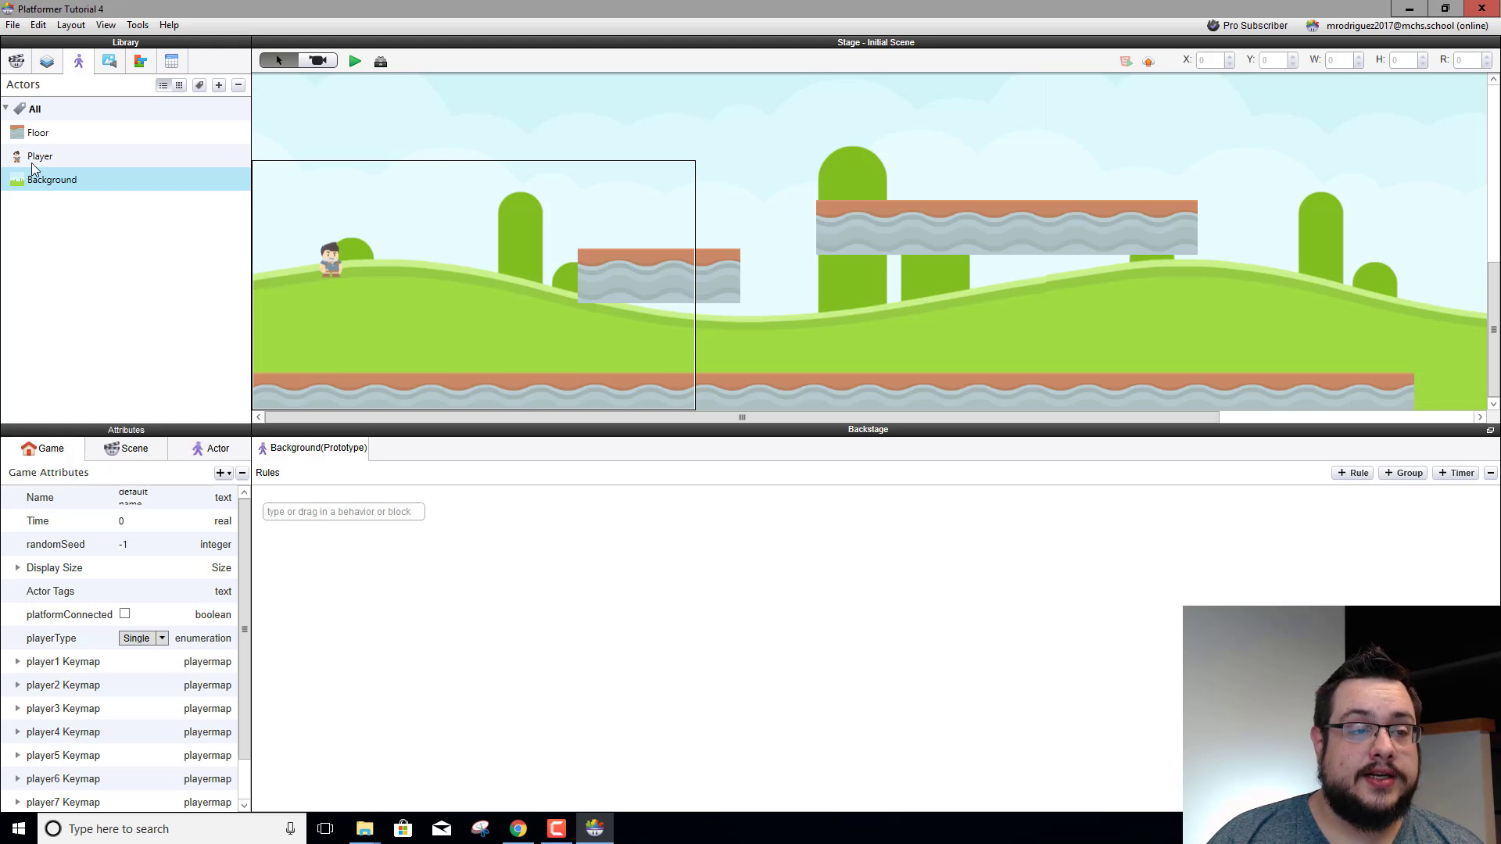
Create a new actor and name it Coin
click(219, 85)
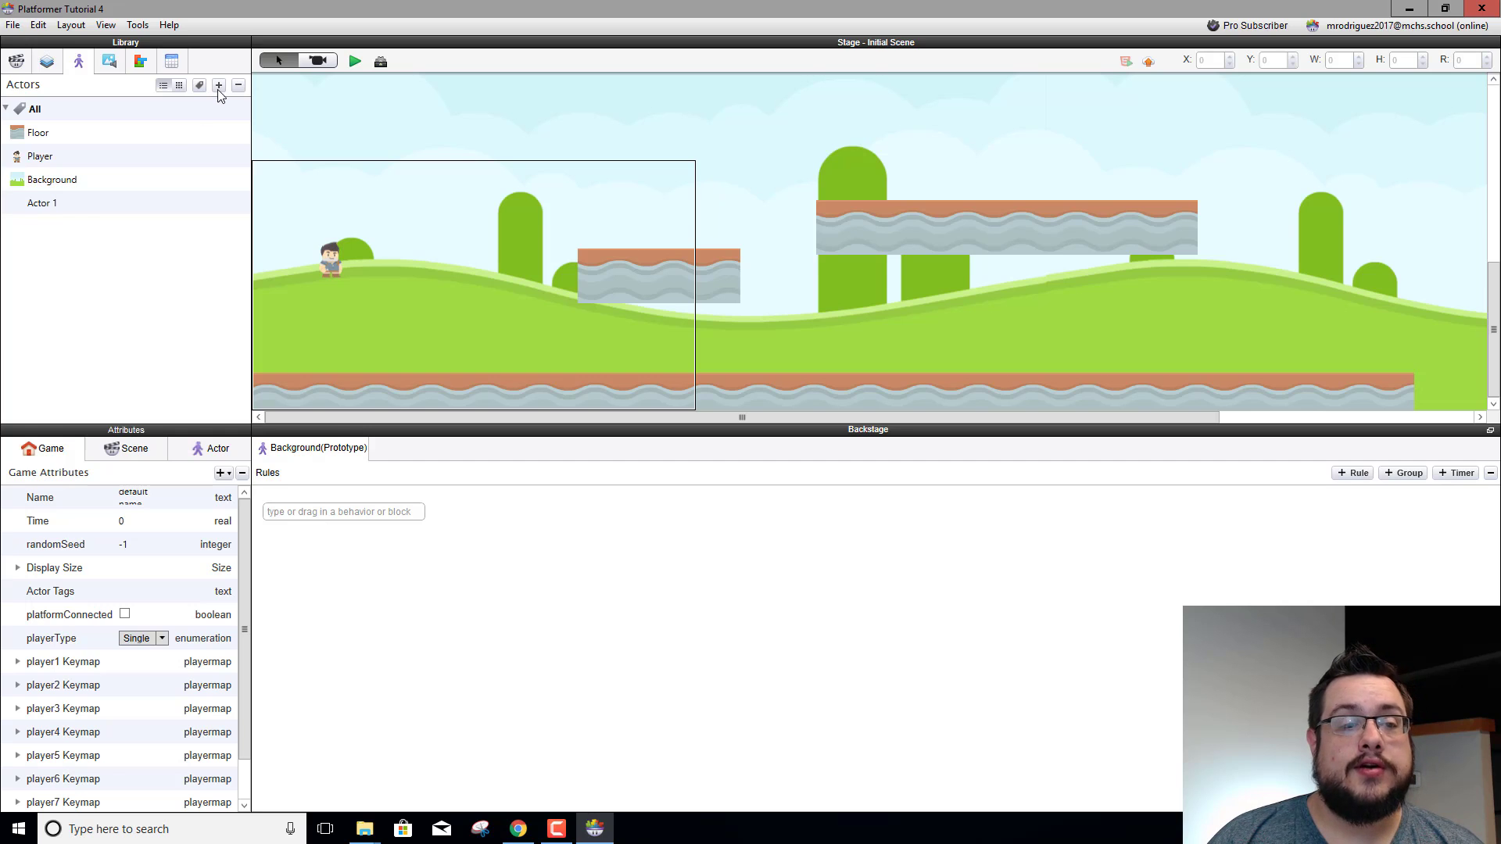
click(73, 209)
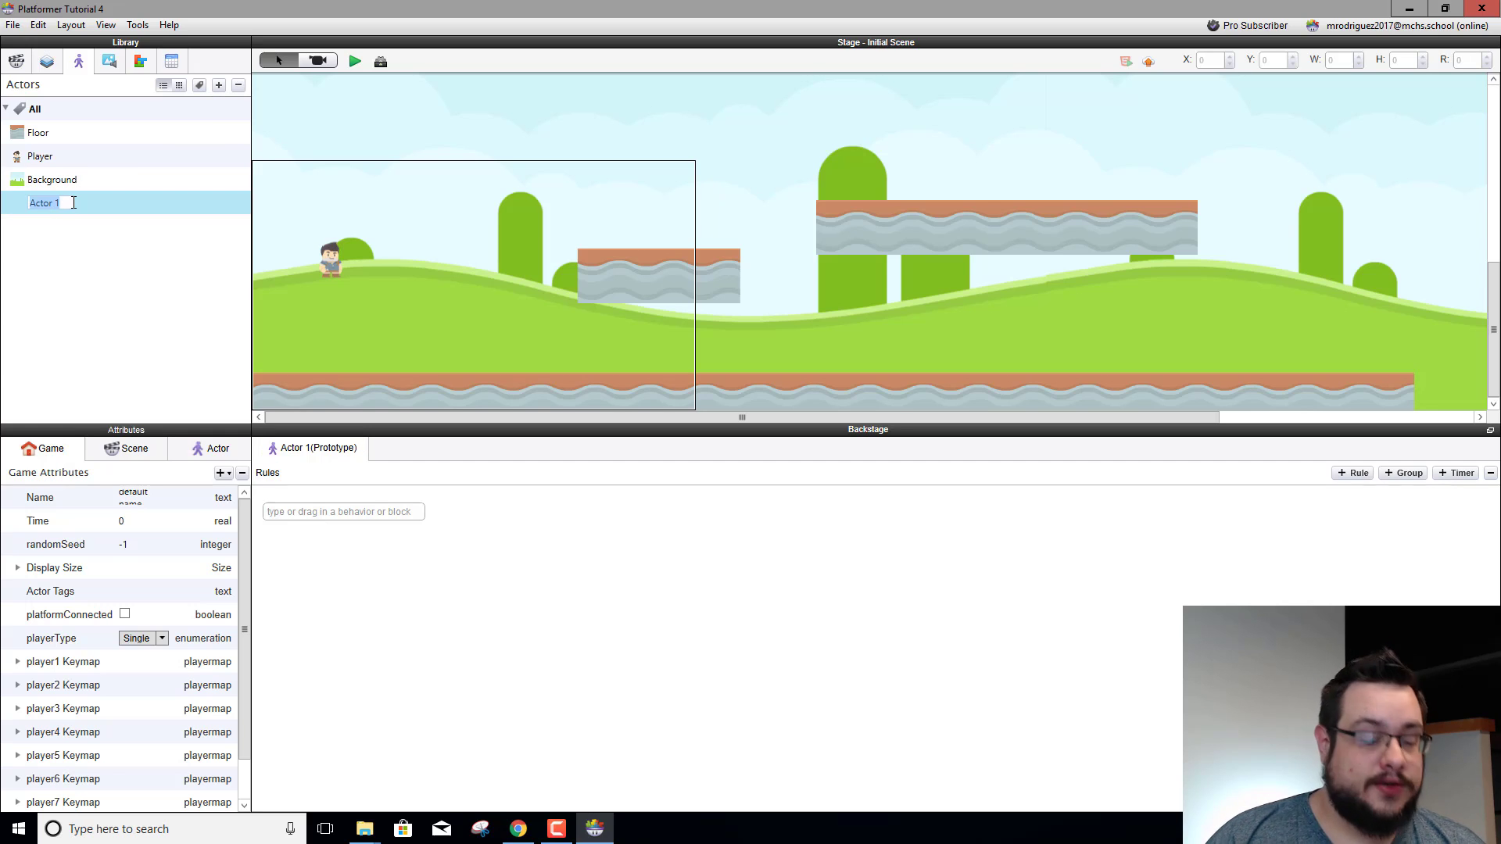
text(Coin)
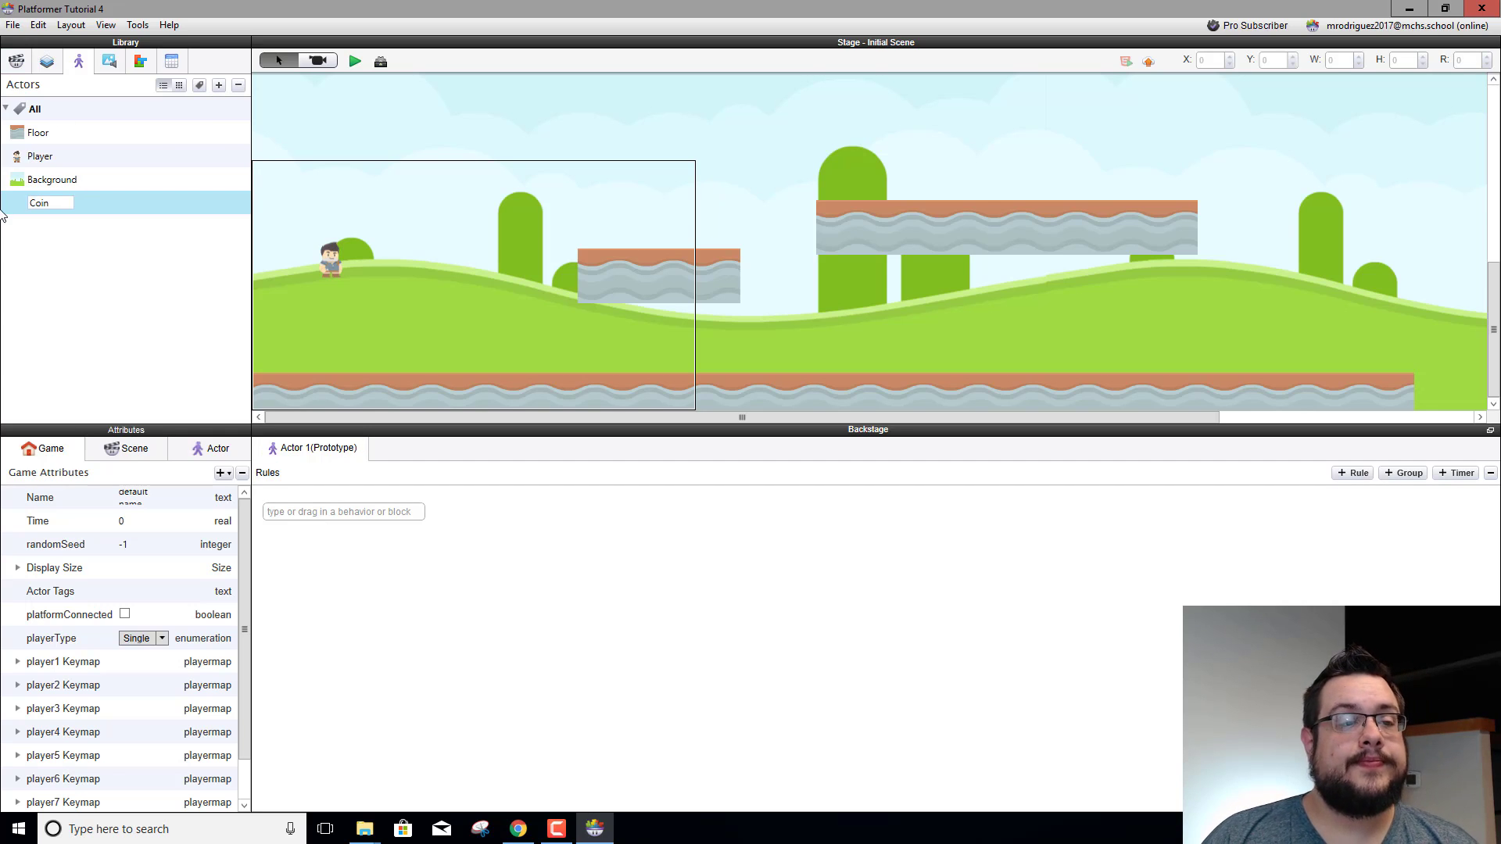
key(Return)
Assign the coinGold image to the Coin actor
click(211, 451)
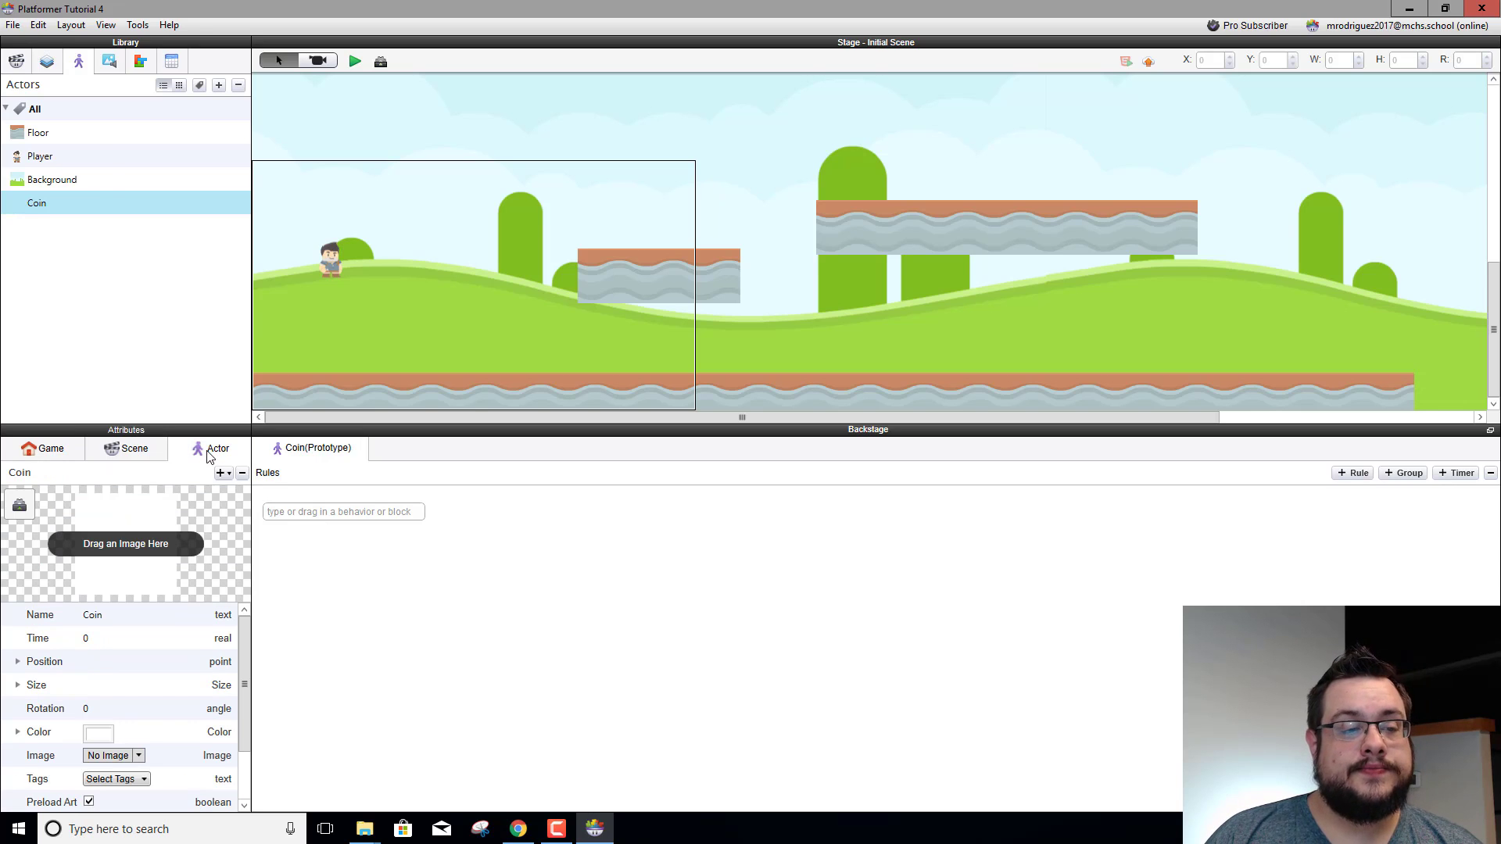
click(110, 61)
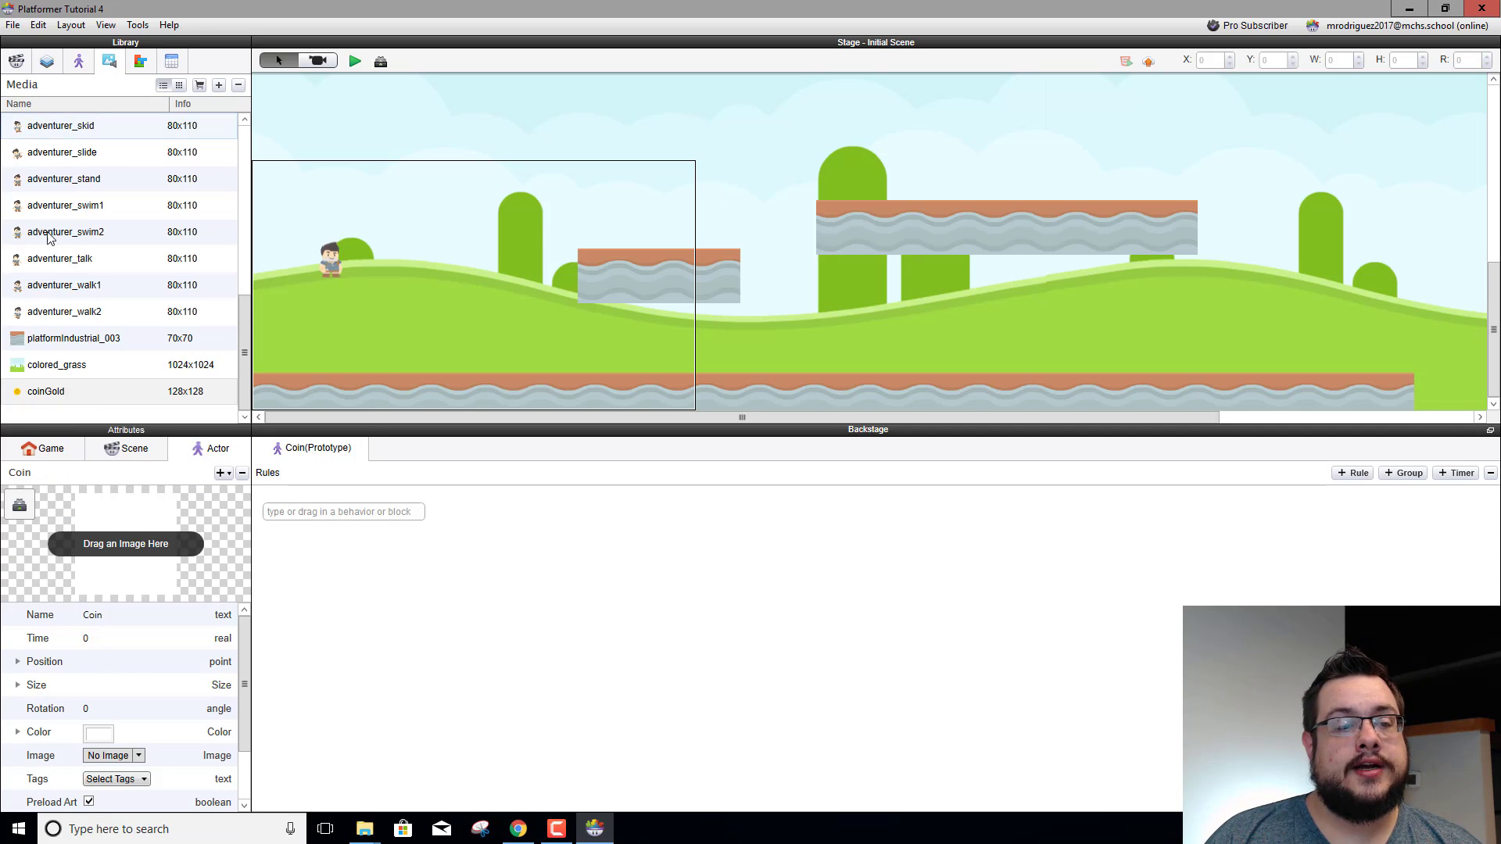
drag(64, 391, 109, 542)
click(79, 61)
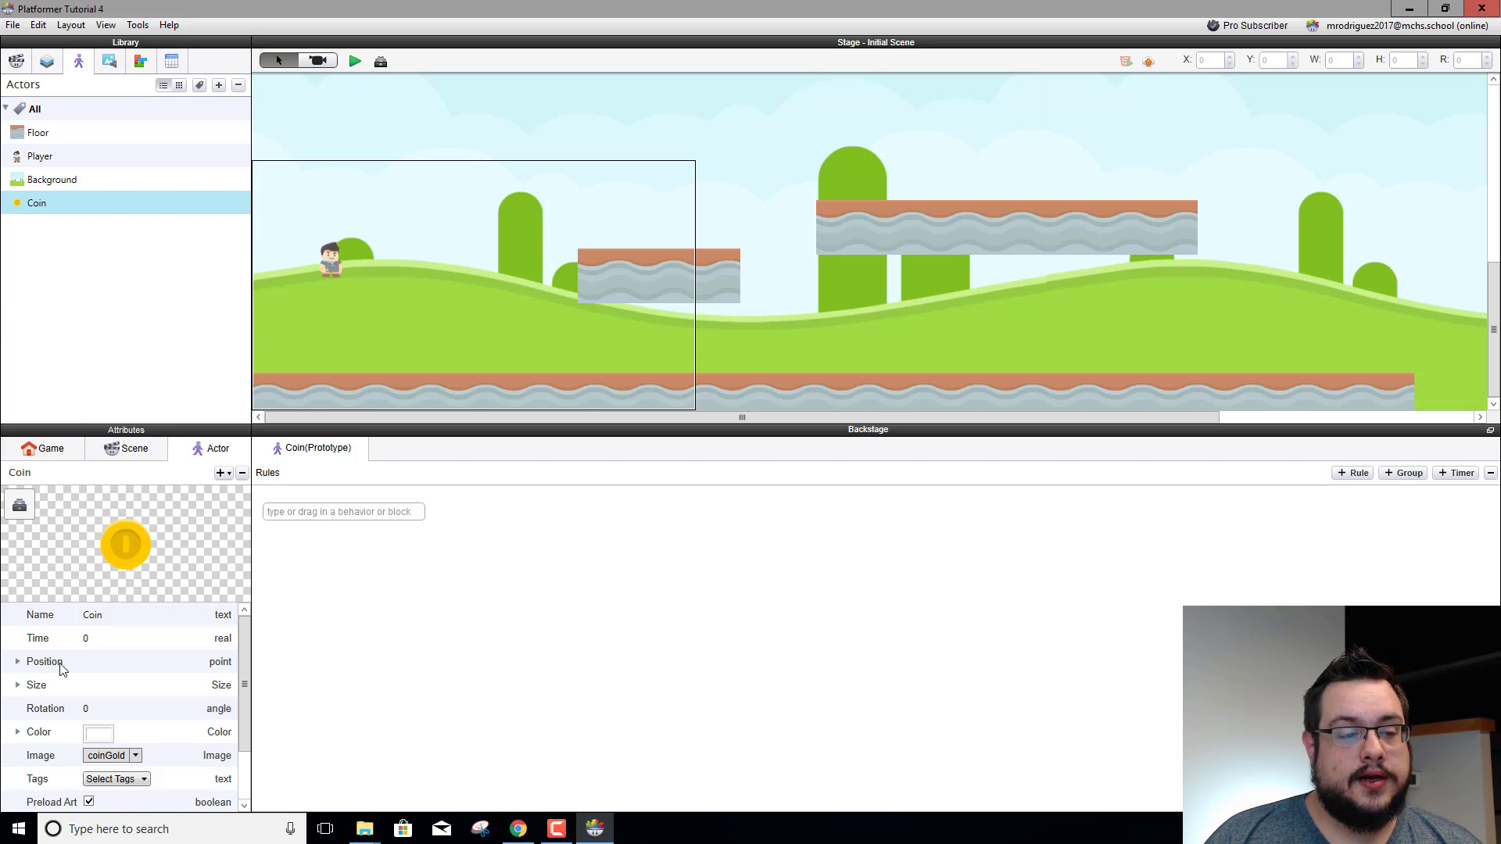
Try placing the Coin actor at its original size between the player and the first platform, and delete that instance
click(18, 685)
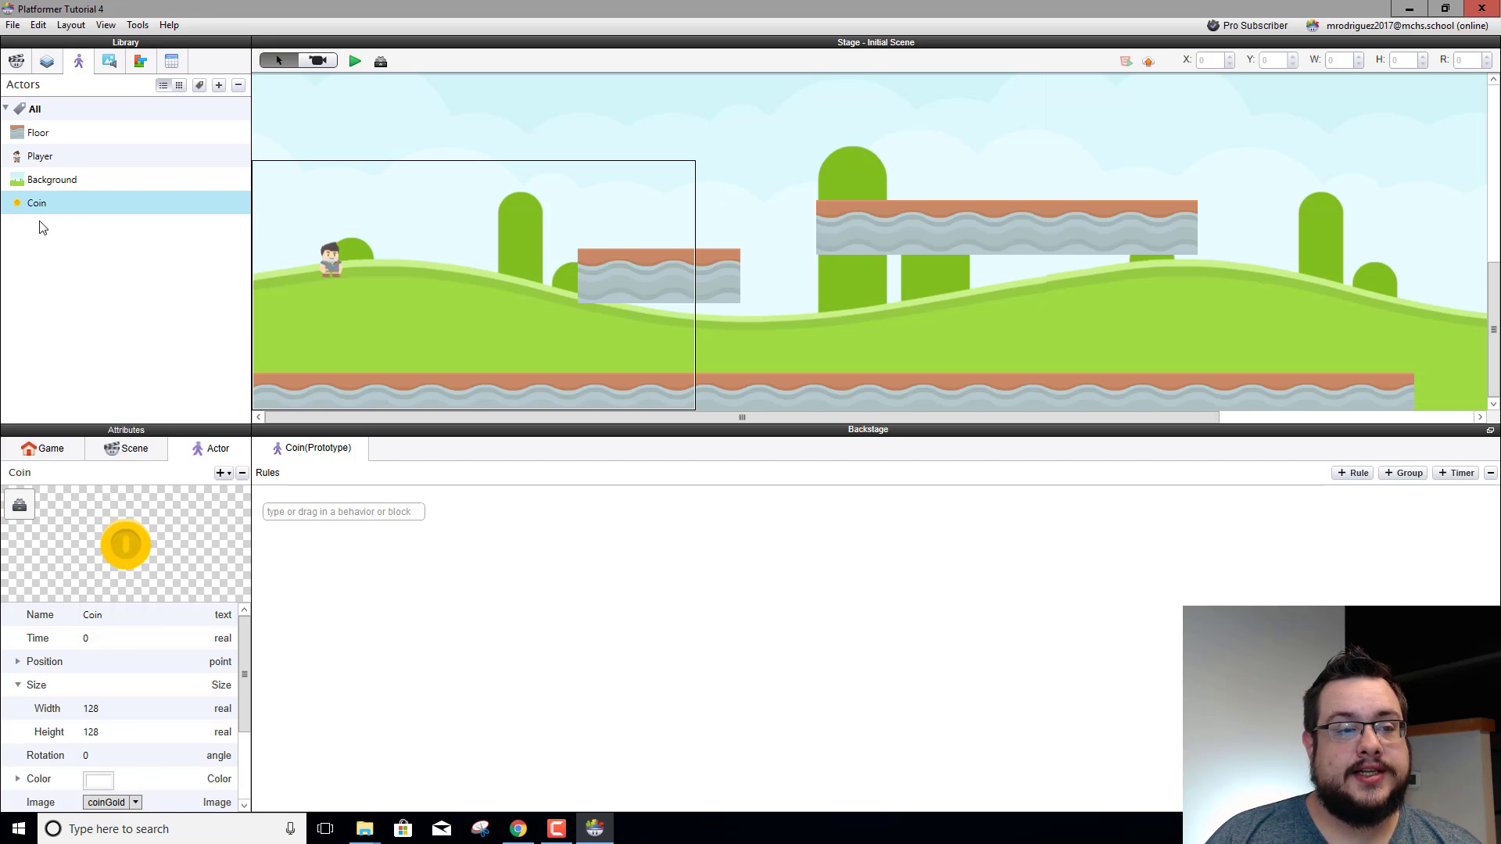
drag(39, 205, 85, 220)
click(123, 66)
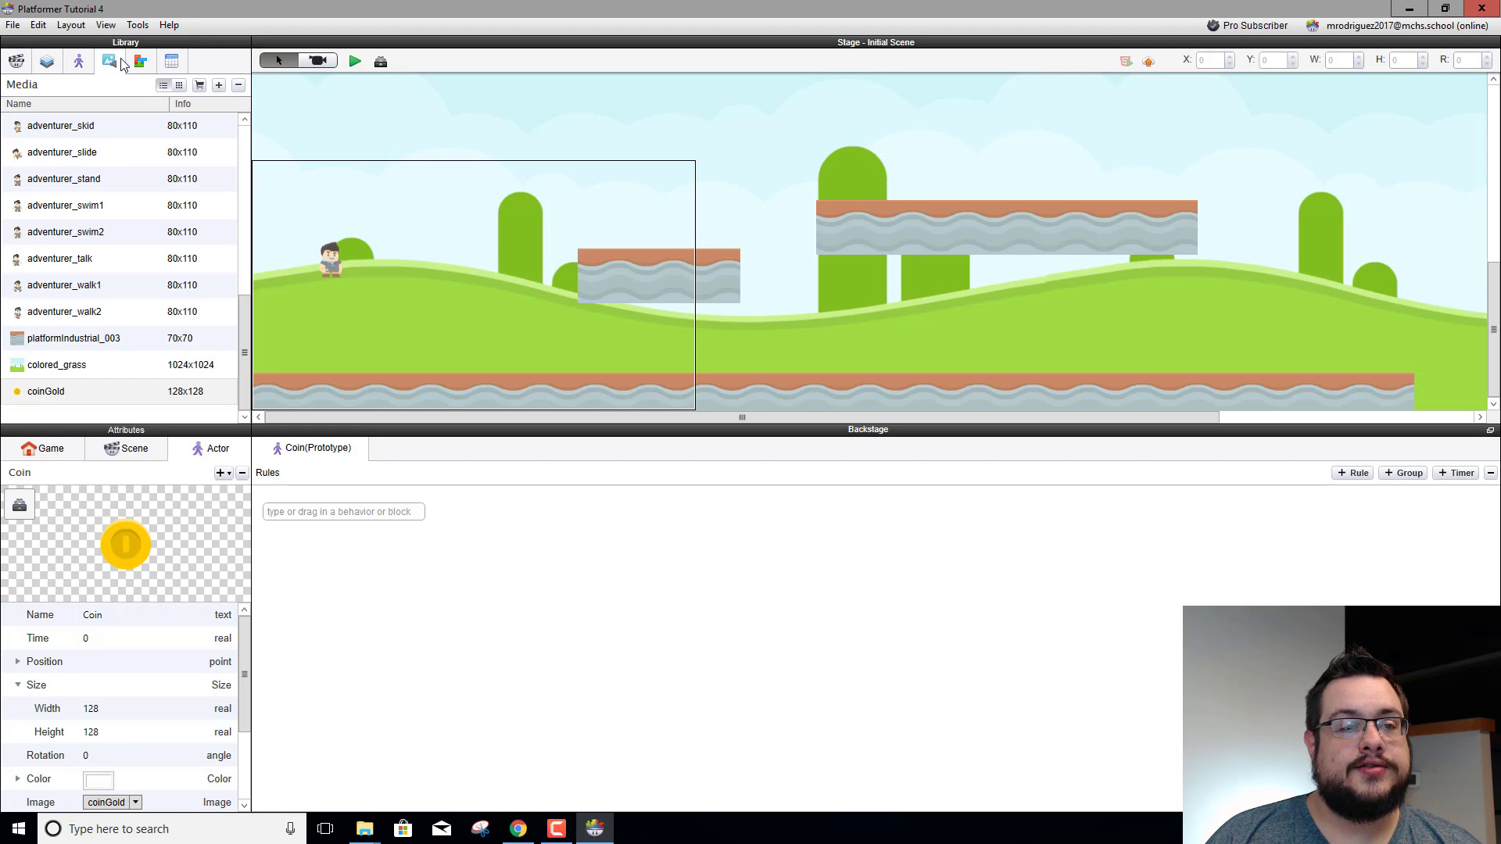
click(78, 61)
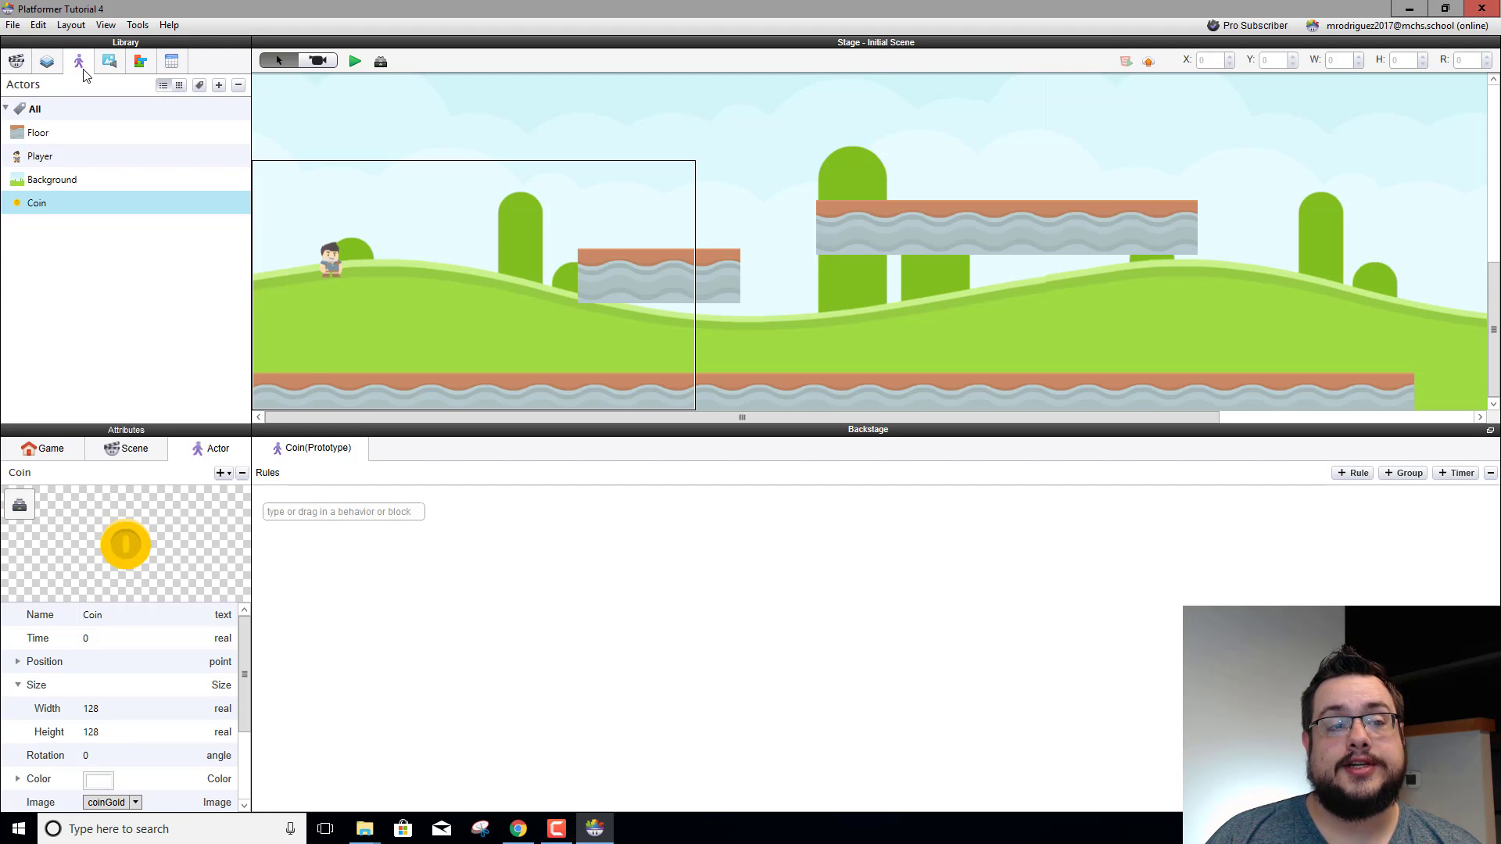
drag(39, 203, 447, 251)
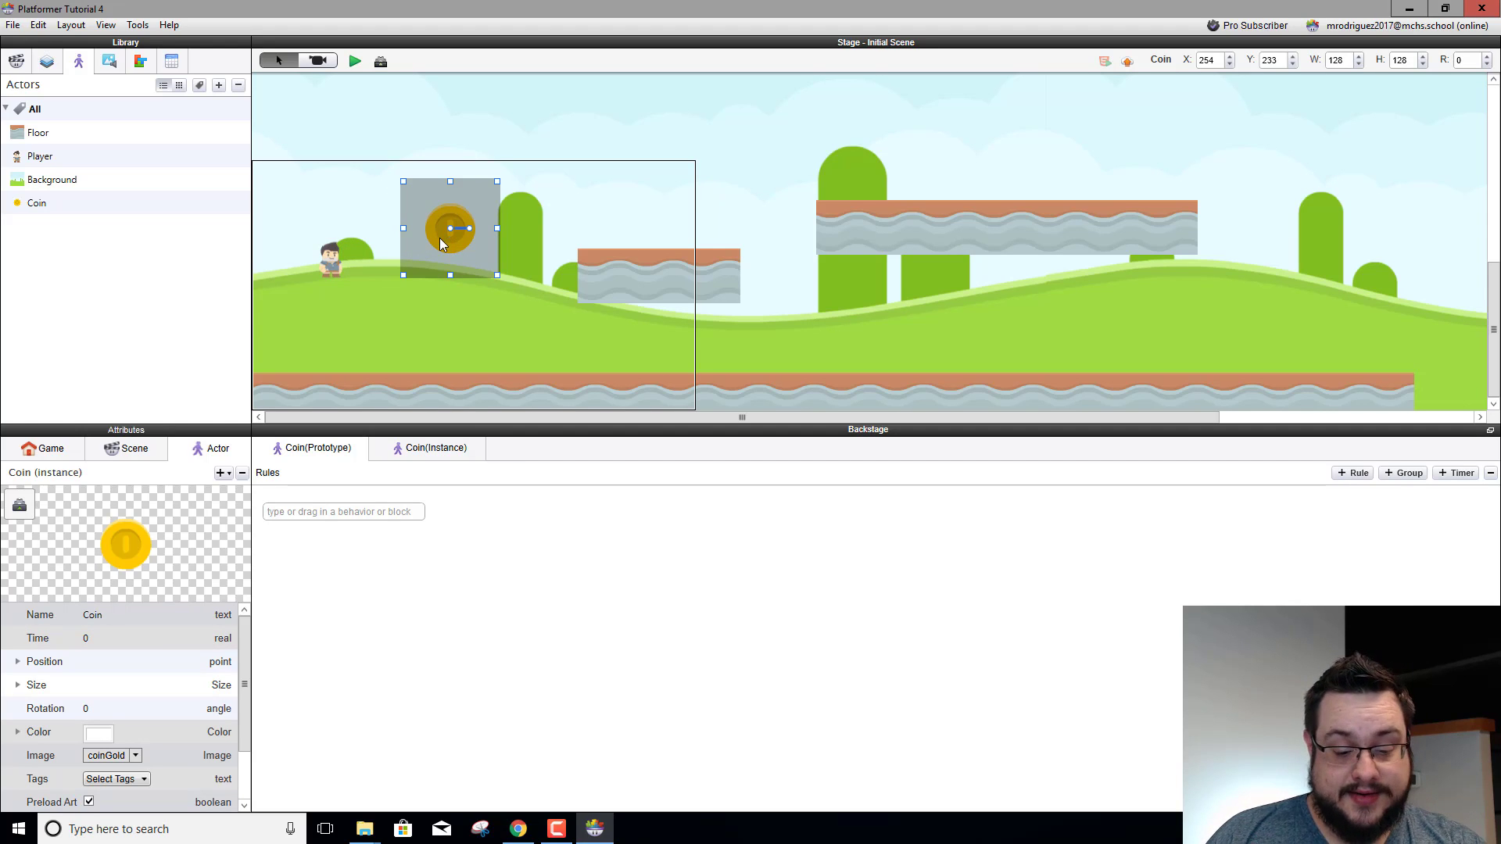
key(Delete)
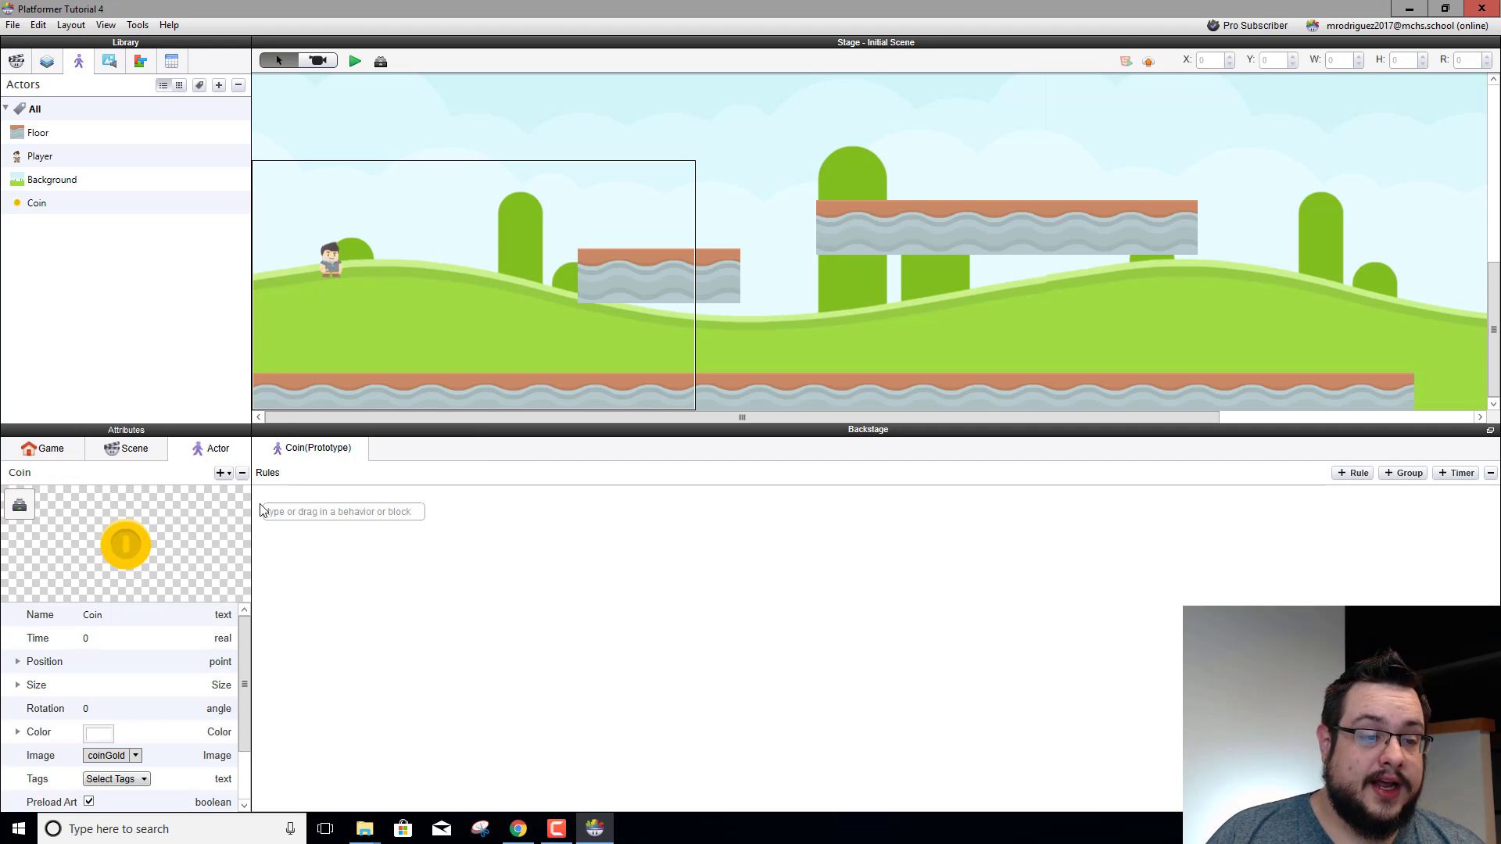
Set the Coin actor's width and height to 32
click(17, 685)
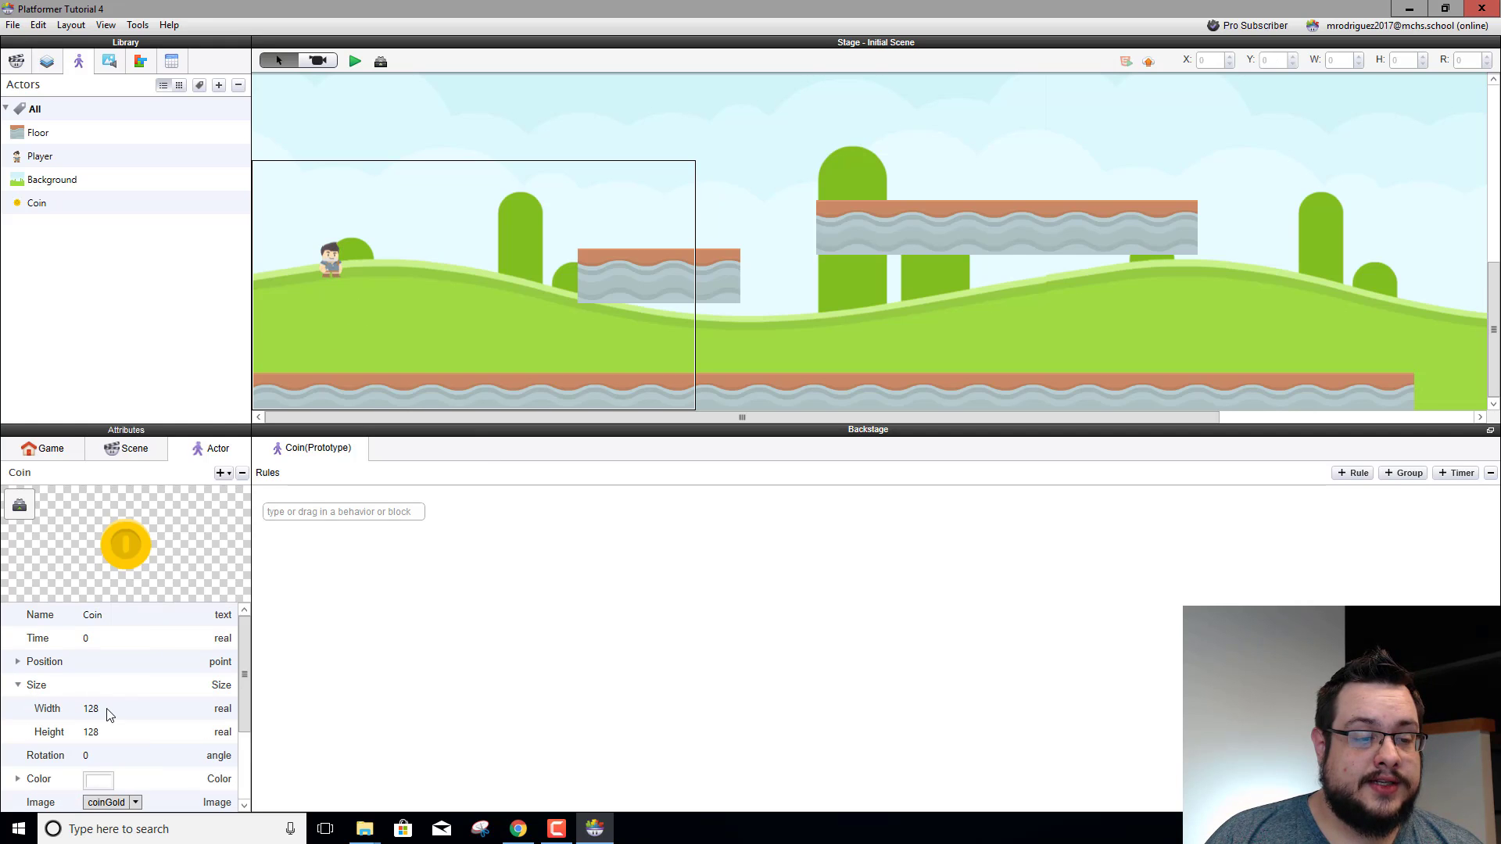
click(107, 708)
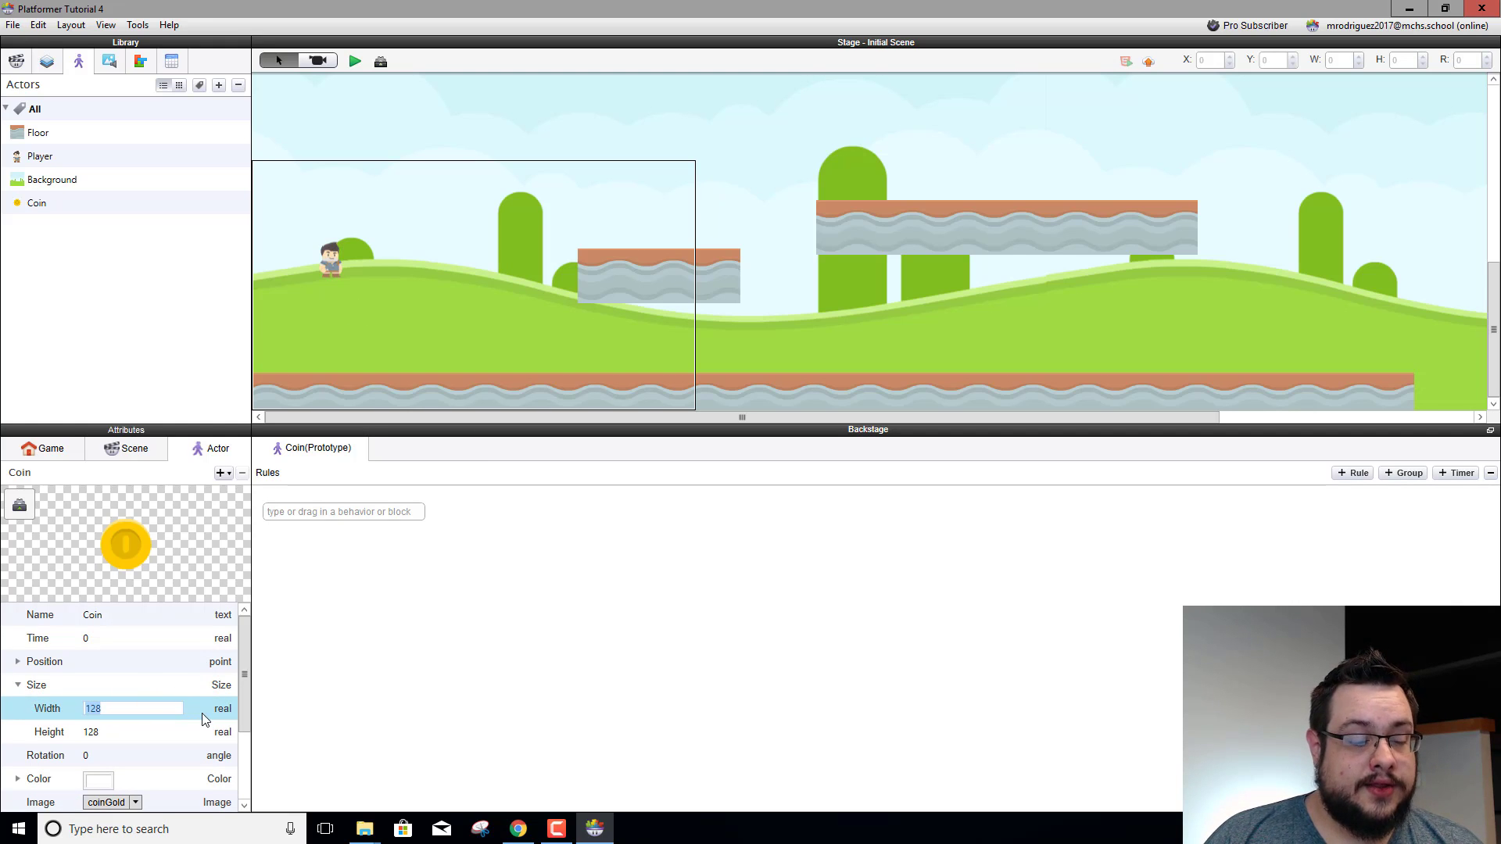
text(32)
key(Return)
click(131, 733)
text(32)
Place a coin in the scene and move it above and past the right end of the long platform, at about X 1258, Y 375
click(38, 203)
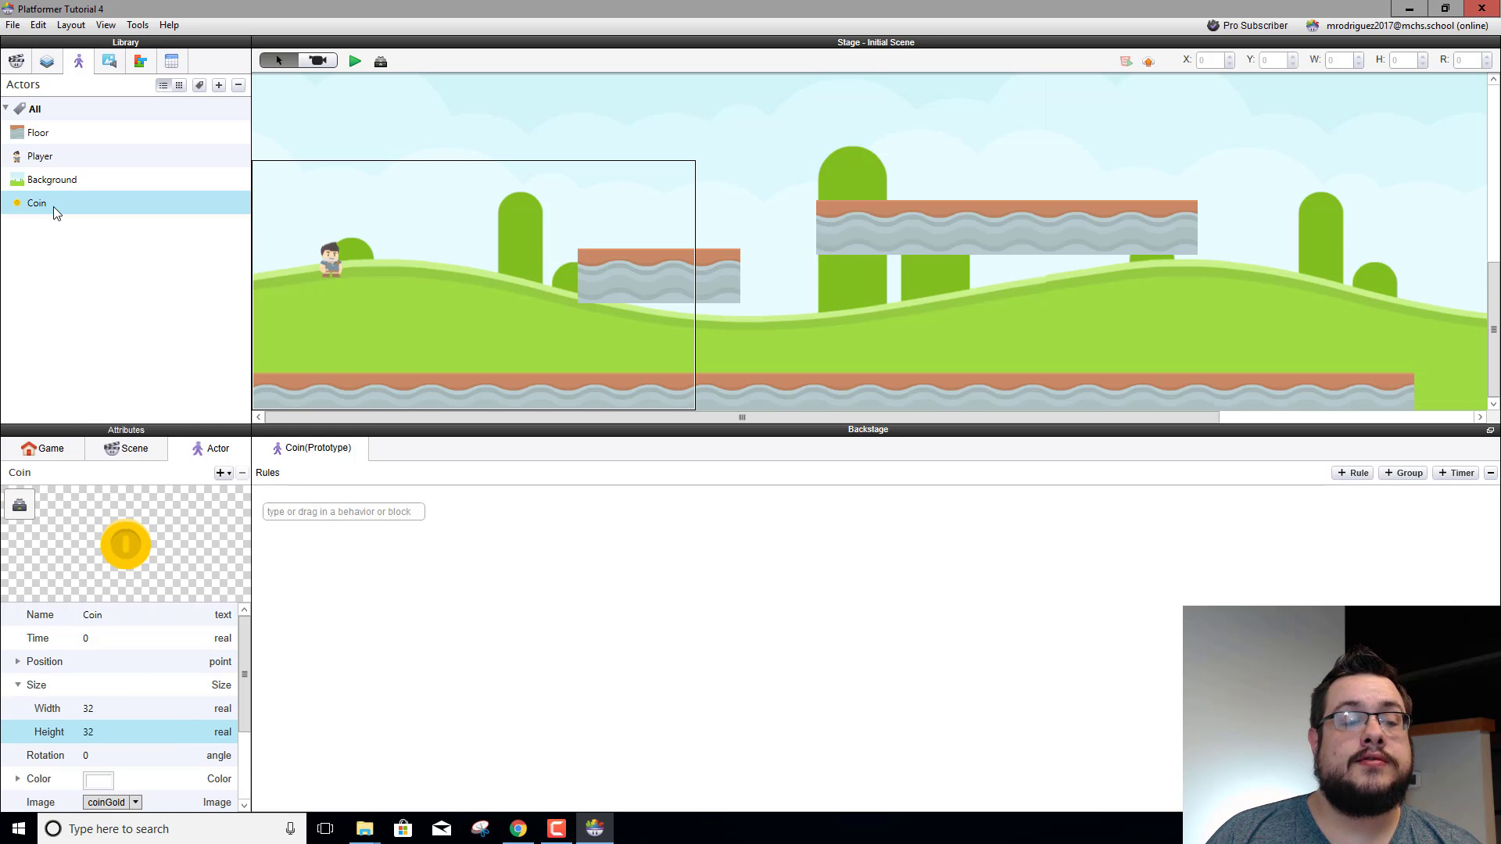
drag(53, 206, 457, 273)
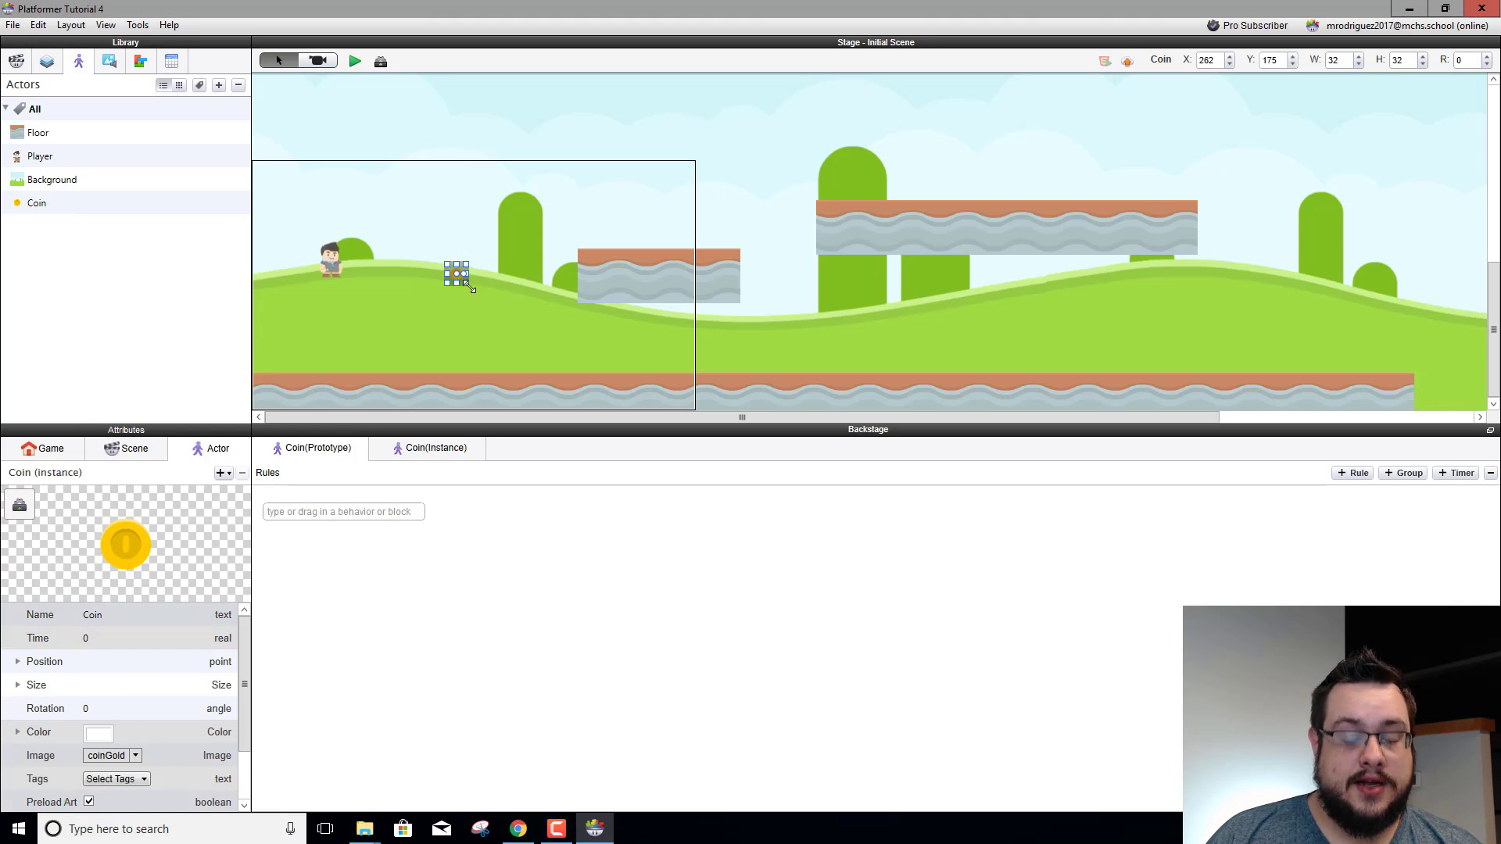
click(467, 312)
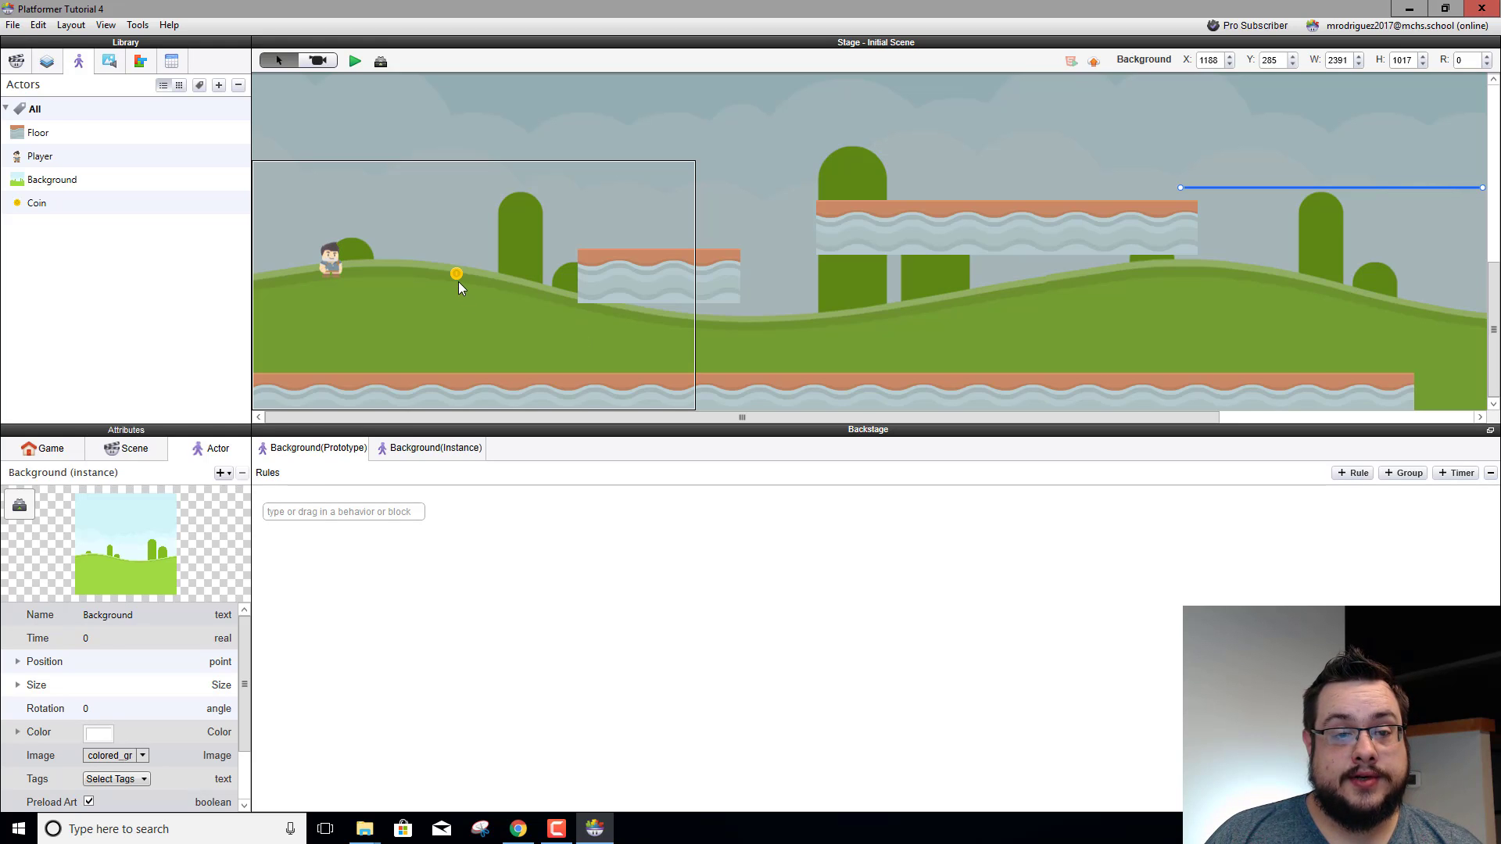
drag(457, 275, 1082, 217)
drag(1470, 184, 1231, 155)
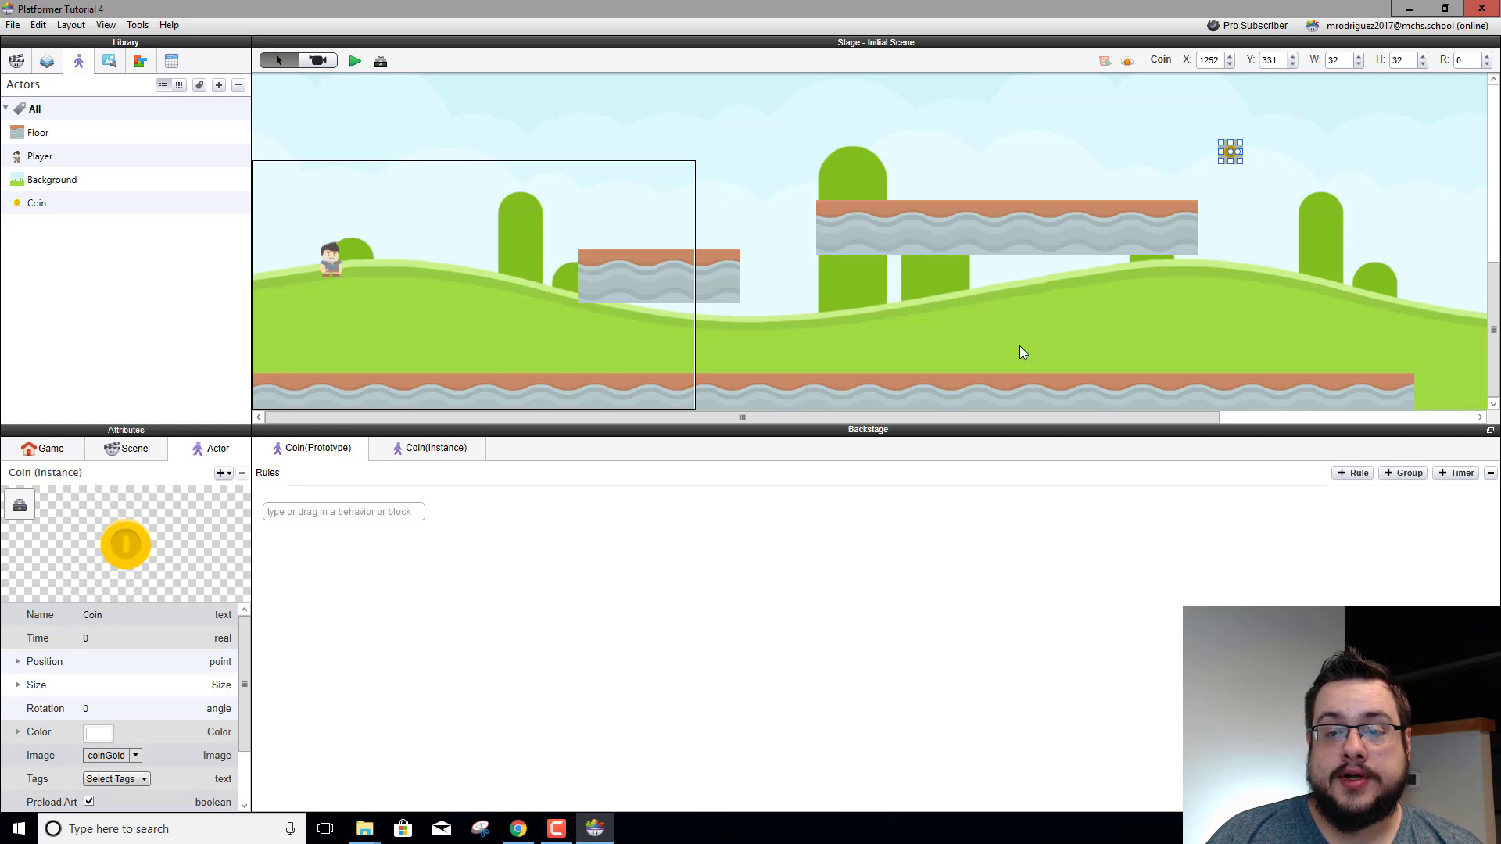
drag(999, 415, 1231, 340)
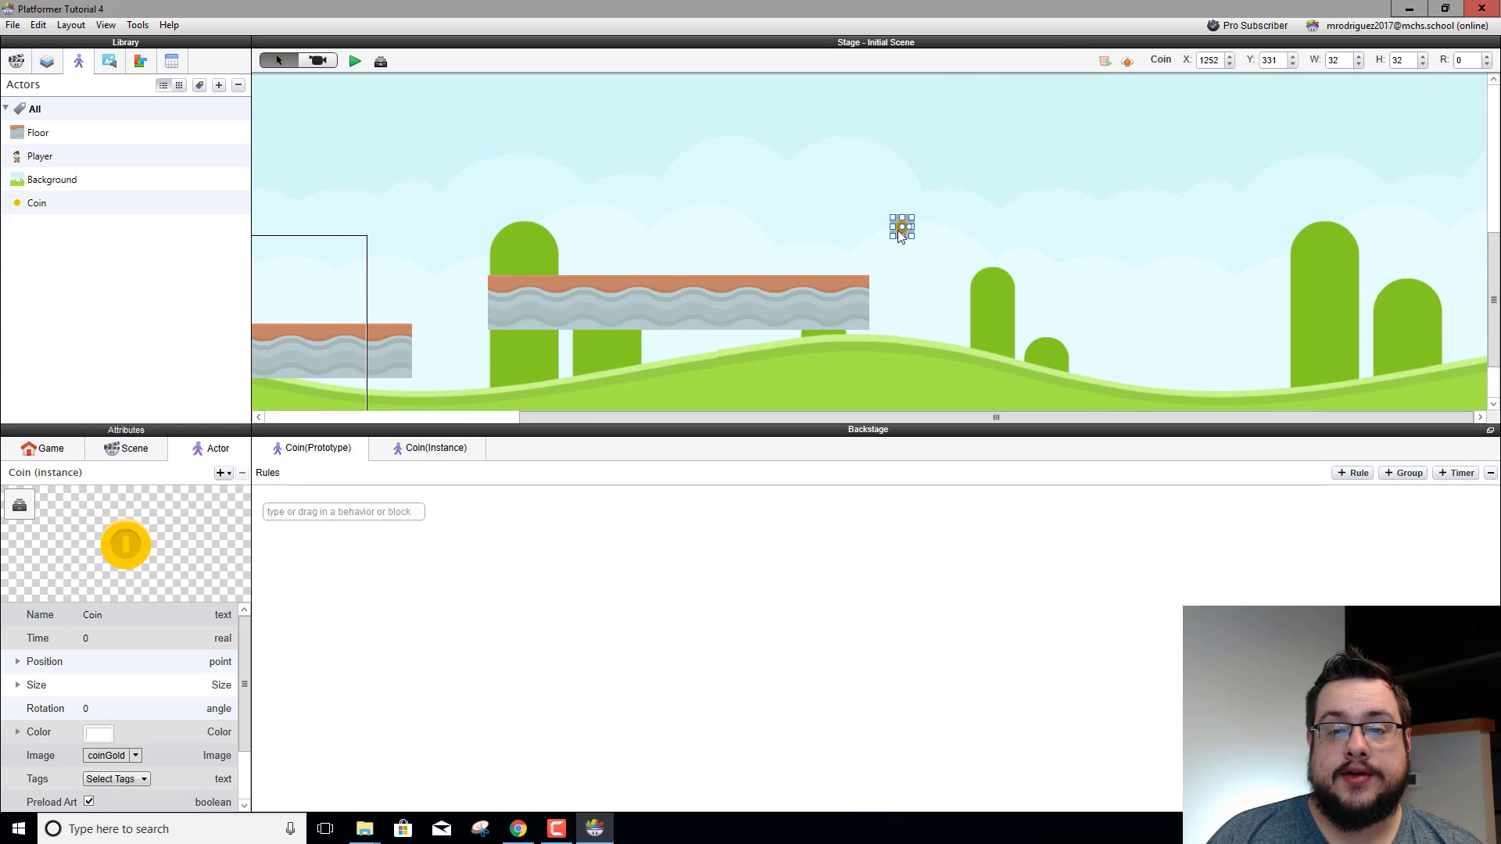
drag(901, 232, 907, 198)
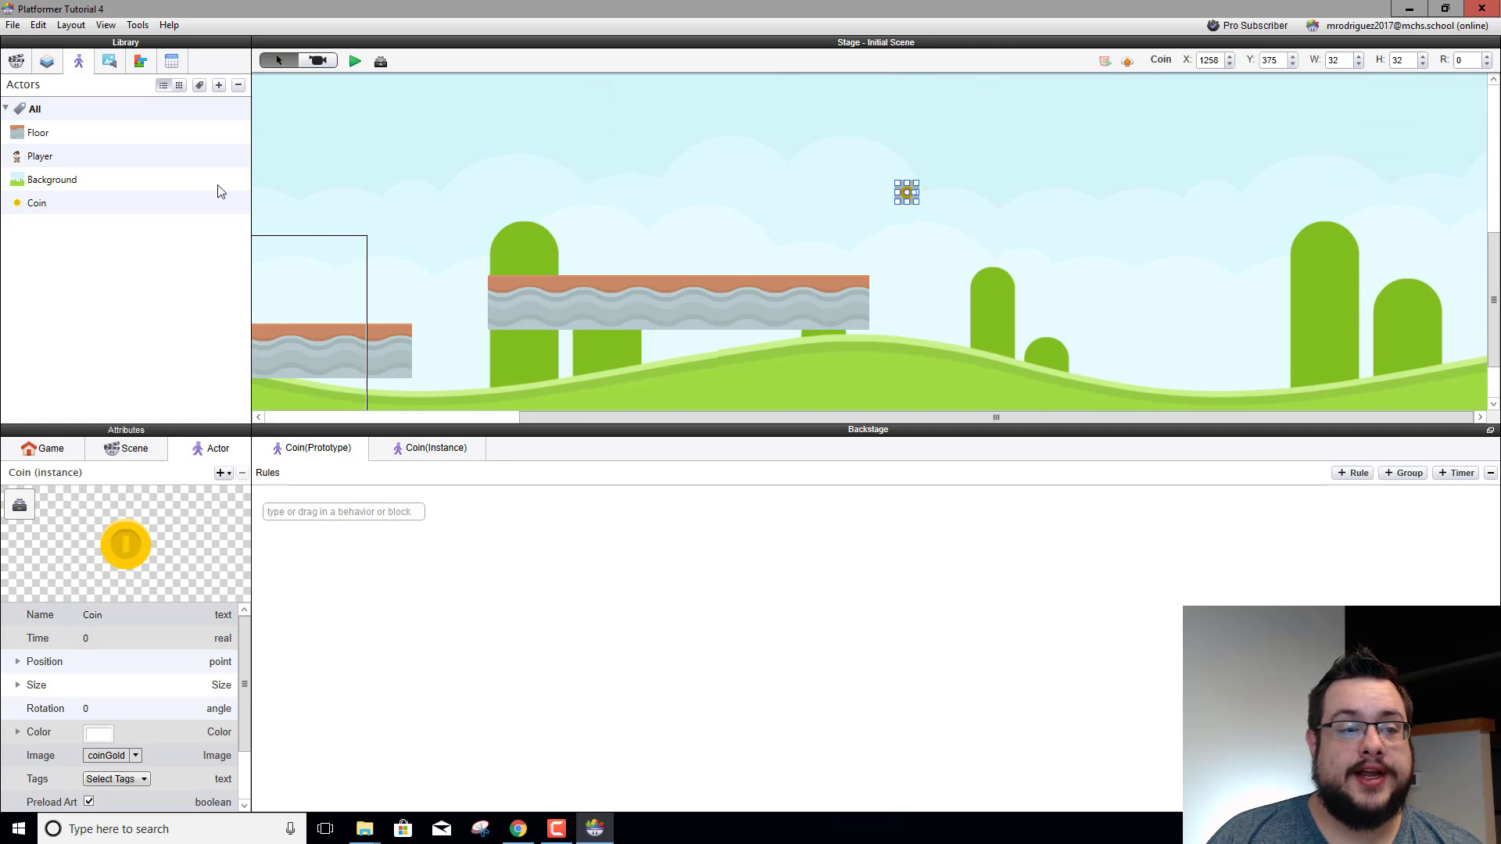
Add two more coins up and to the right of the first one, forming a rising arc
click(43, 181)
drag(43, 204, 945, 157)
drag(37, 202, 993, 141)
click(1053, 271)
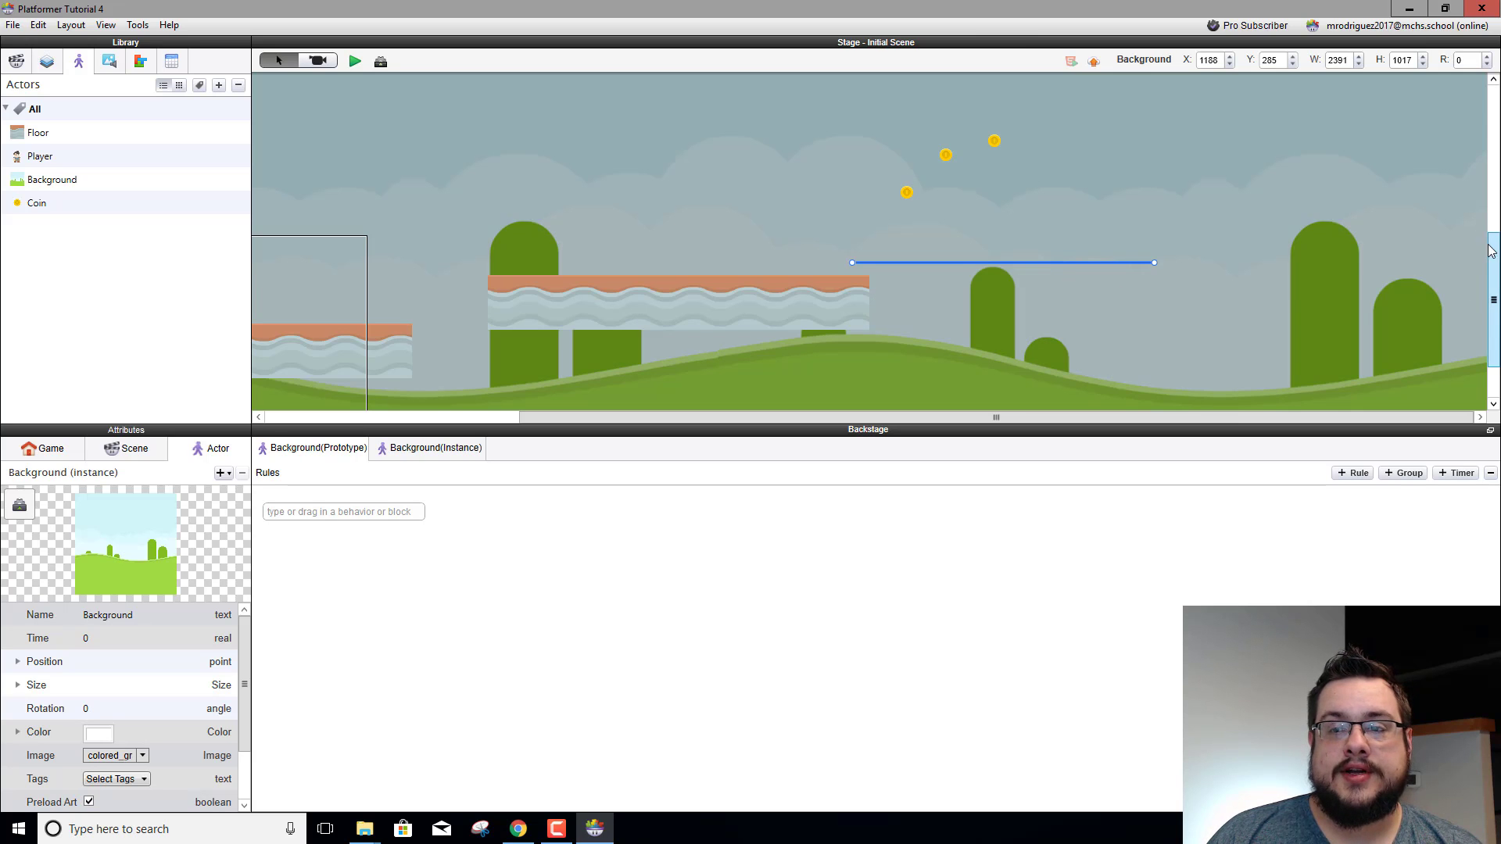
Check the coins' placement above the gap in the floor and open the Coin actor's prototype
drag(1494, 299, 1496, 324)
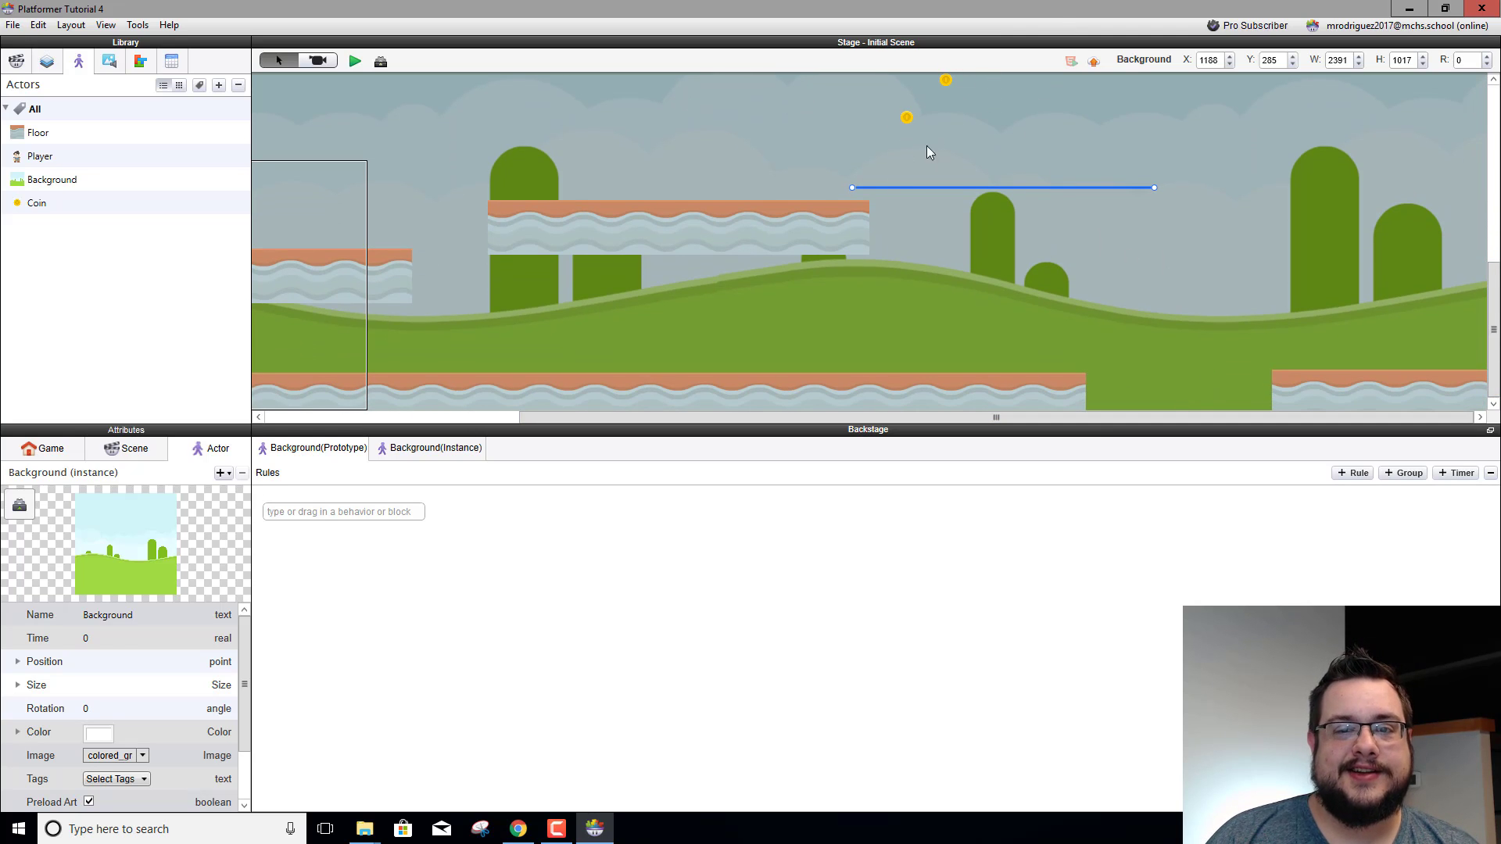
scroll(918, 173, up, 3)
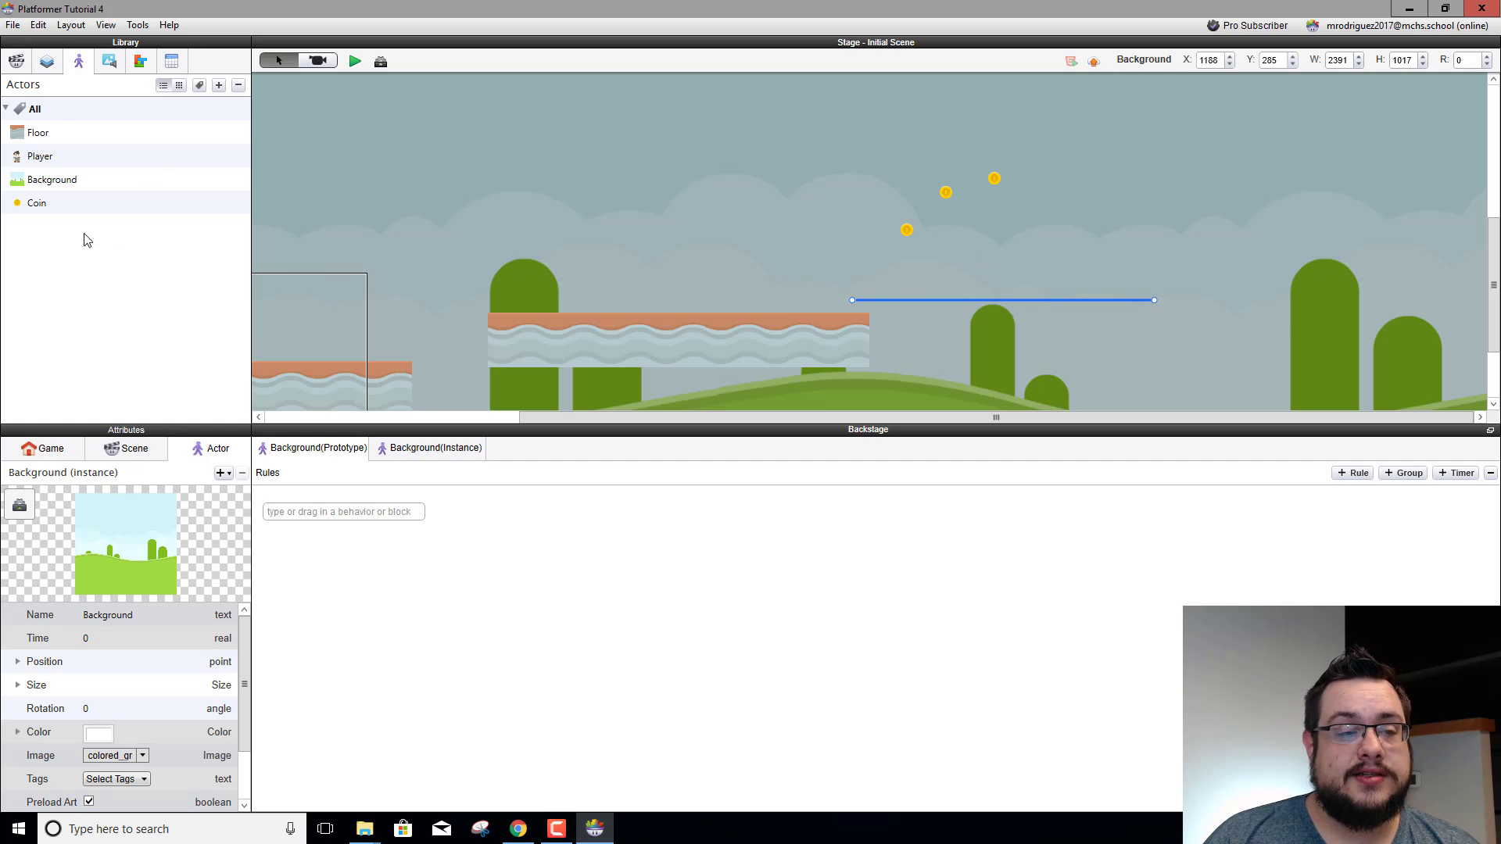
click(39, 203)
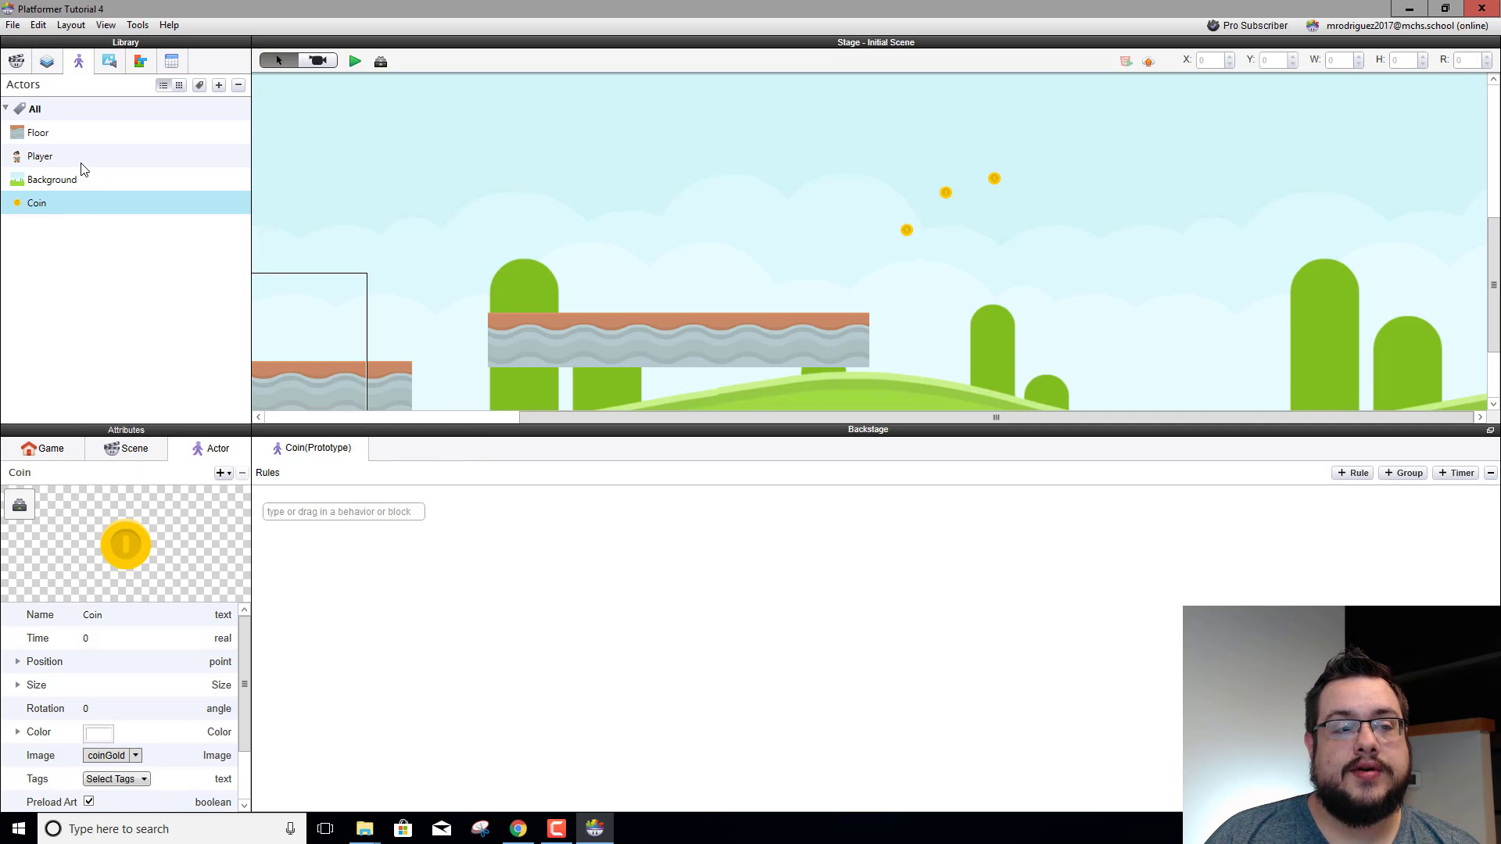
Preview the game, run and jump the player across the platforms to the coins, and return to the editor
click(354, 61)
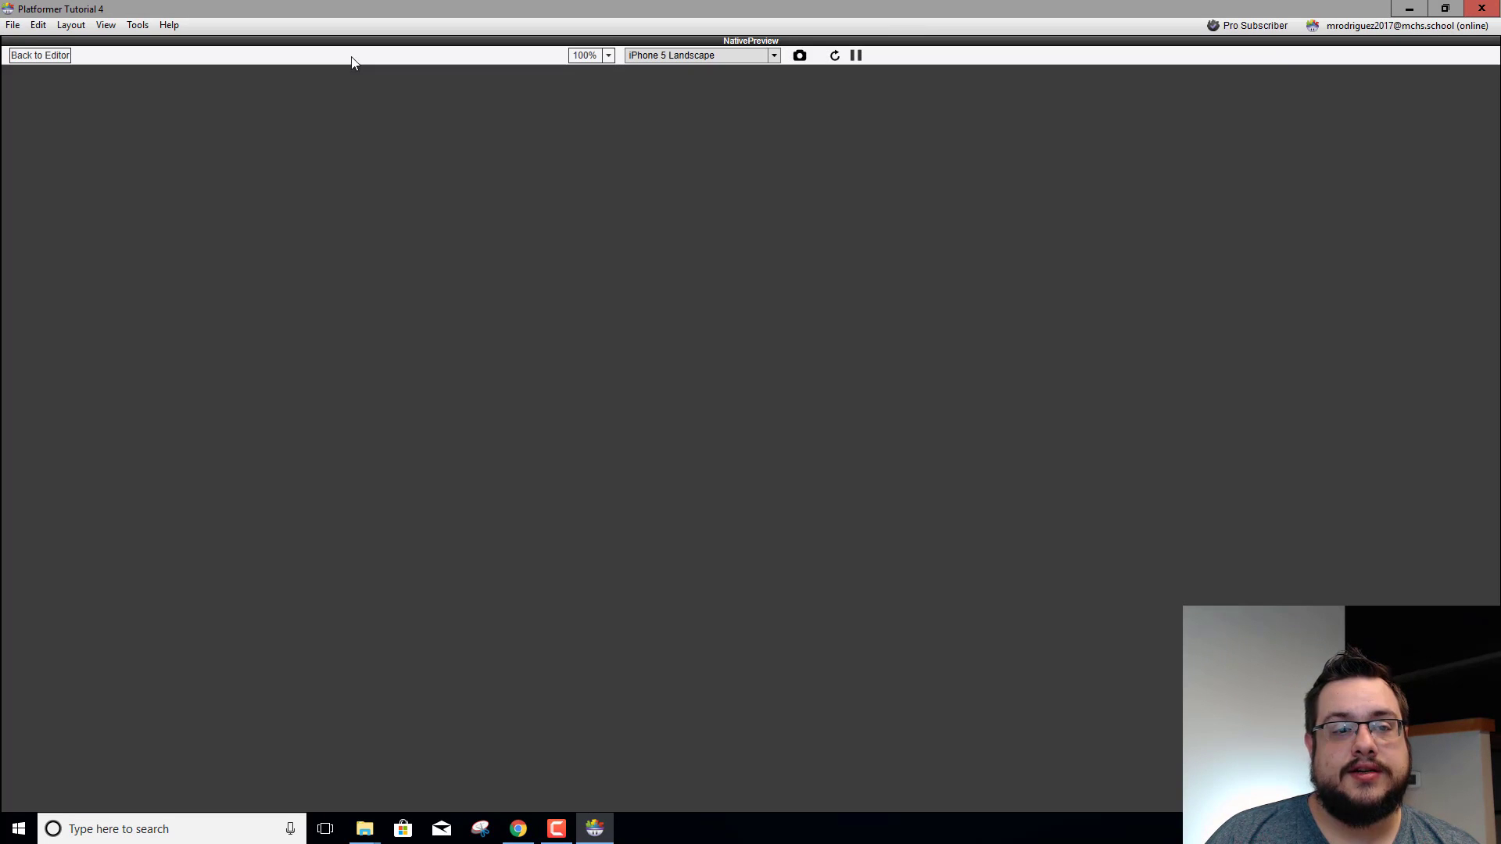
key(Right)
key(Up)
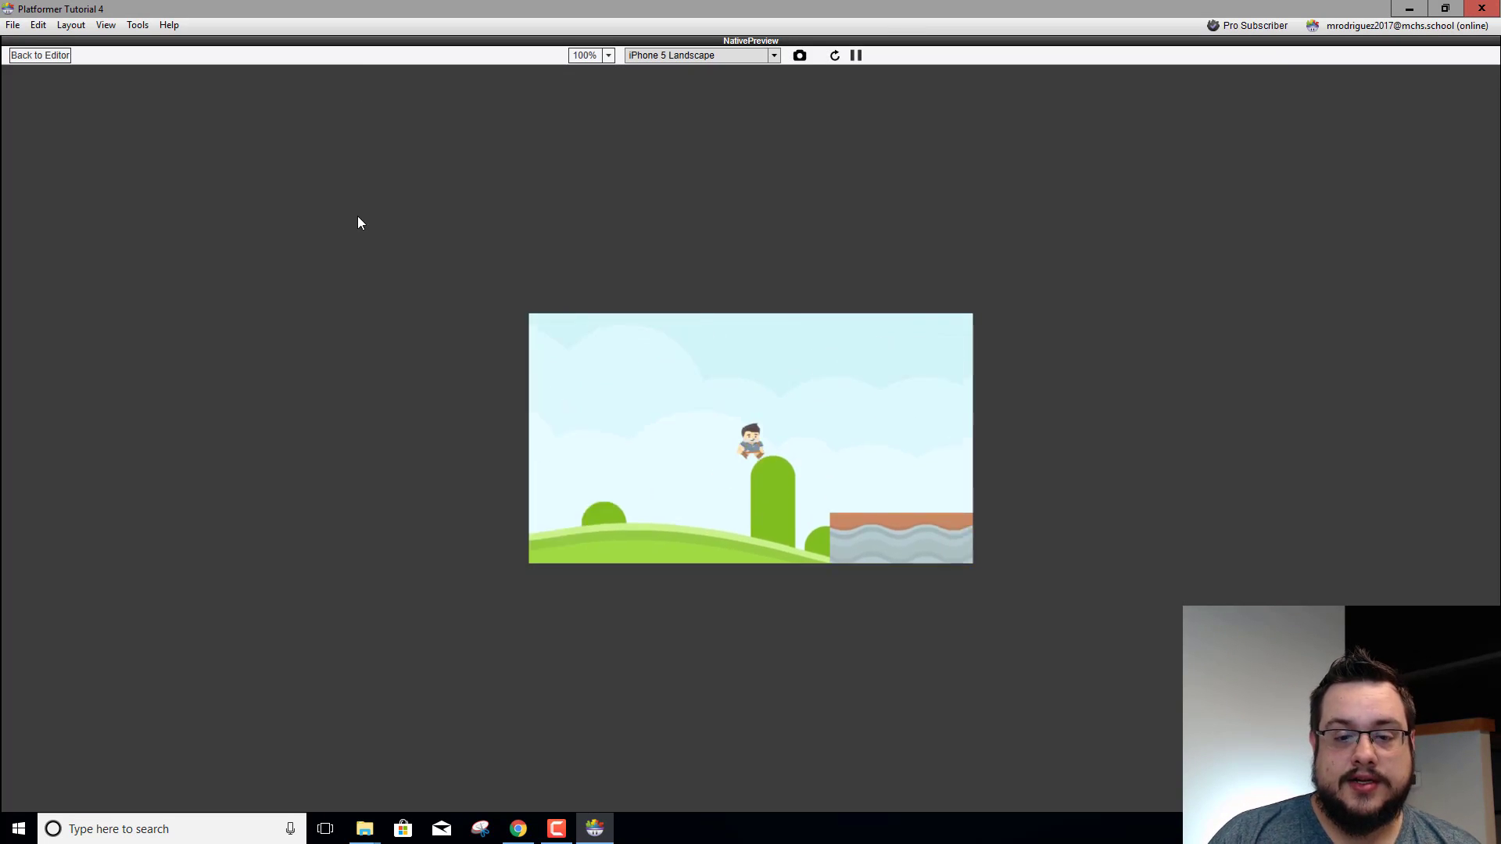
key(Right)
key(Up)
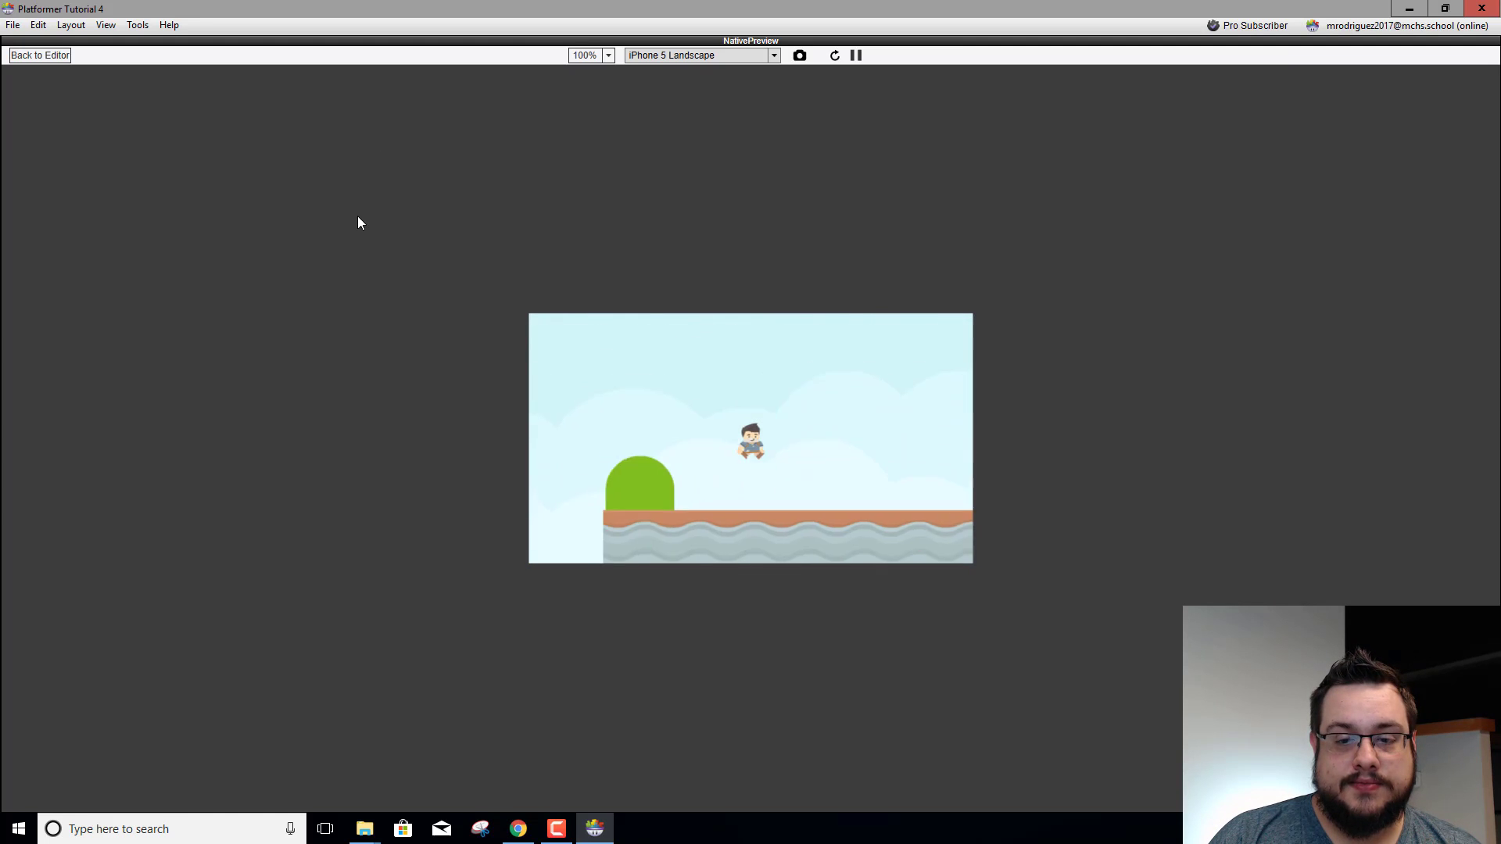
key(Right)
key(Up)
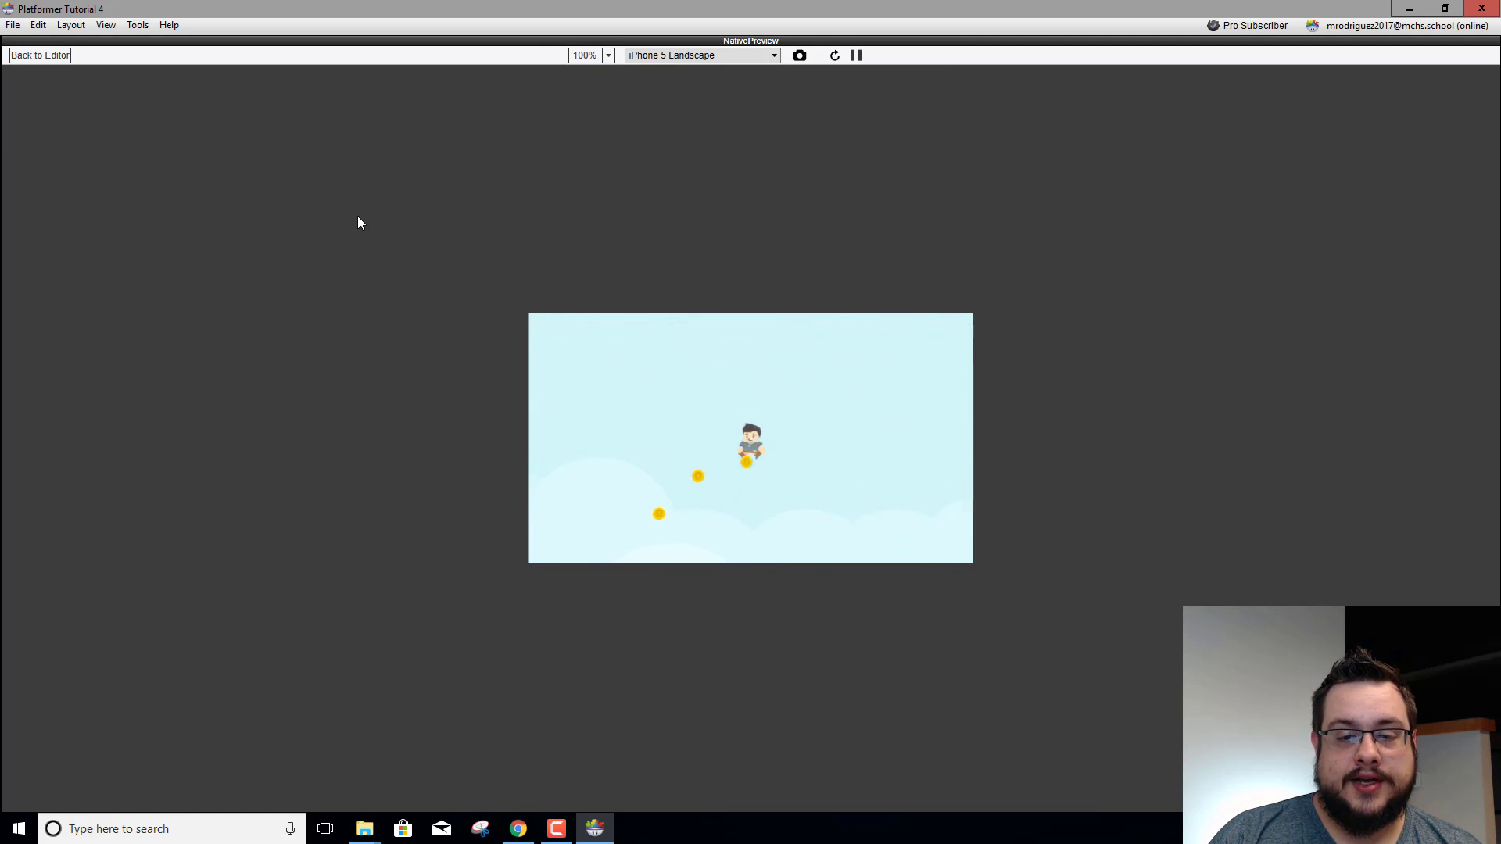
key(Right)
key(Up)
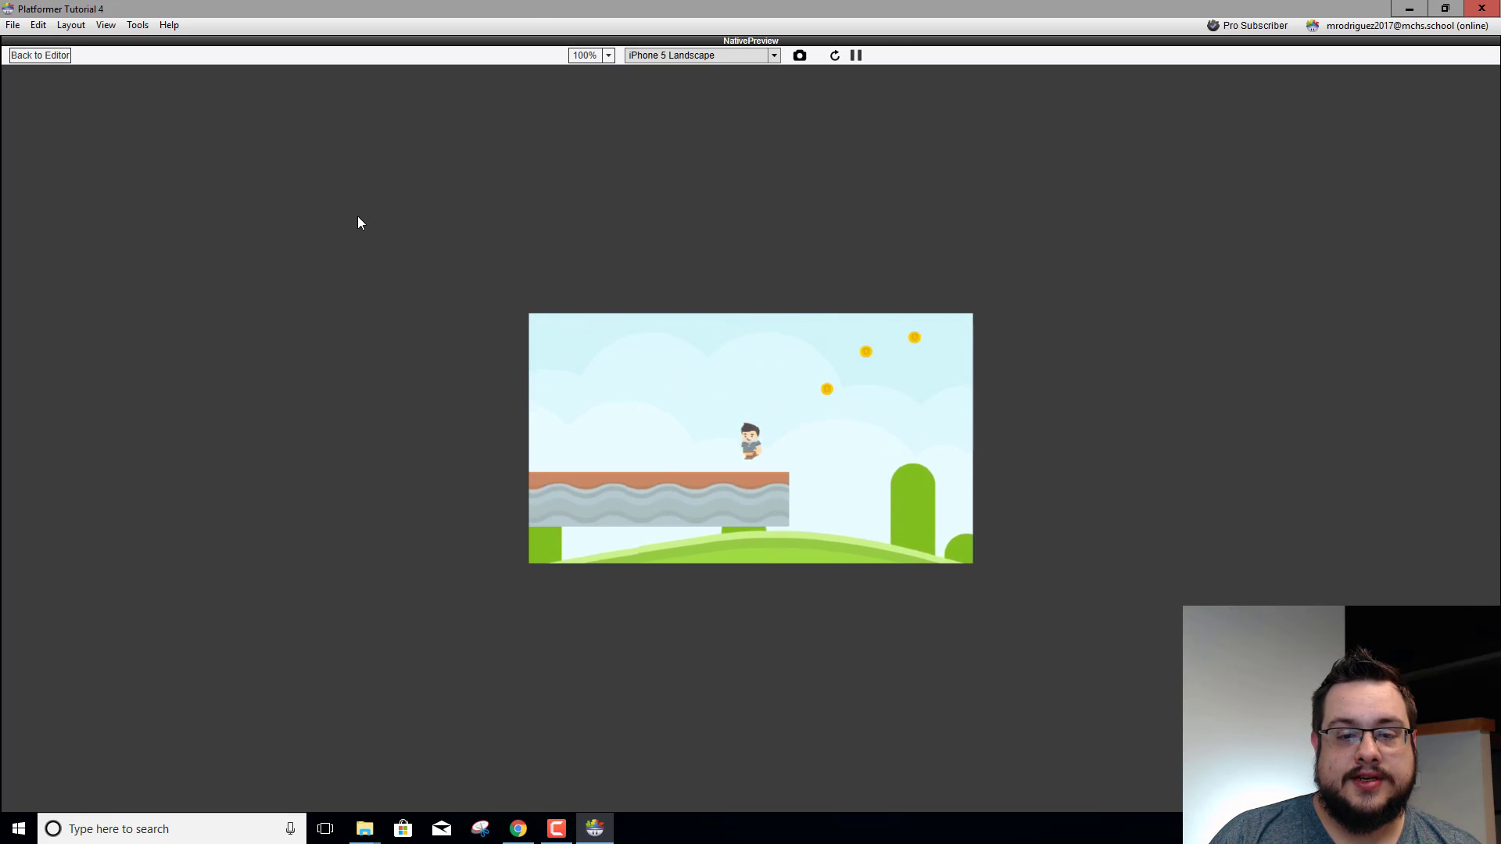
key(Right)
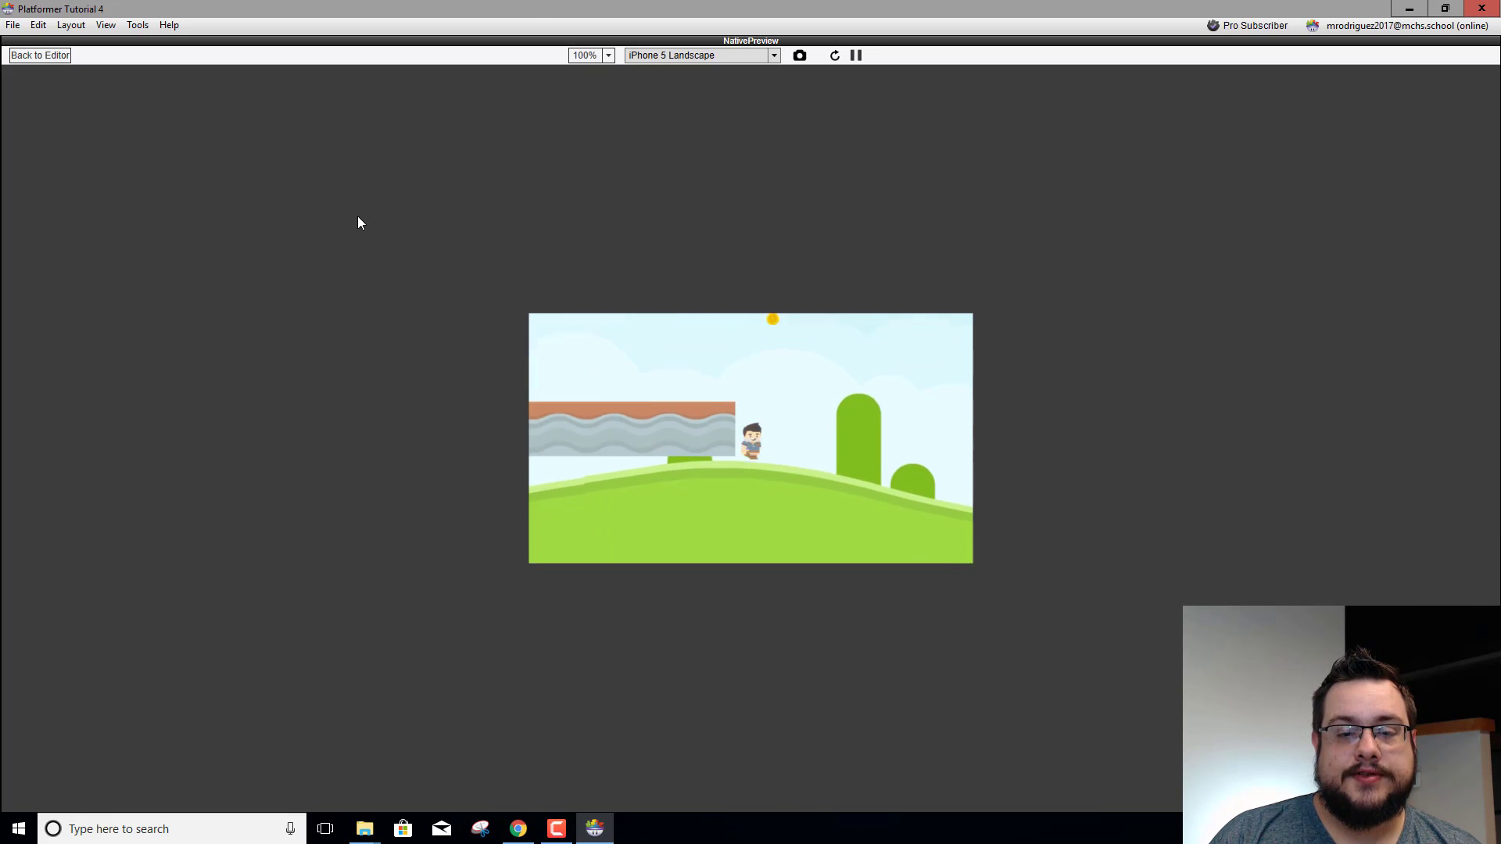
click(25, 58)
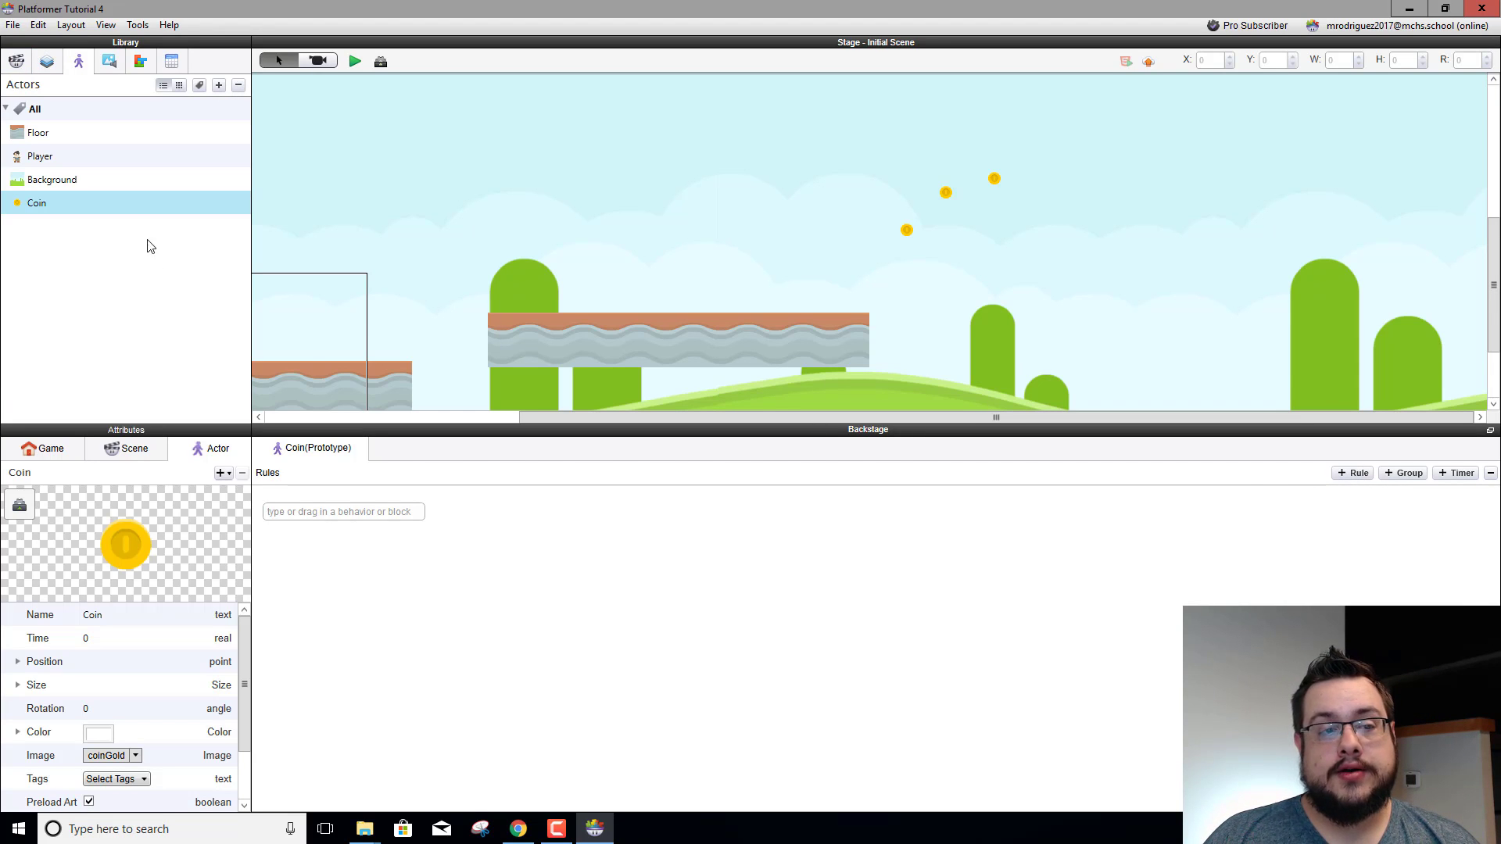
Add a rule to the Coin prototype with the condition that it overlaps or collides with an actor of type Player
click(1352, 473)
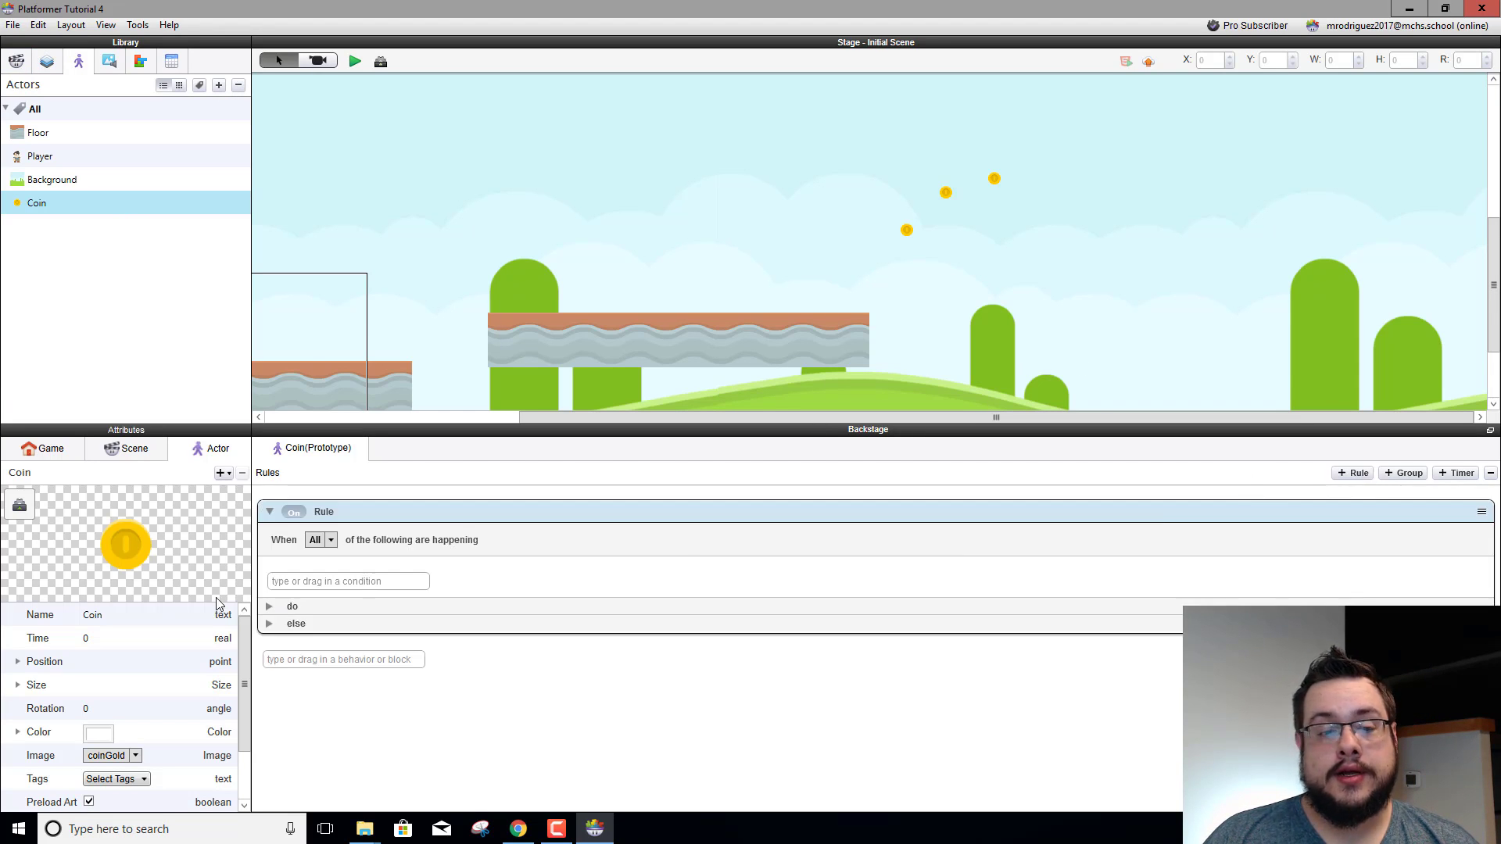
click(294, 583)
text(c)
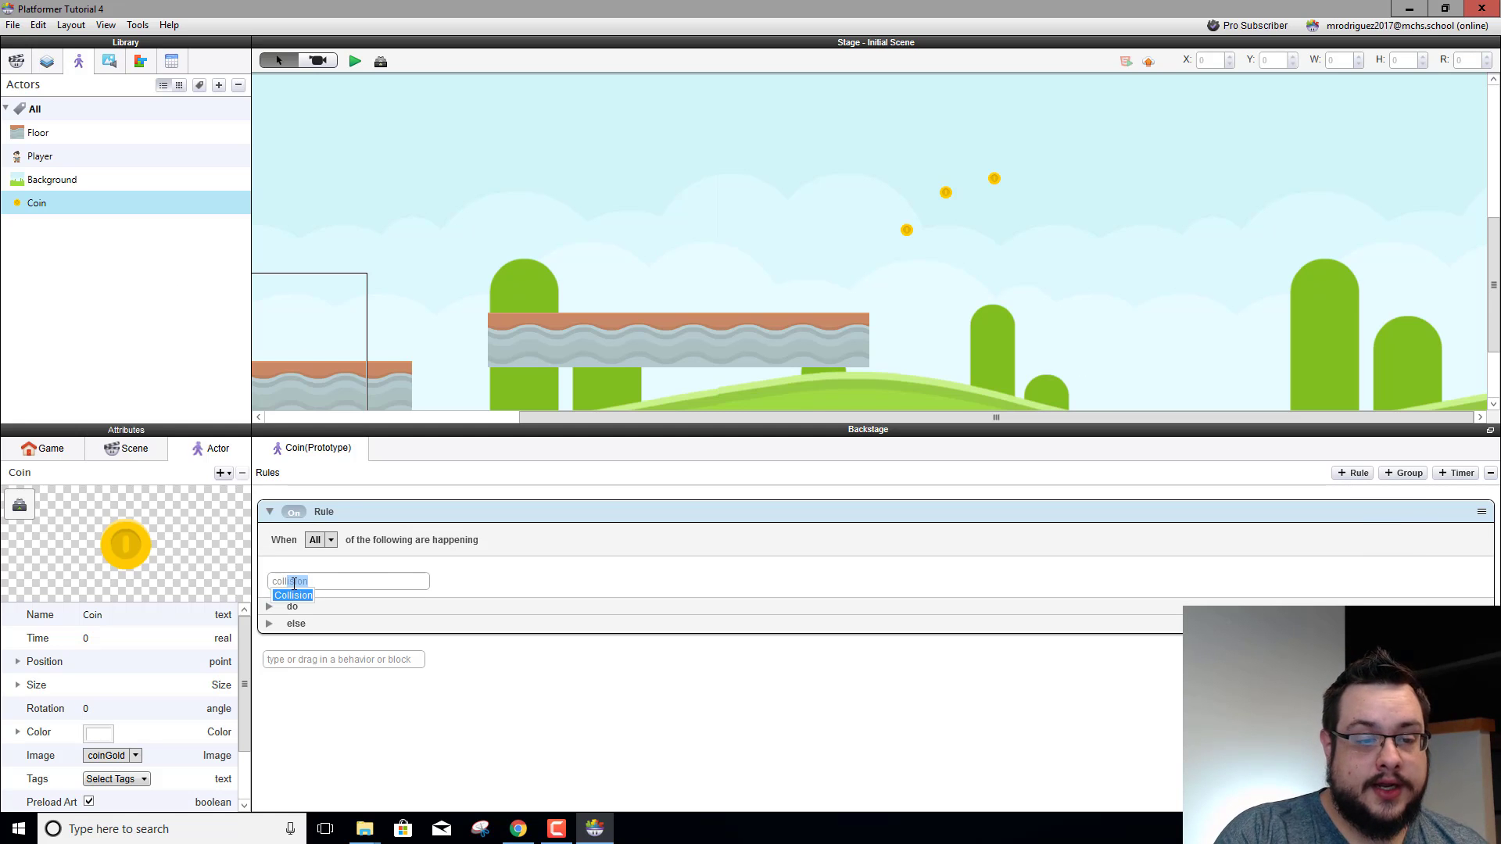
text(oll)
key(Return)
click(502, 578)
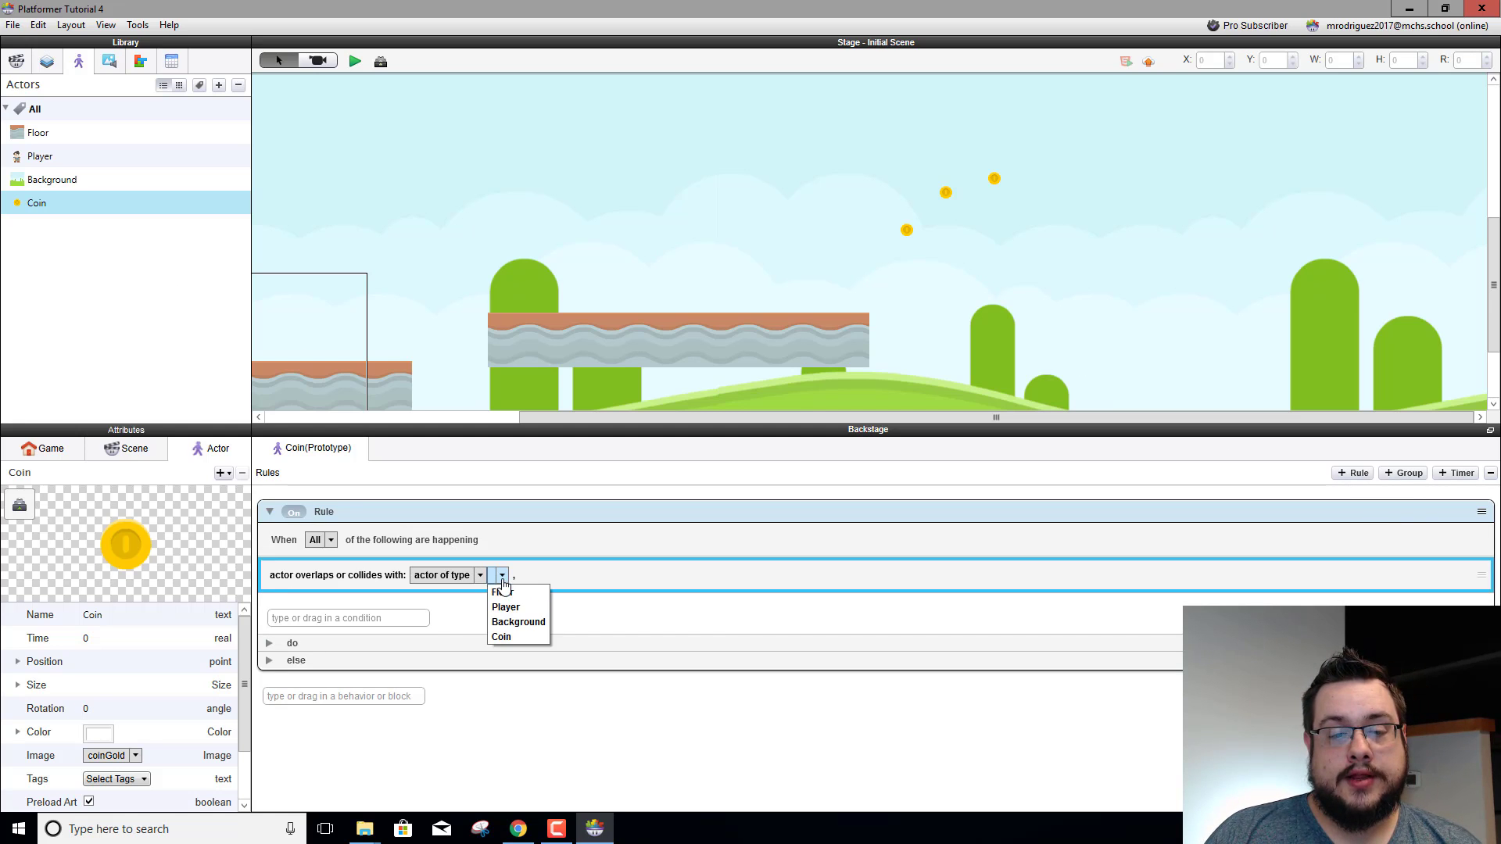
click(506, 608)
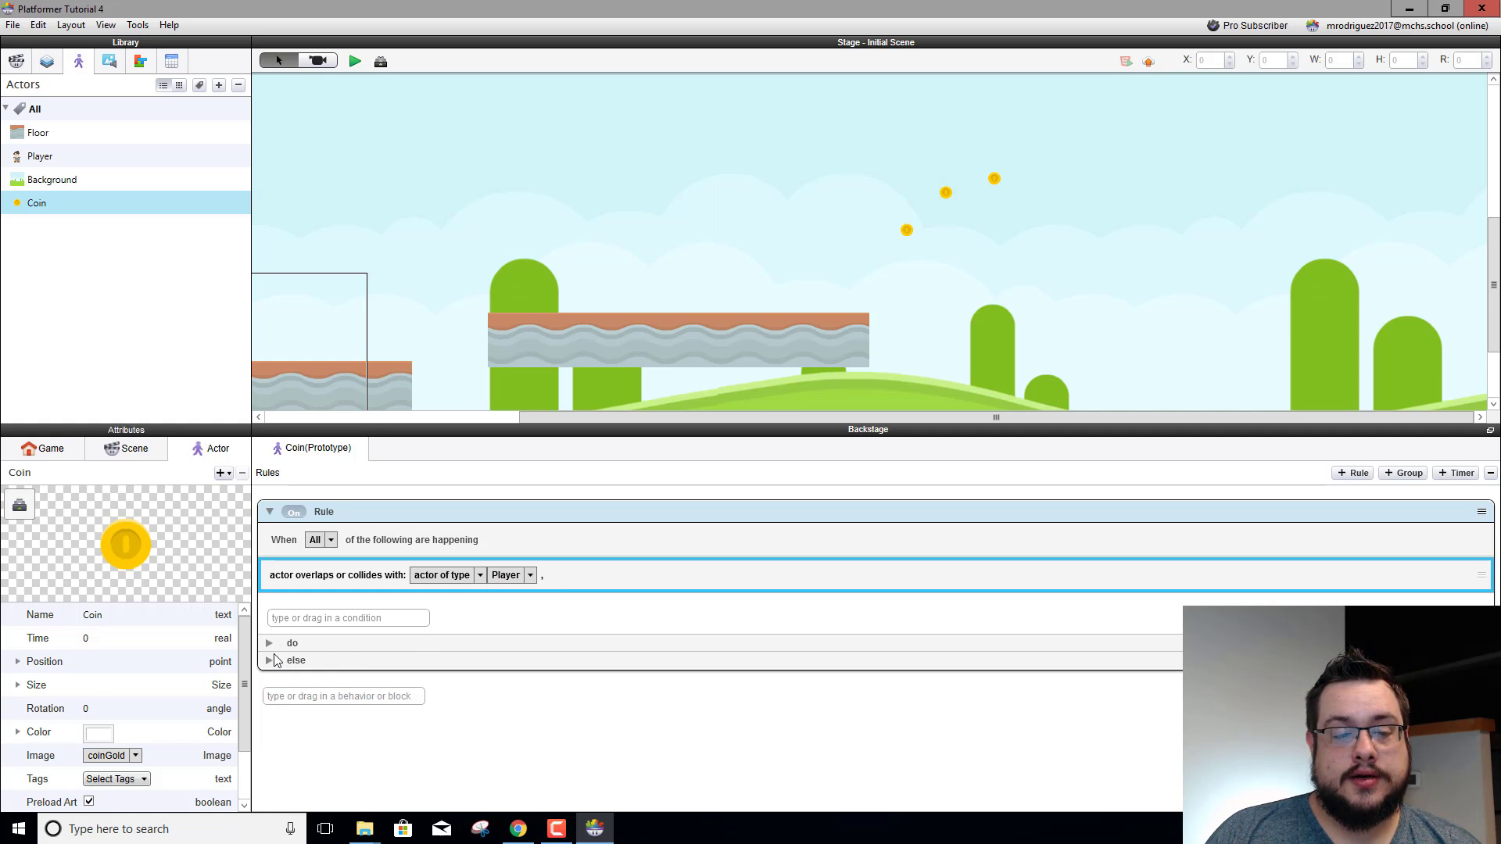
Add a Destroy behavior to the collision rule's do section and test collecting coins in a game preview
click(270, 642)
click(353, 678)
text(destroy)
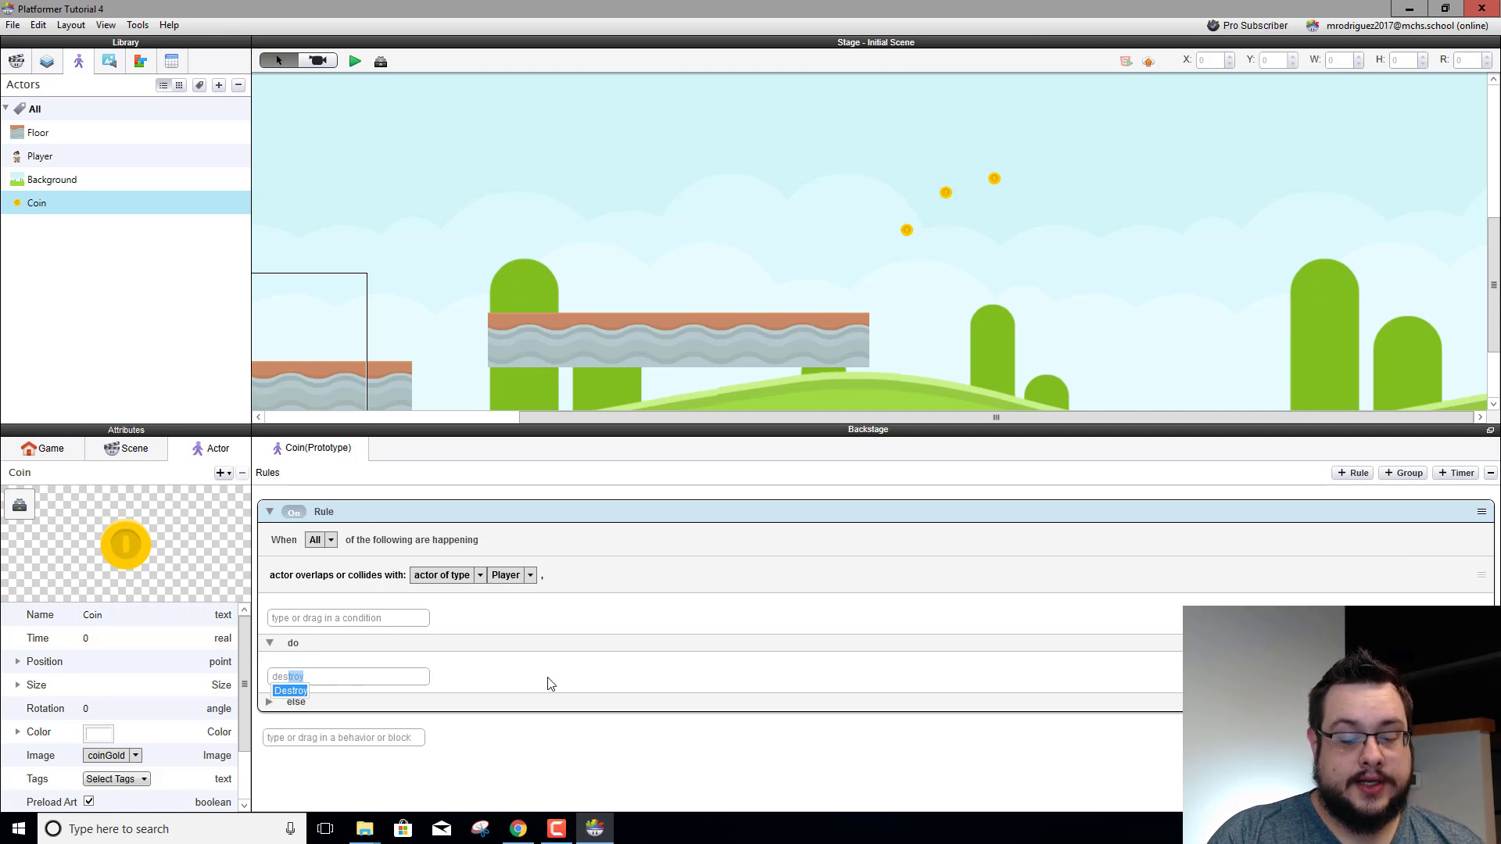
key(Return)
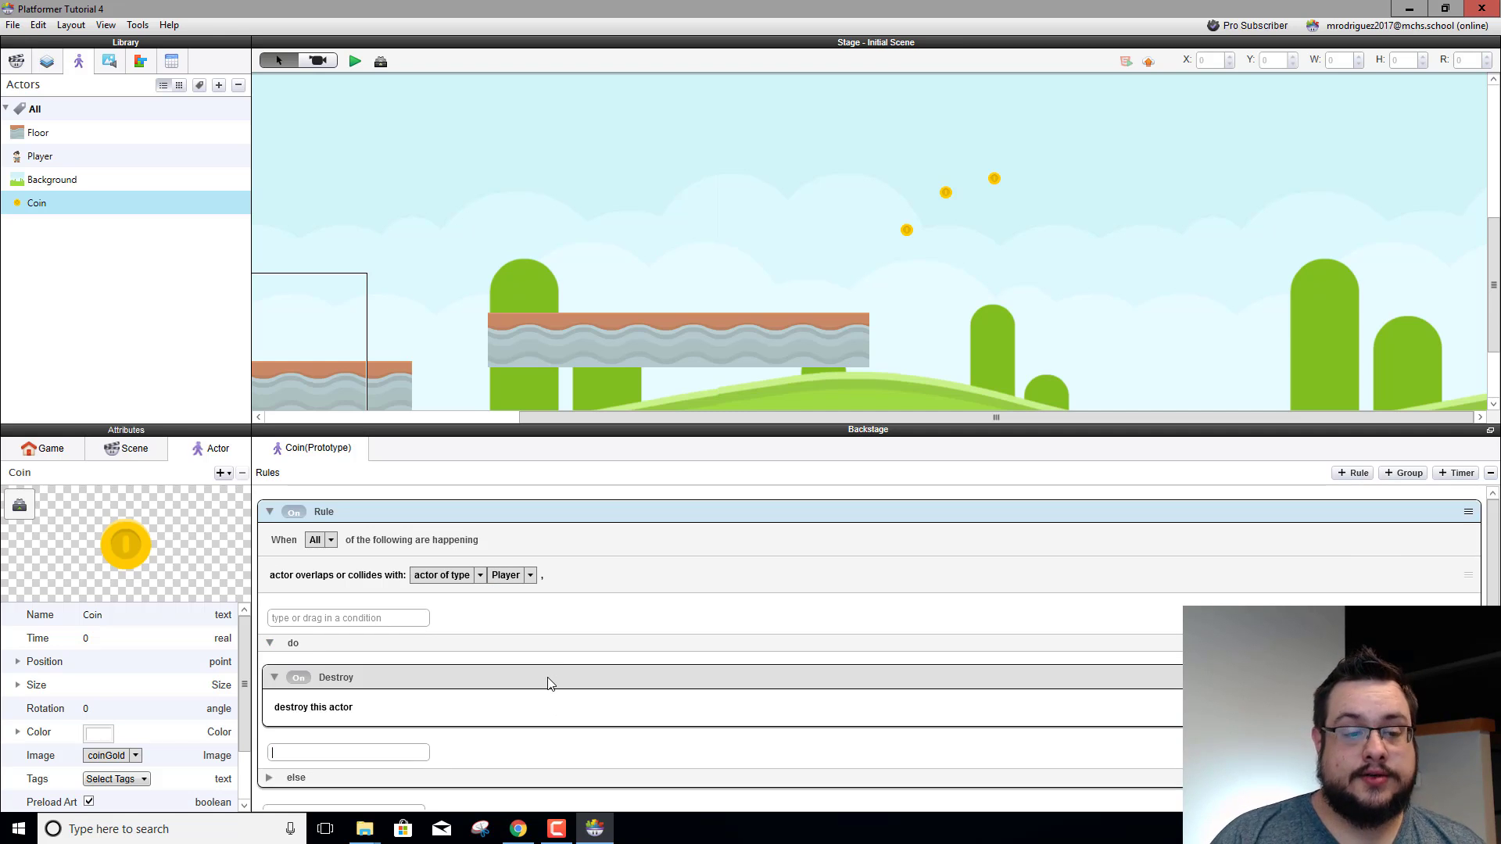
click(356, 62)
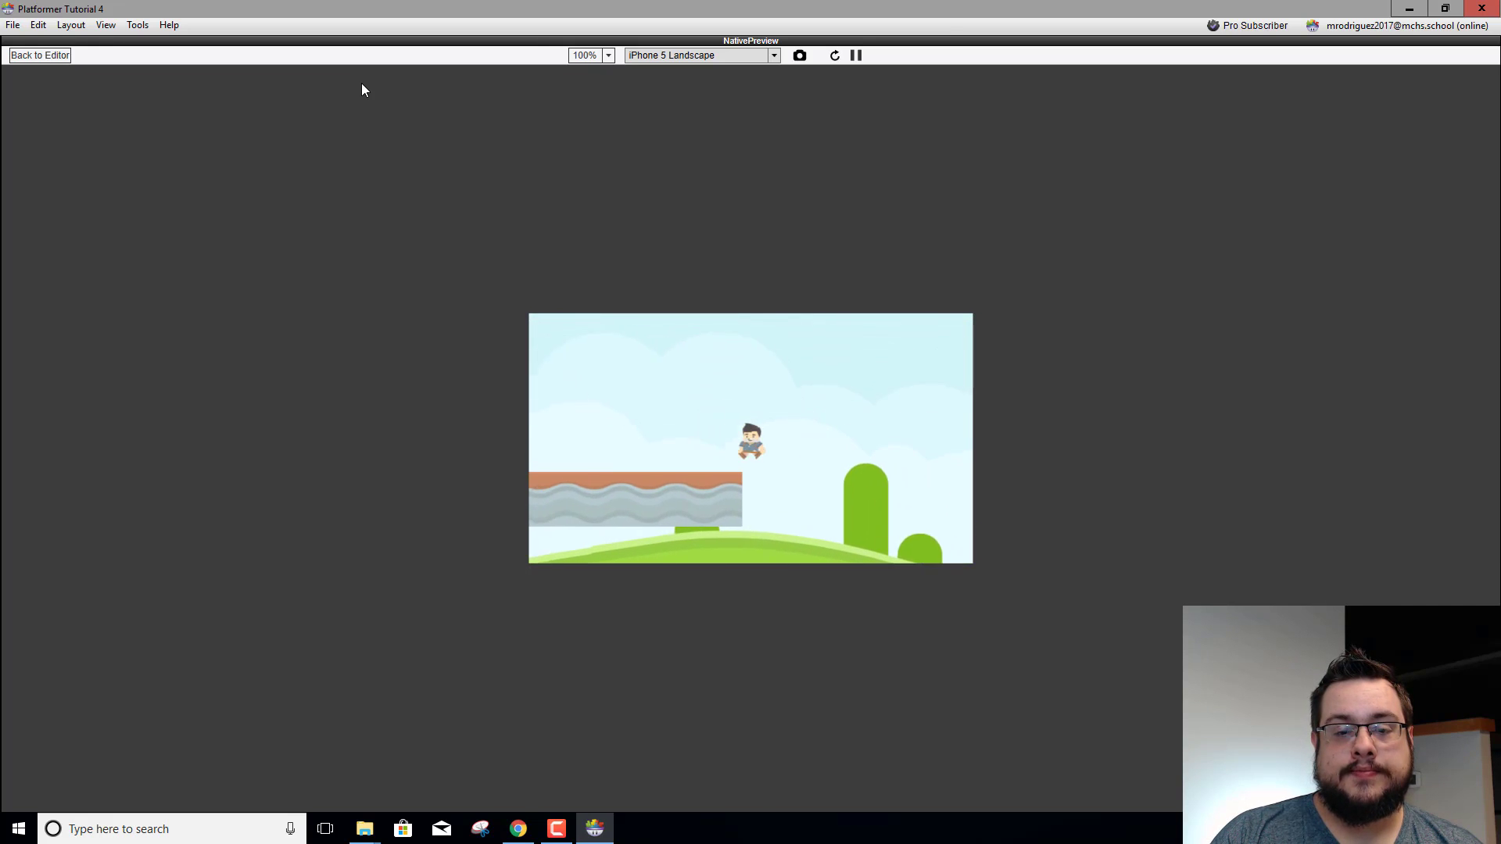
click(36, 54)
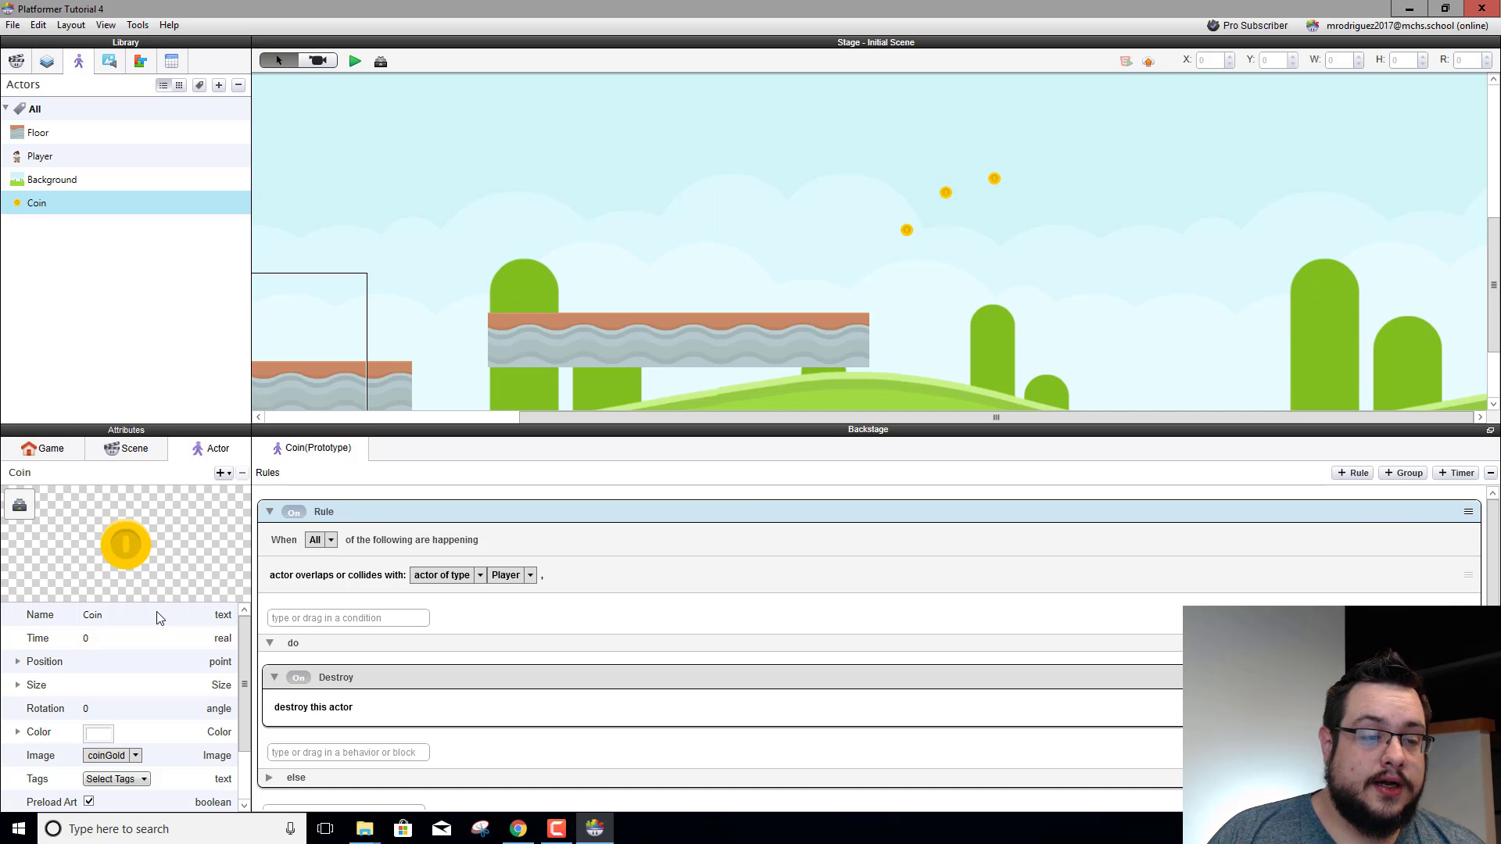
Create an integer game attribute named coins
click(75, 451)
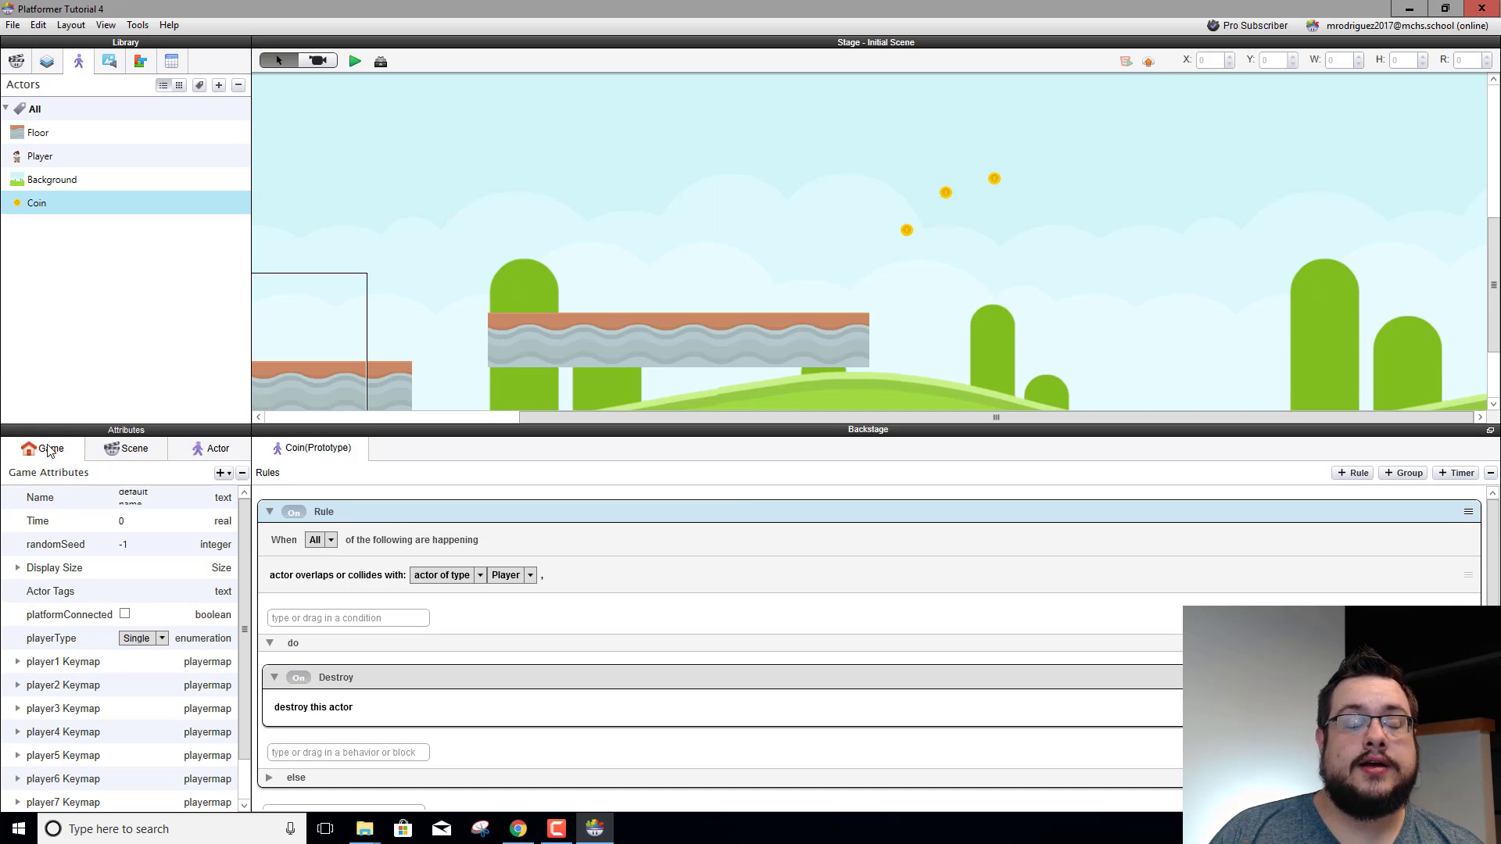
click(39, 157)
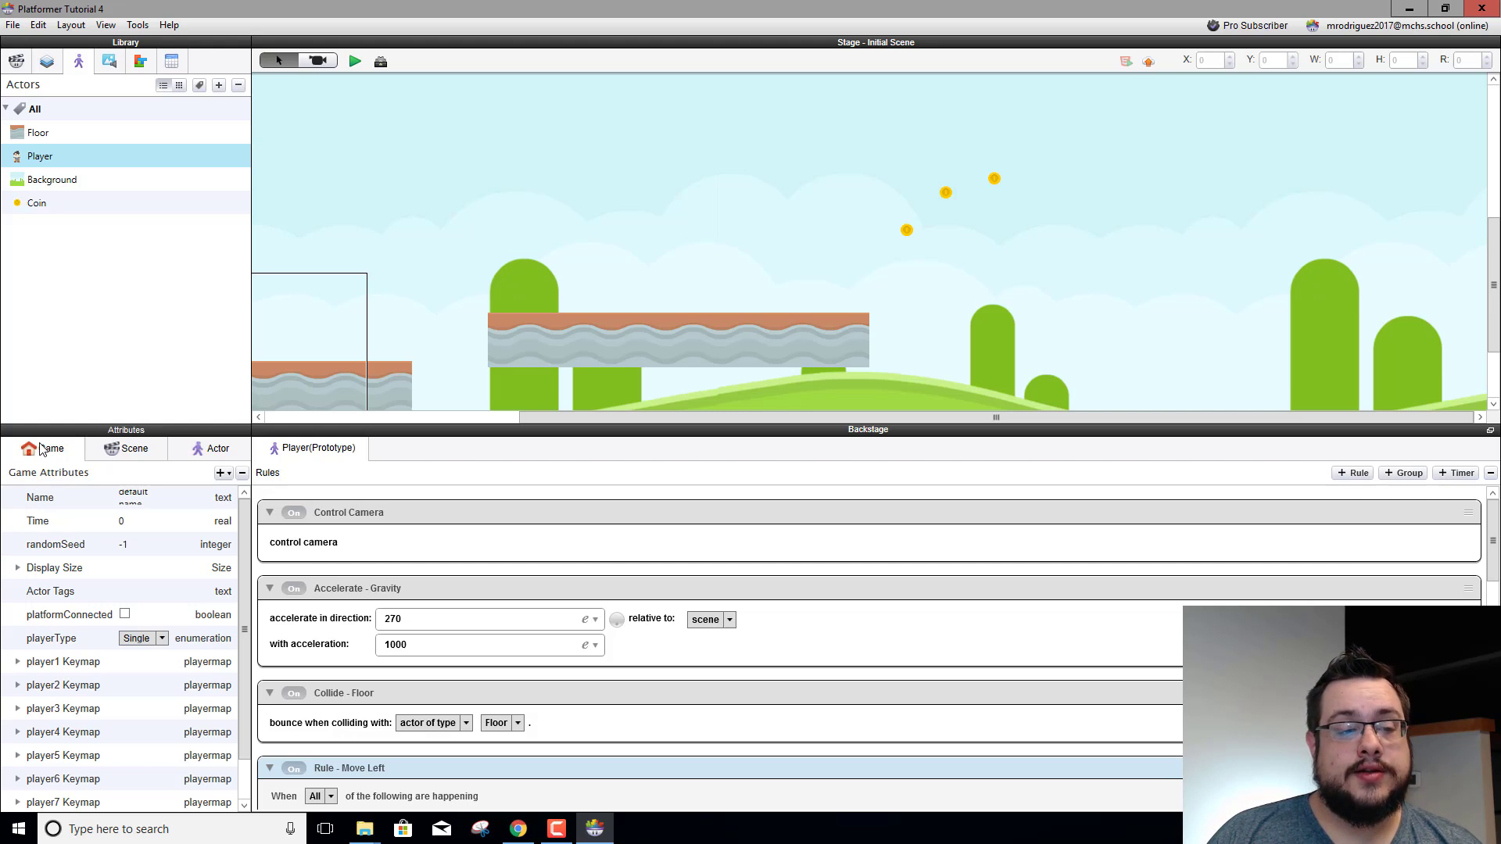
click(224, 473)
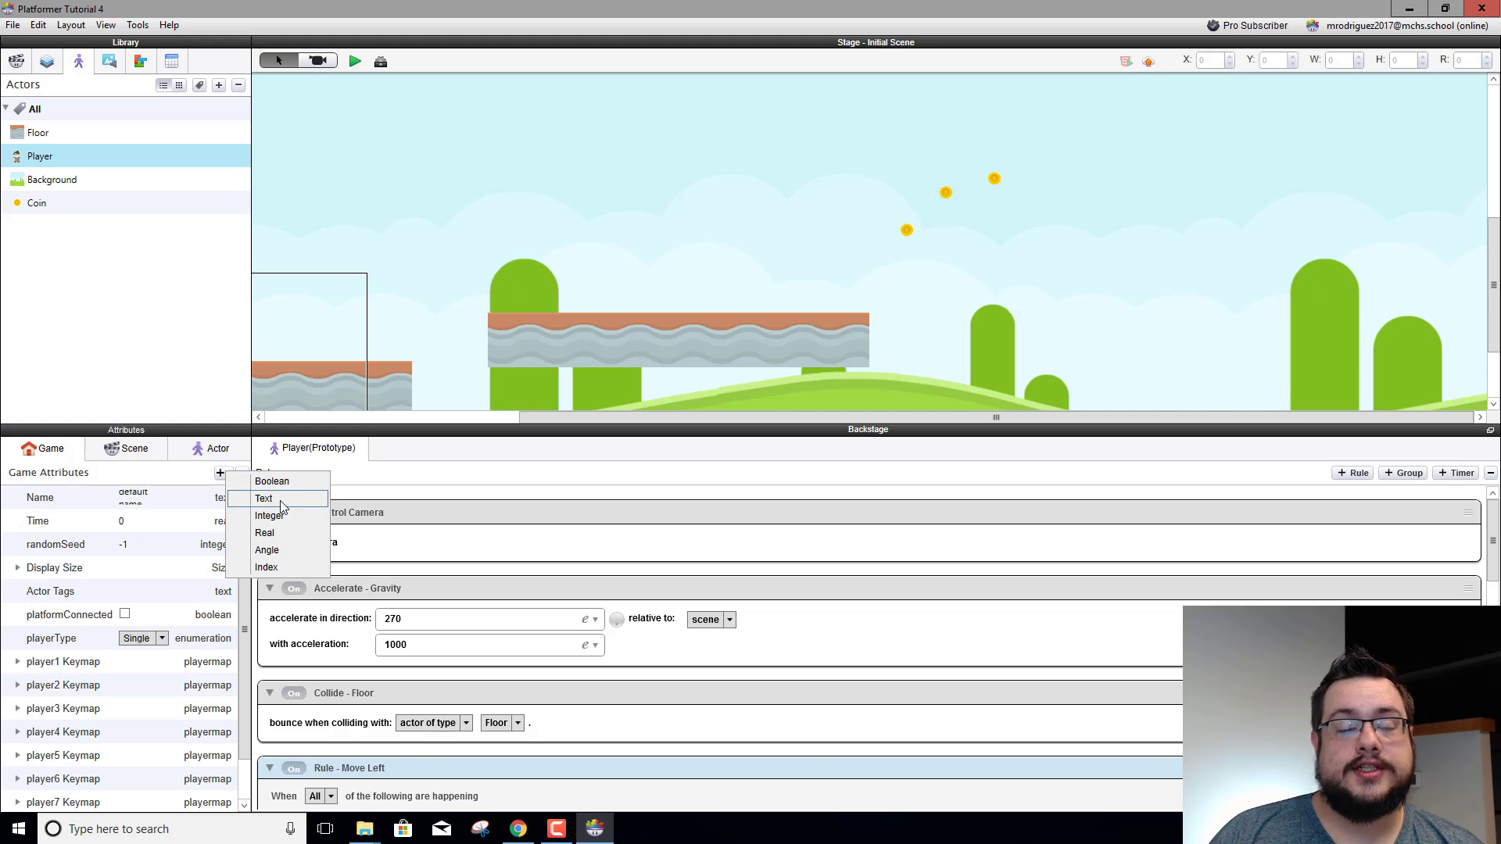
click(267, 522)
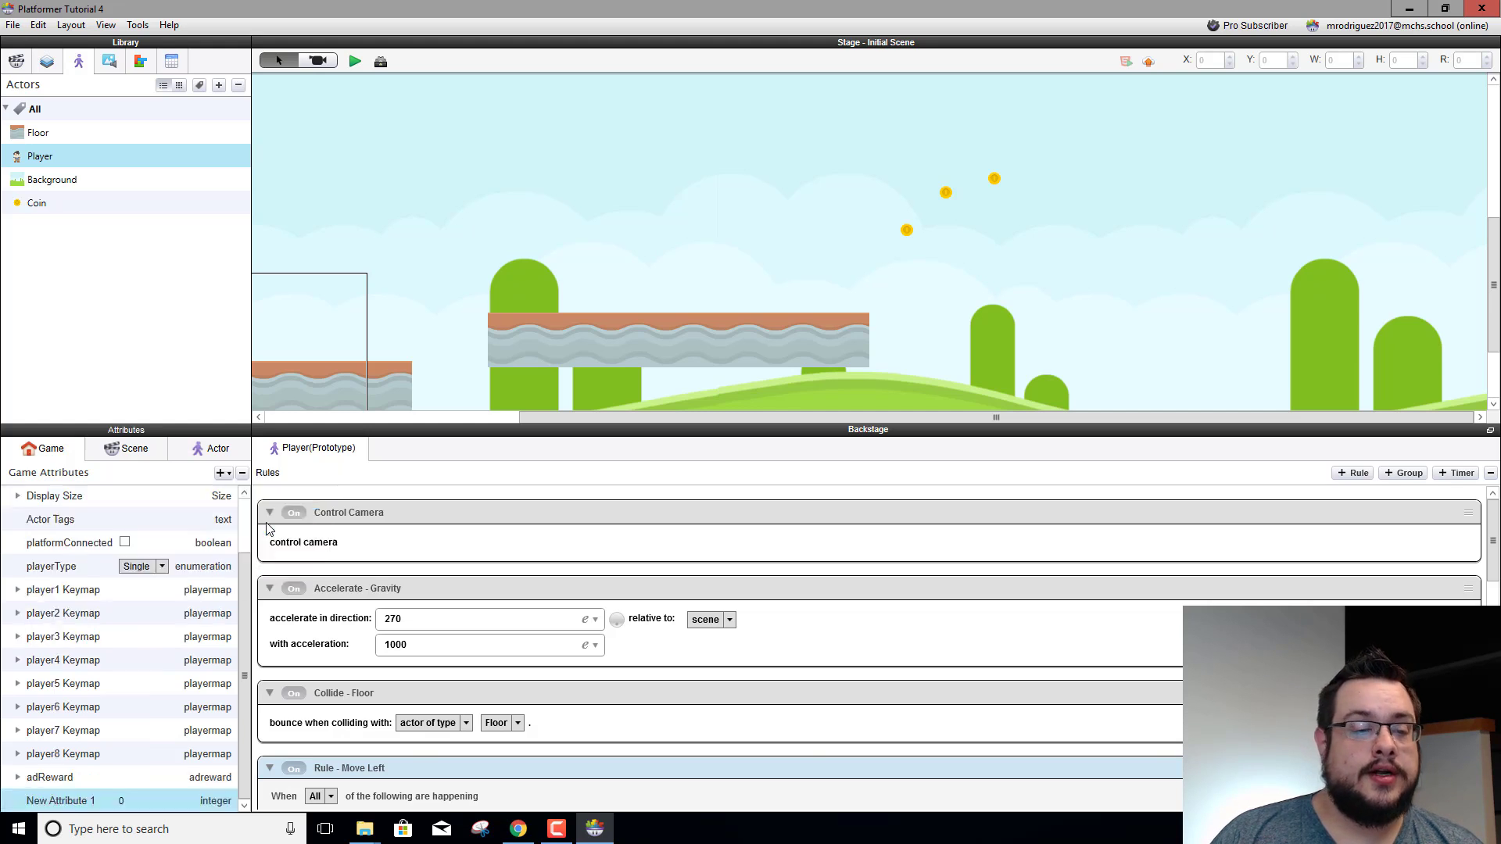
double_click(87, 801)
text(coins)
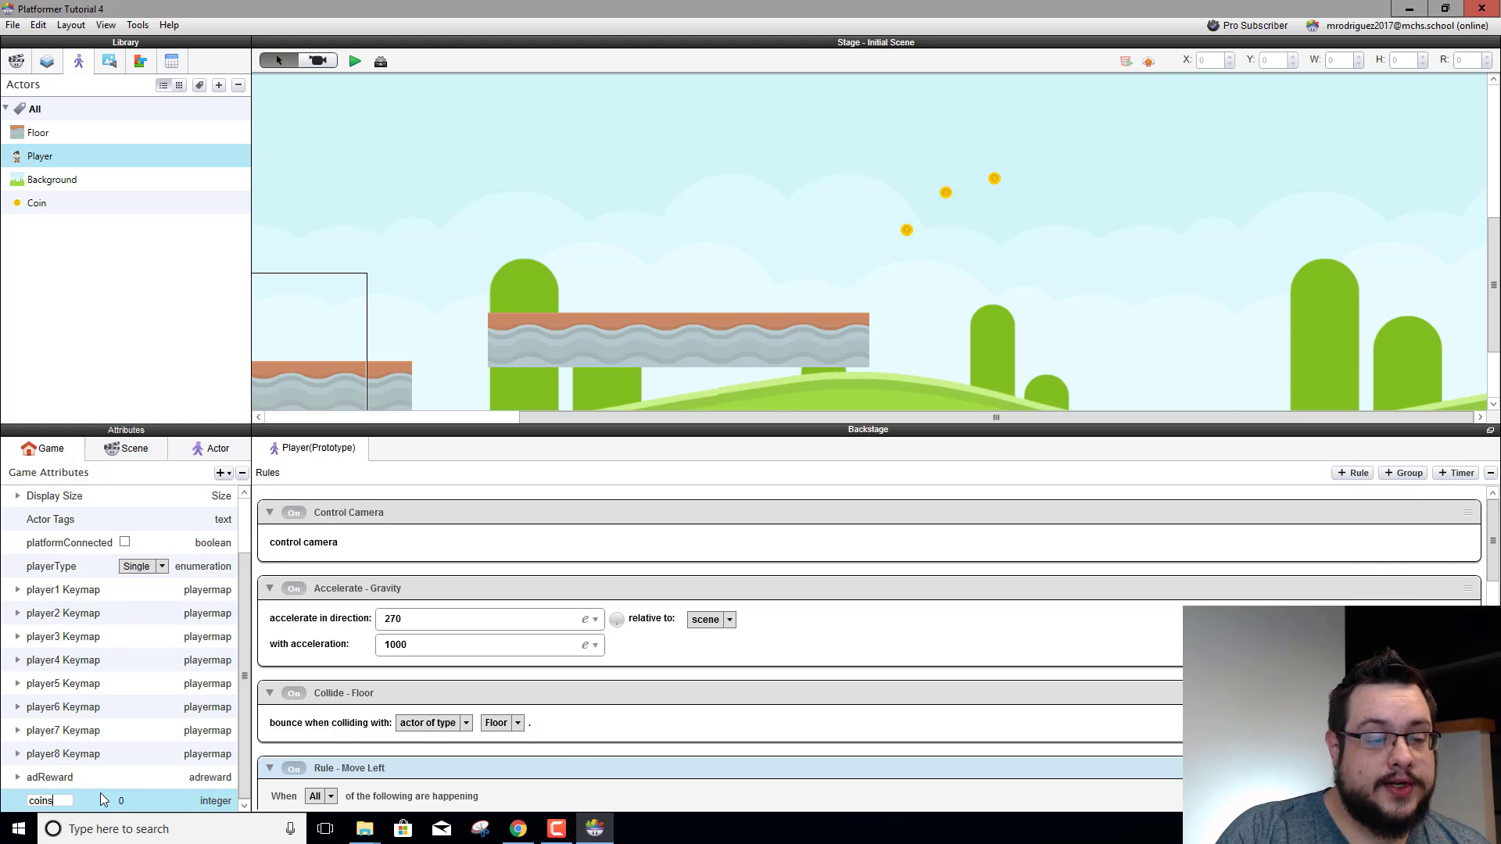
key(Return)
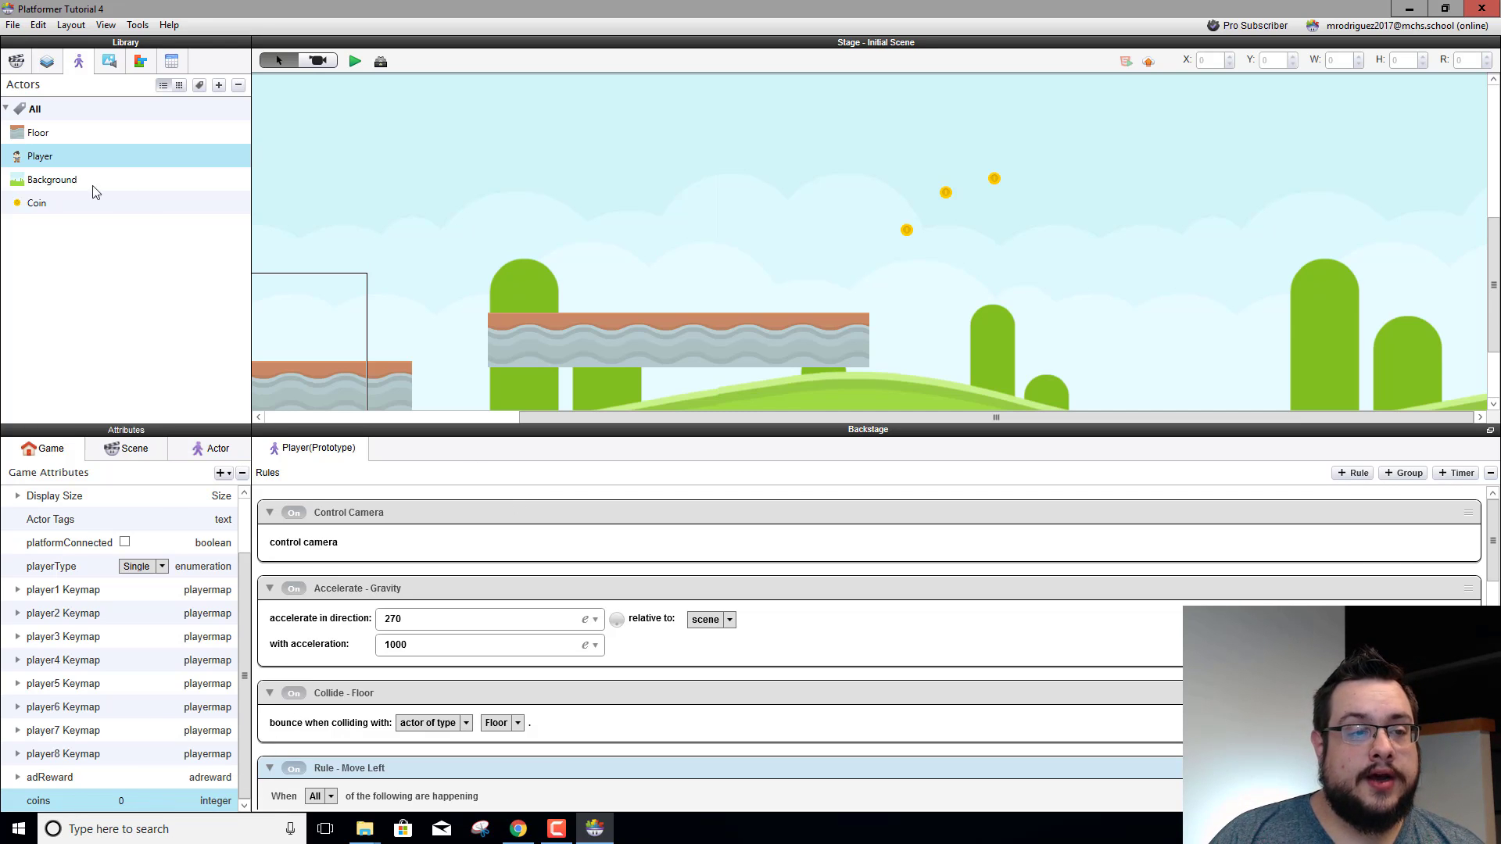
Add a Change Attribute behavior to the Coin actor's collision rule and place it above Destroy
click(47, 208)
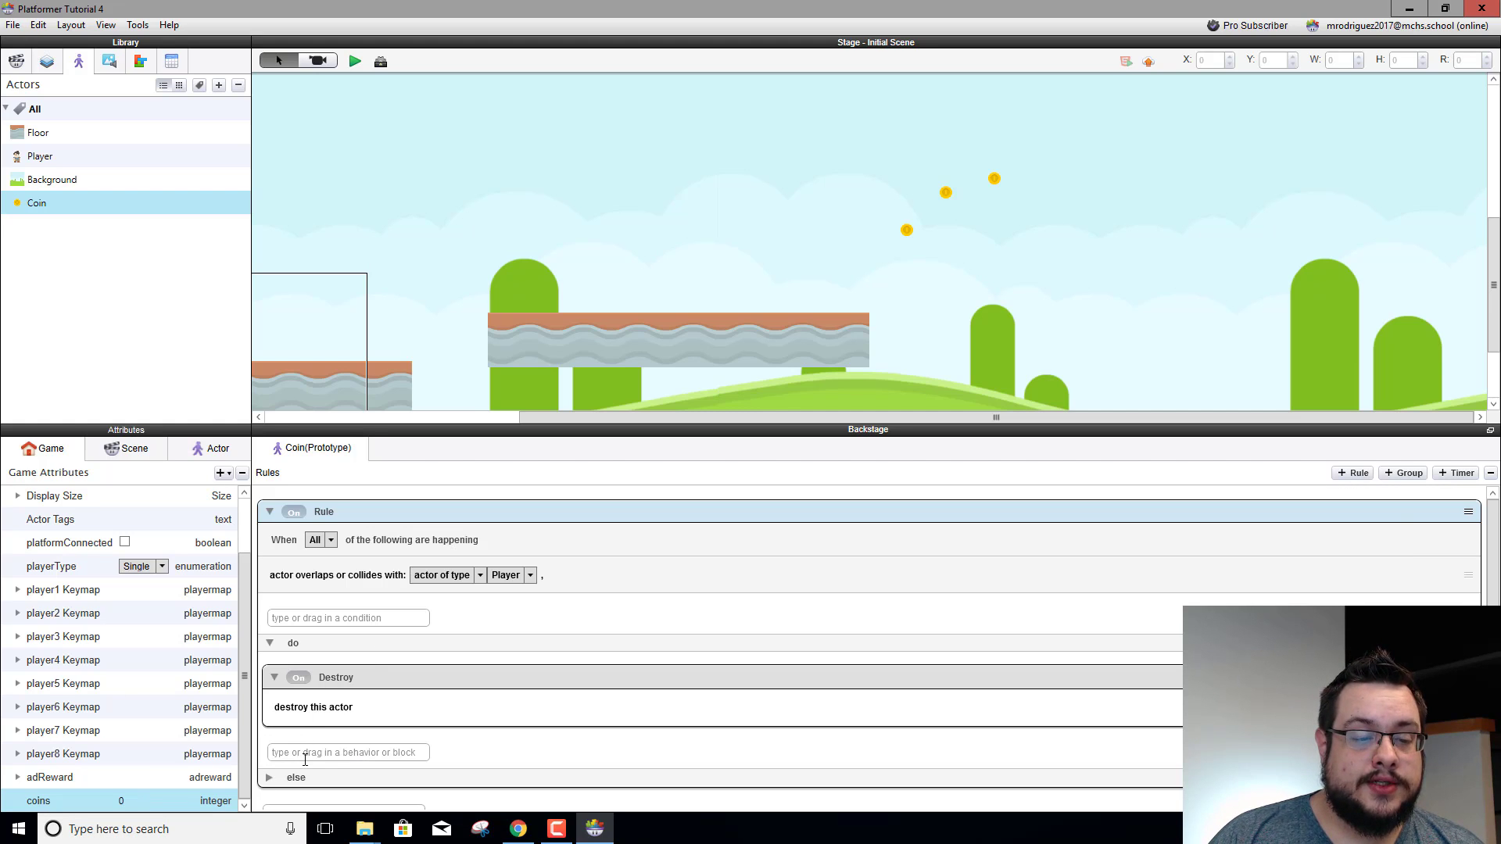
click(299, 755)
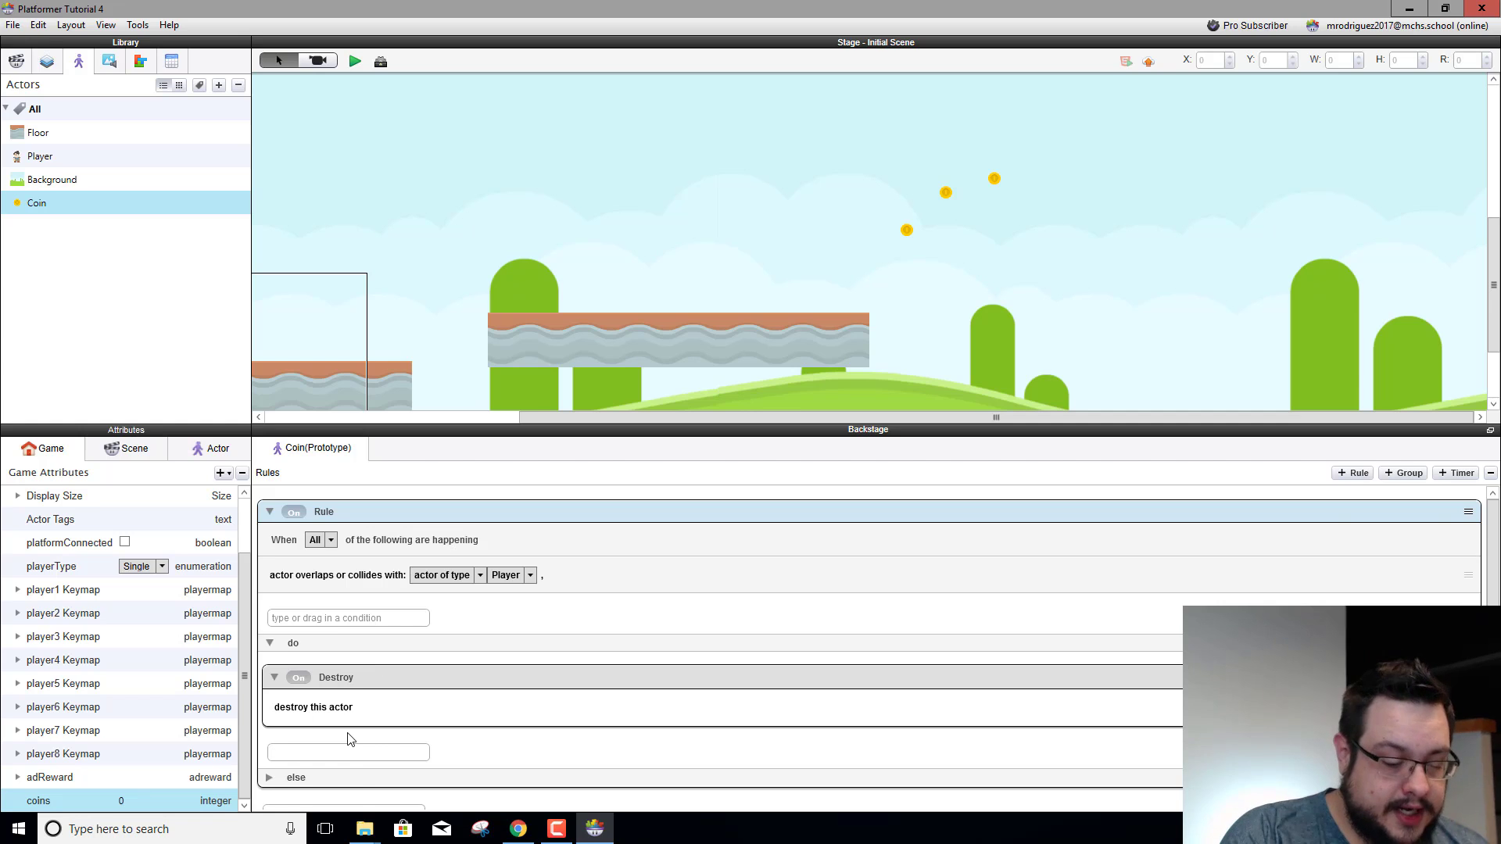
text(change)
key(Return)
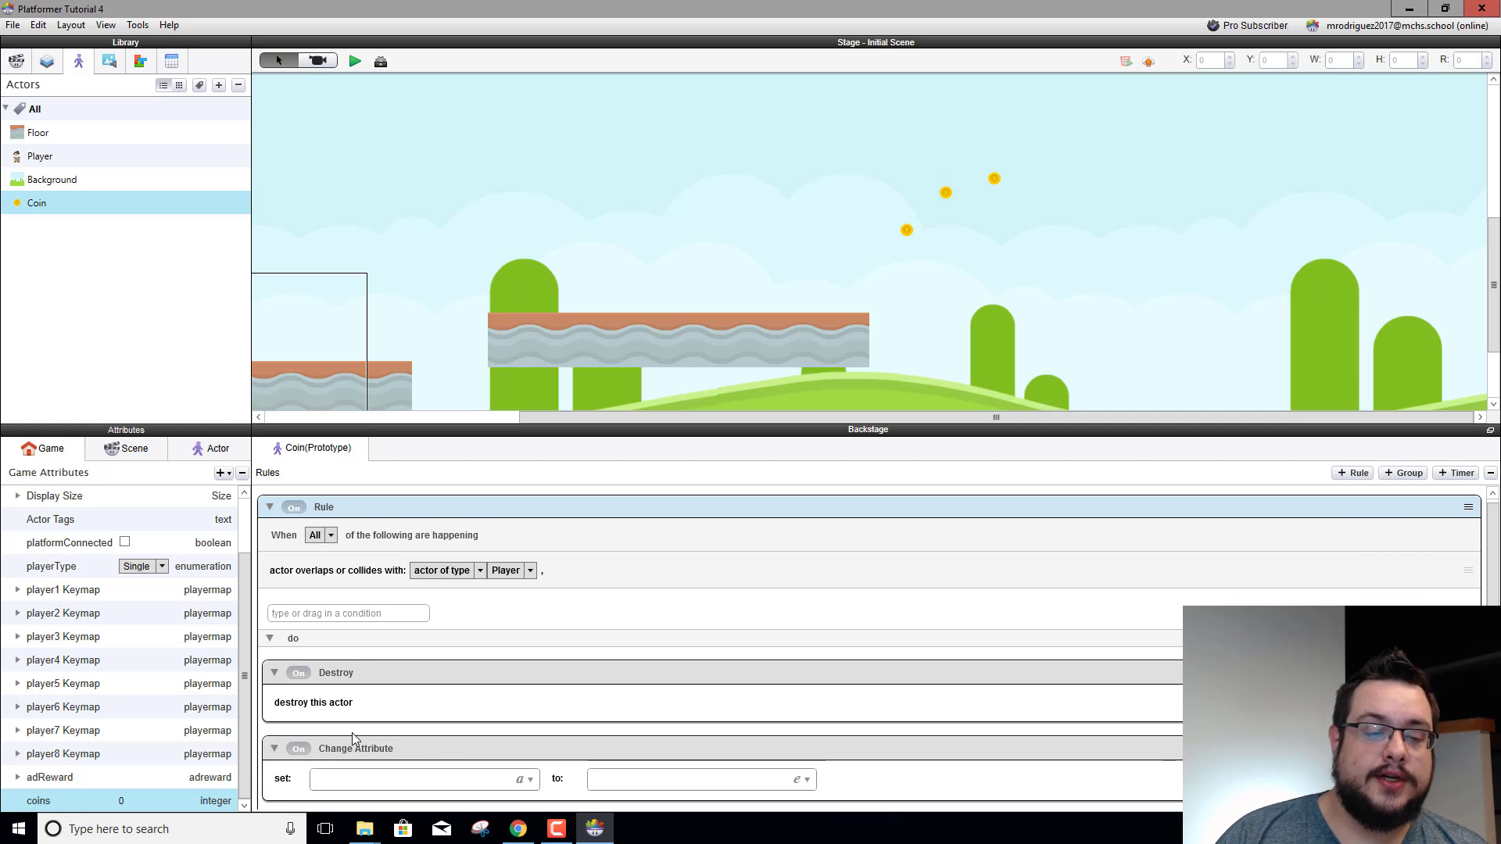
click(440, 749)
drag(421, 752, 349, 645)
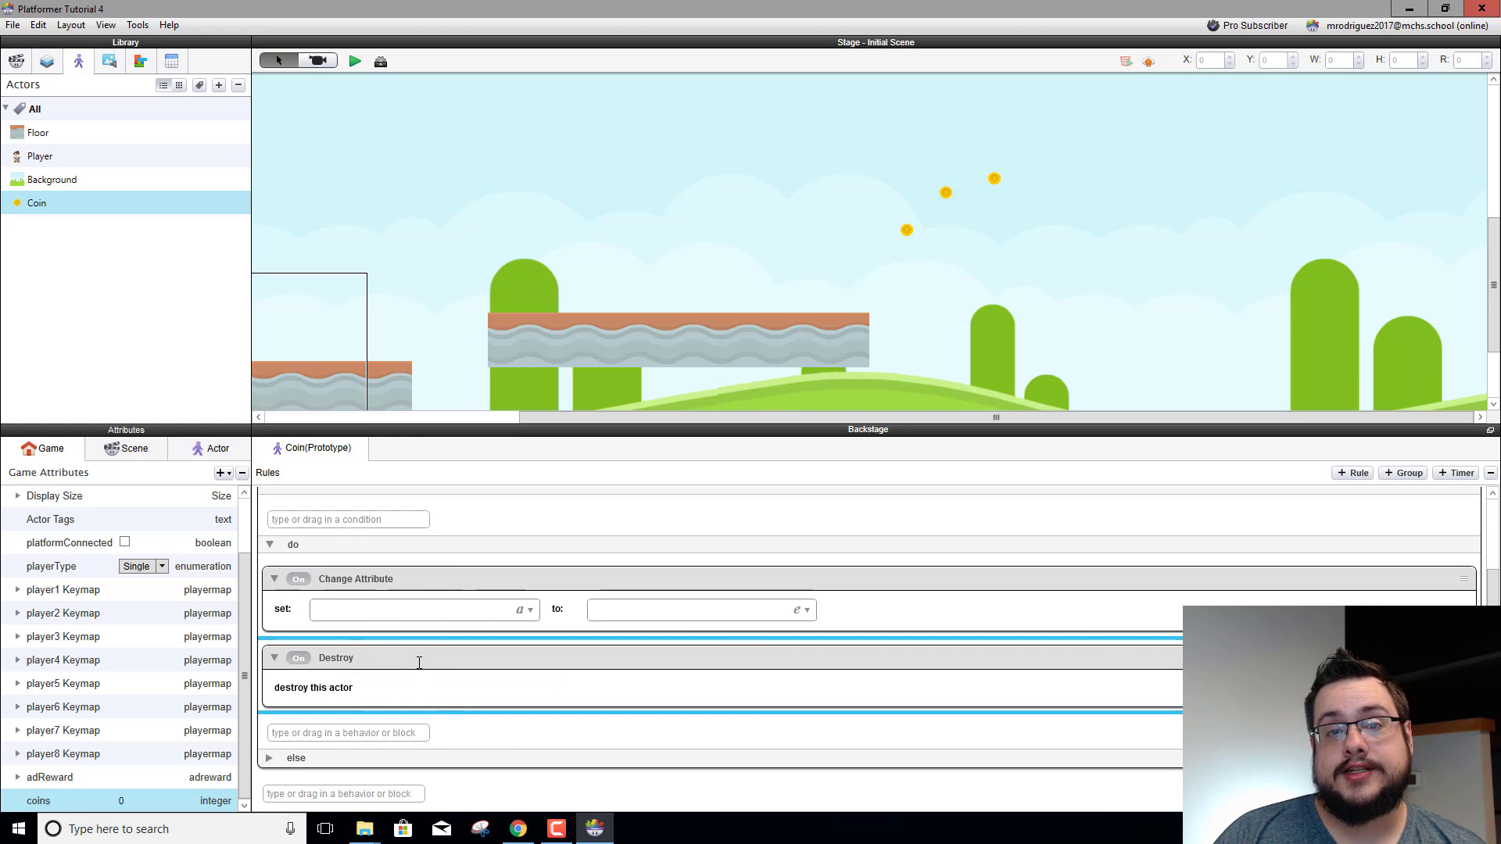
Choose game.coins as the attribute that the Change Attribute behavior sets
click(530, 610)
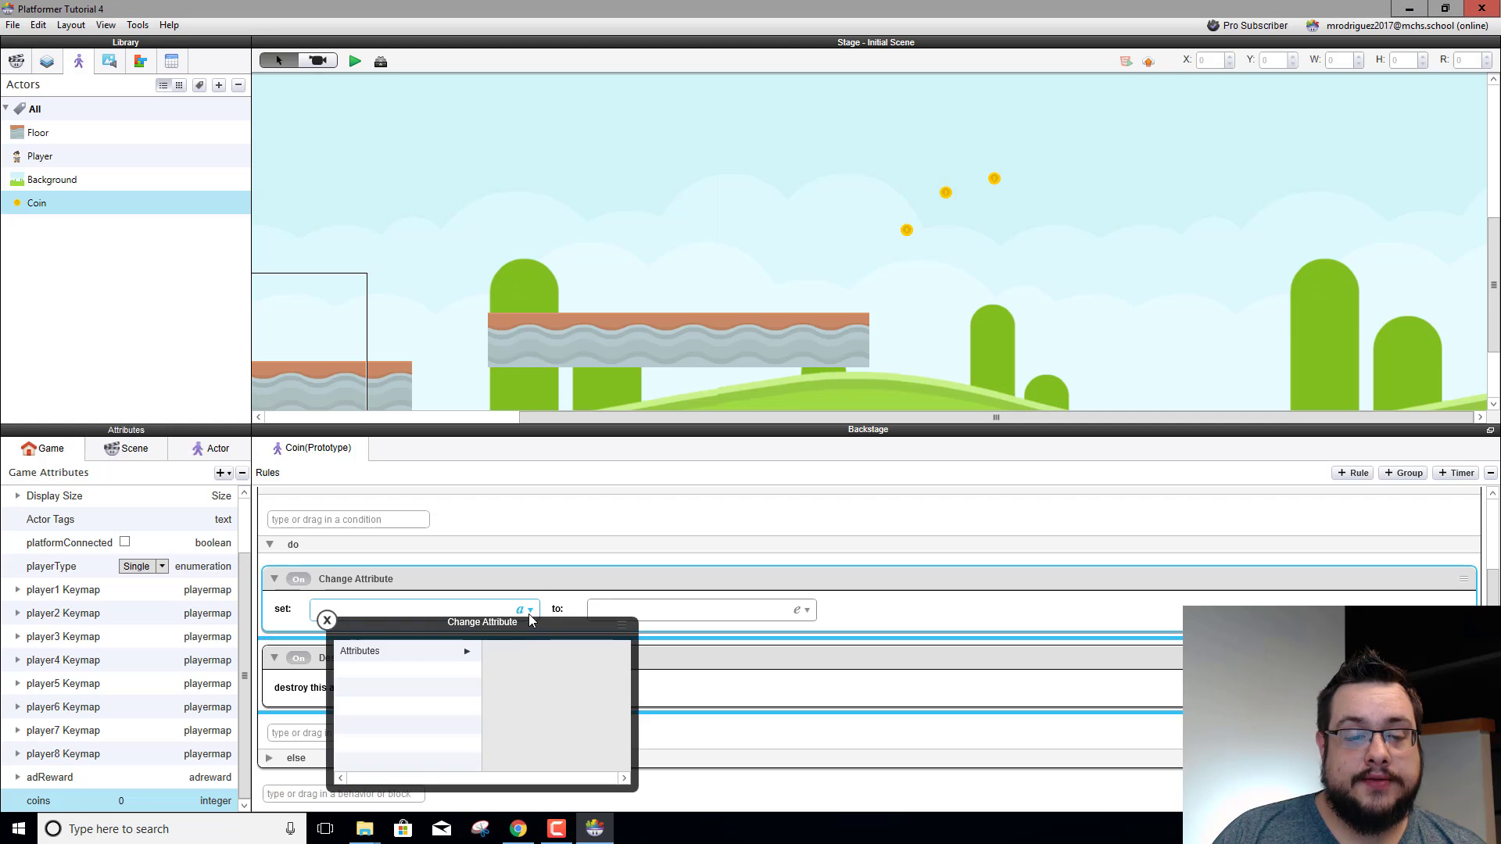
click(428, 659)
click(501, 655)
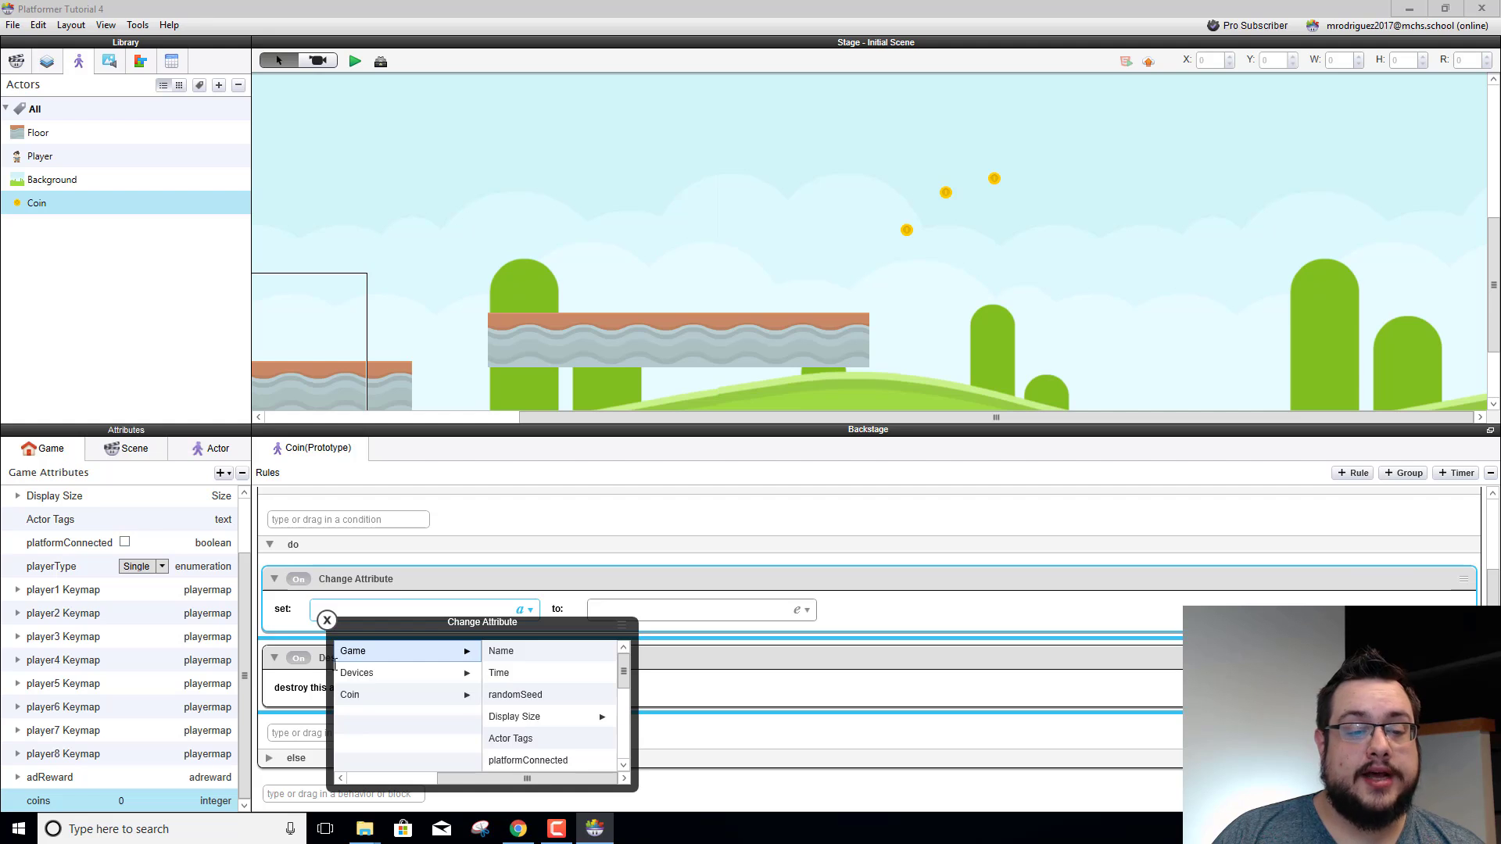
scroll(576, 713, down, 5)
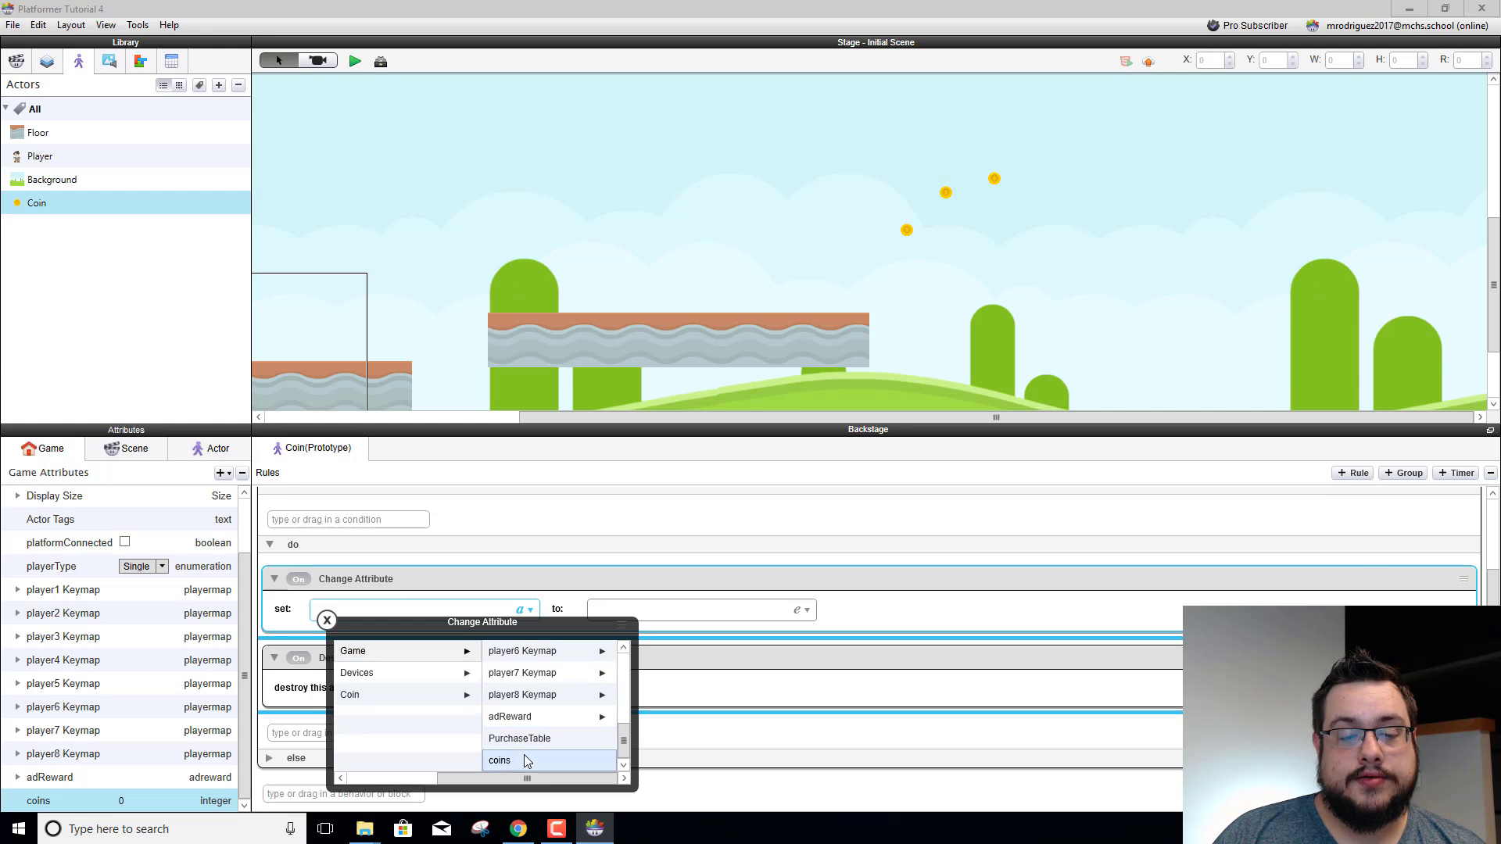
click(520, 760)
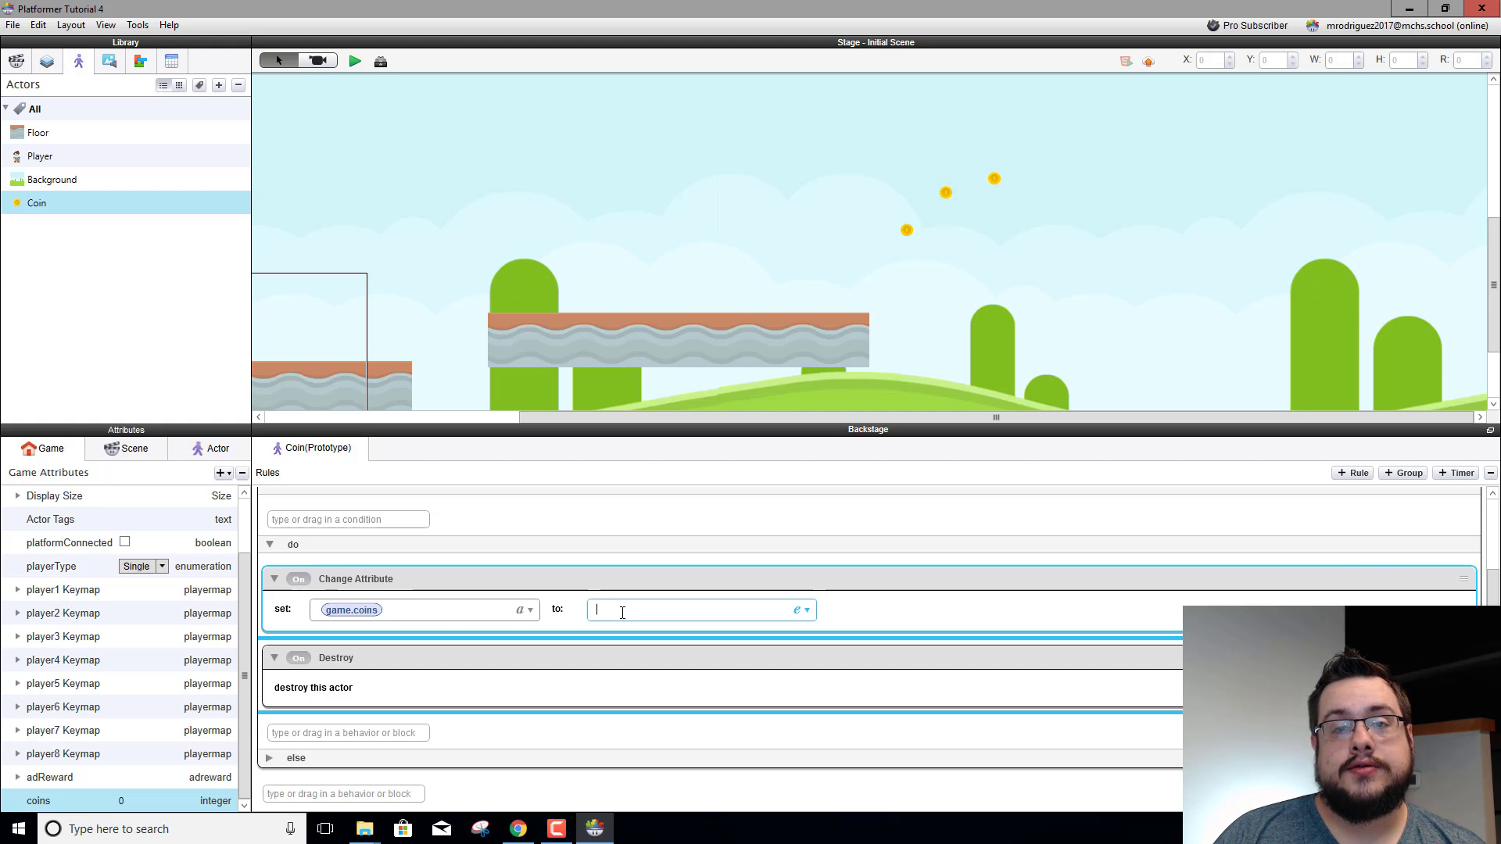
Set the Change Attribute behavior's new value to the expression game.coins+1
text(1)
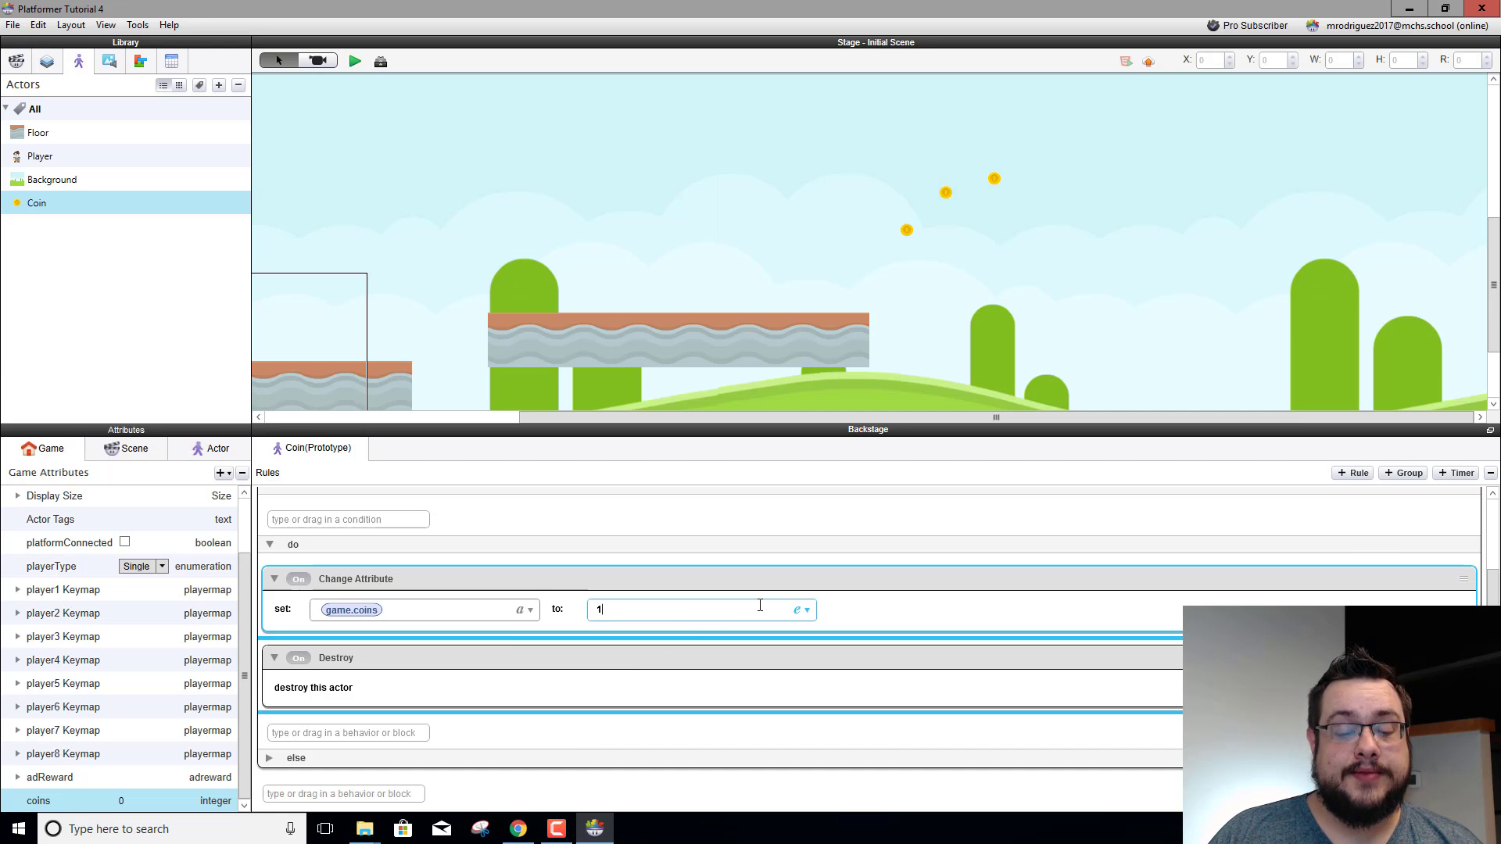
click(799, 610)
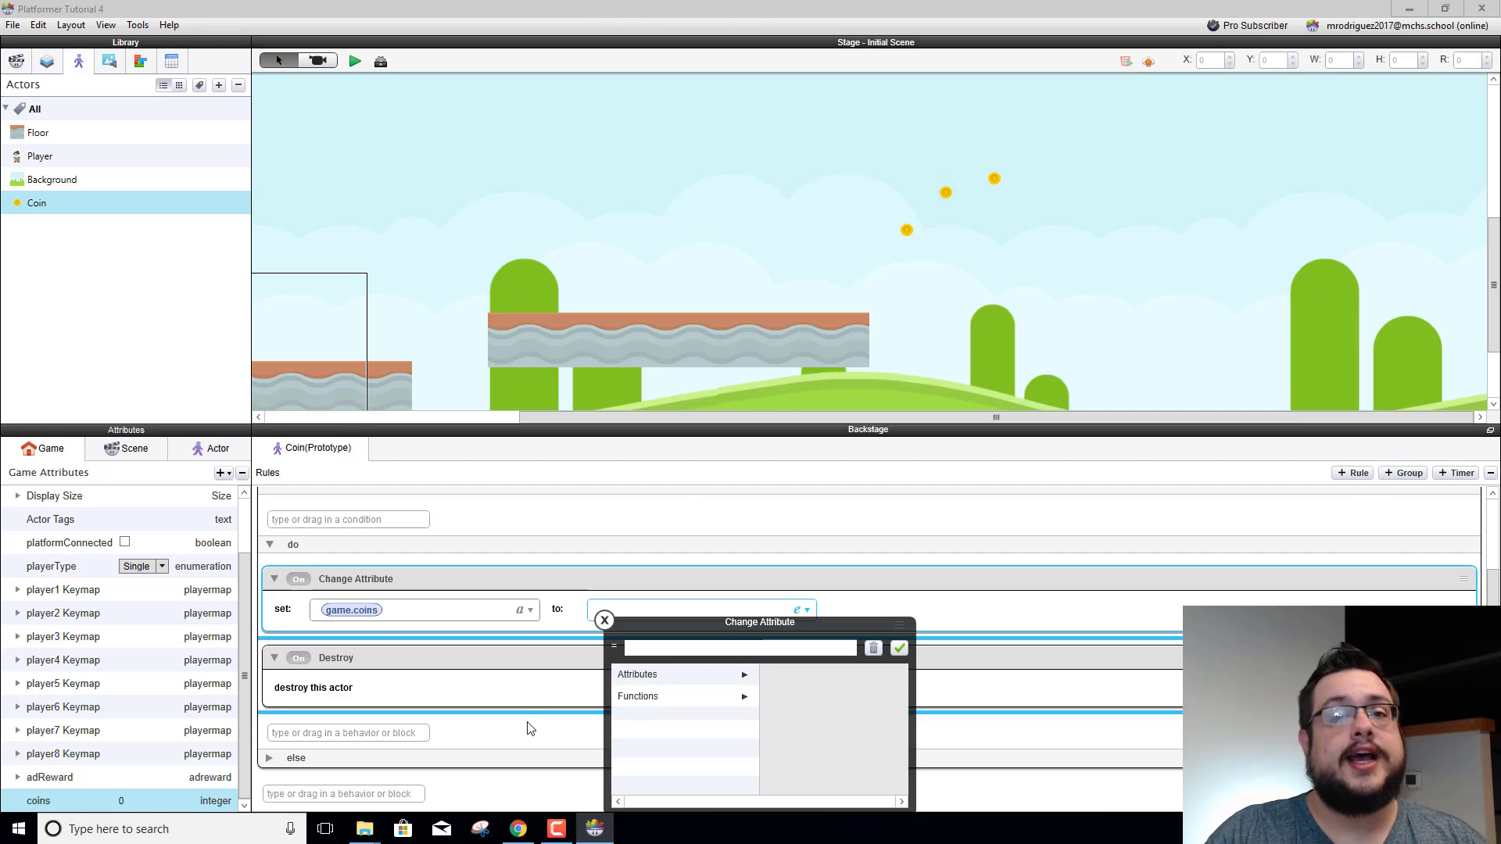
click(691, 672)
click(770, 677)
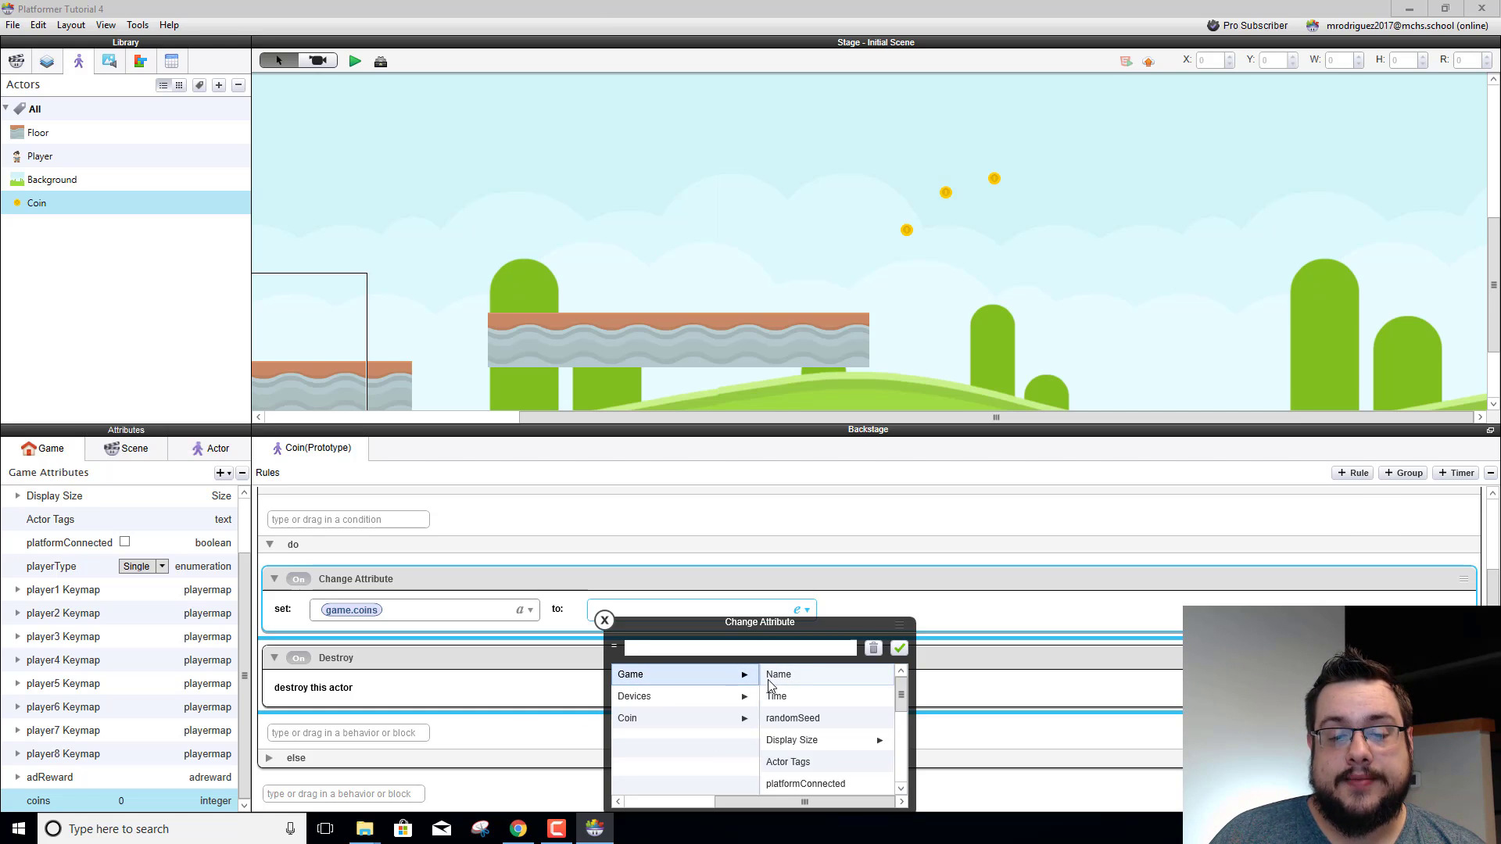
scroll(774, 711, down, 4)
click(796, 785)
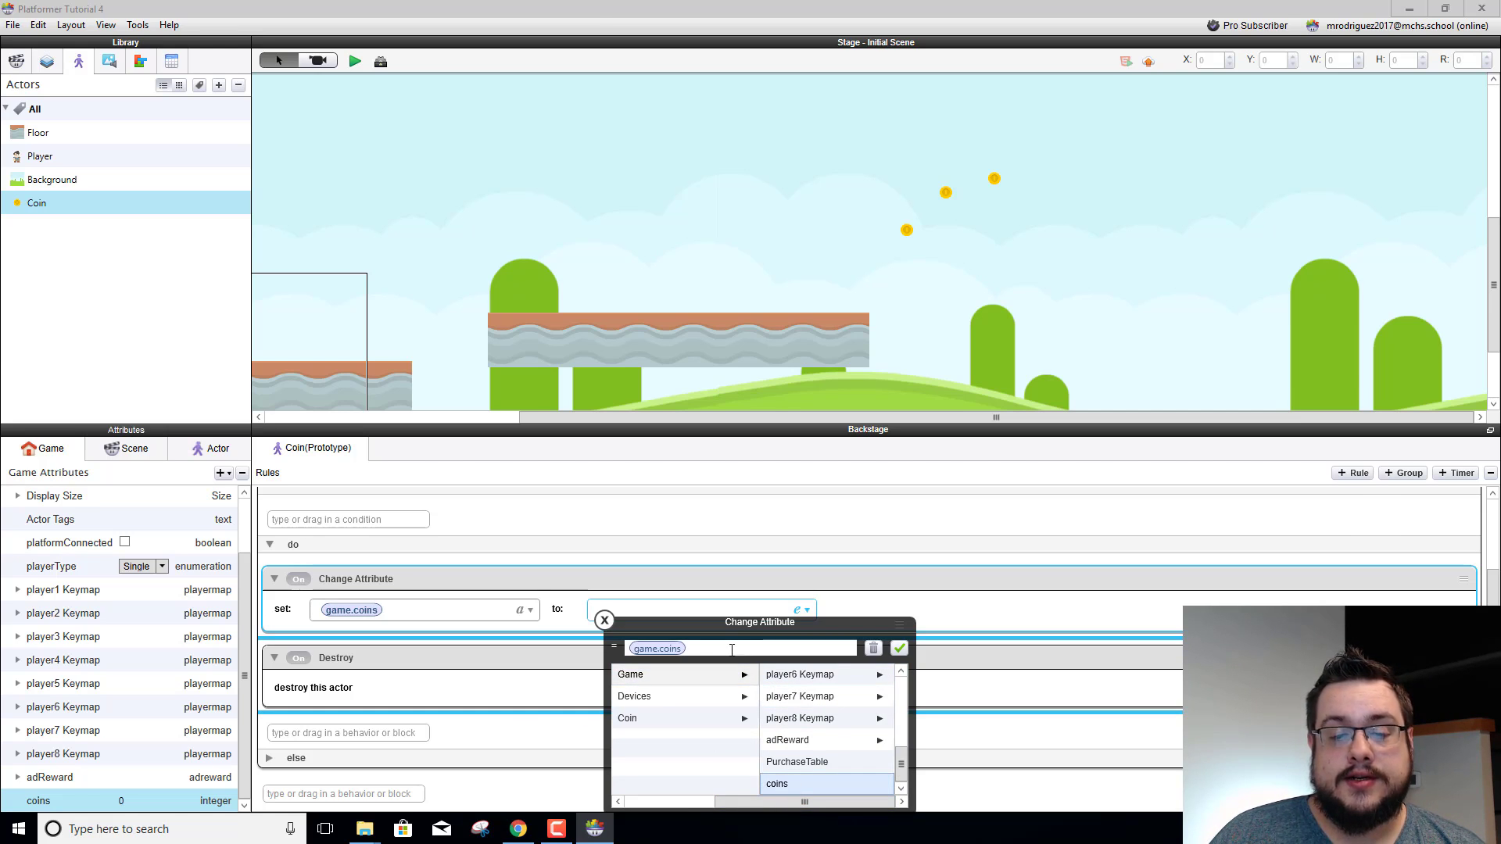
text(+1)
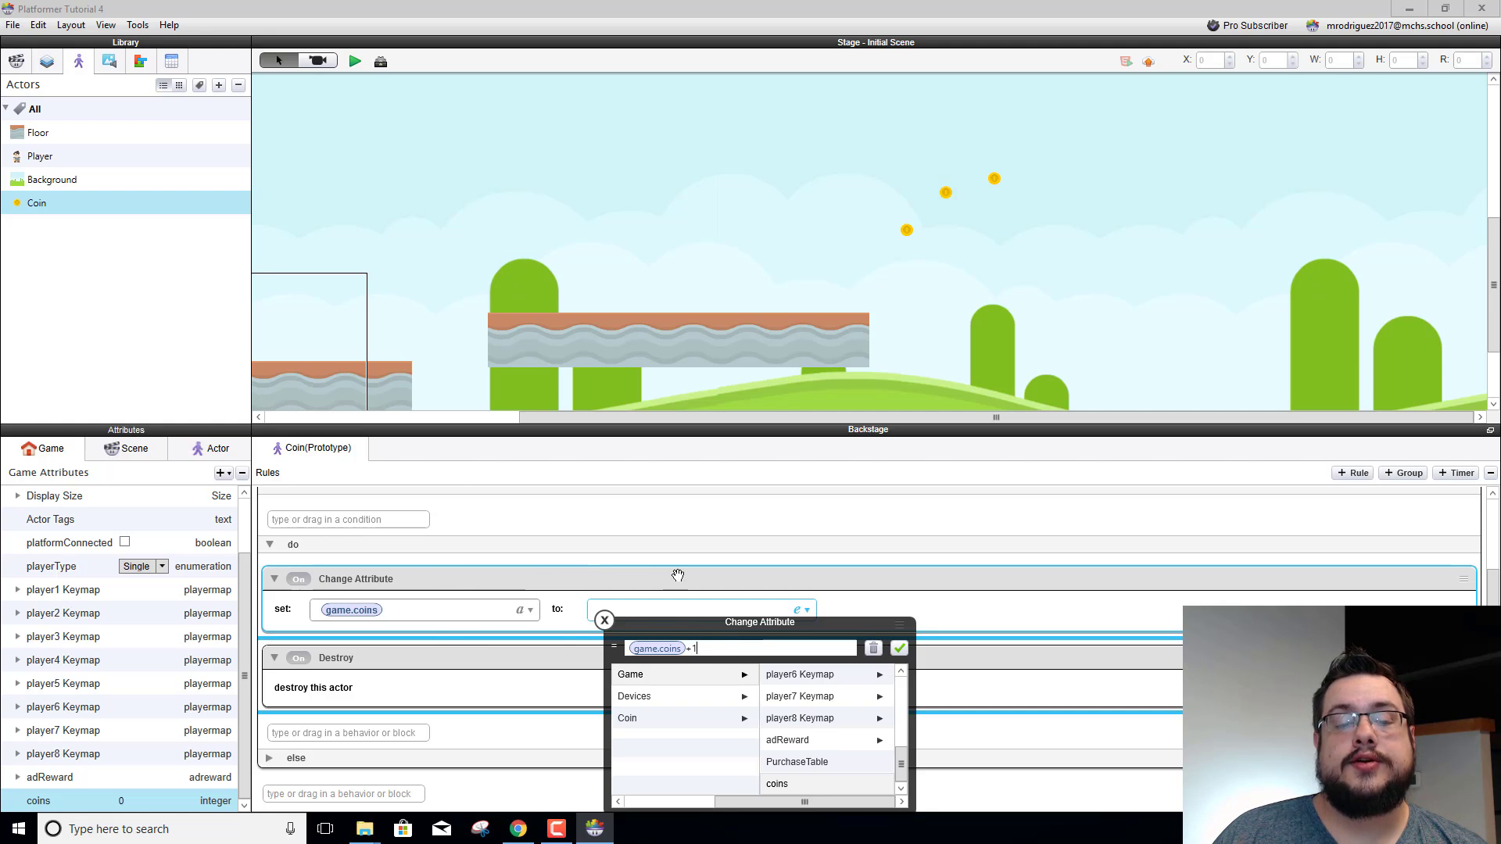
click(899, 649)
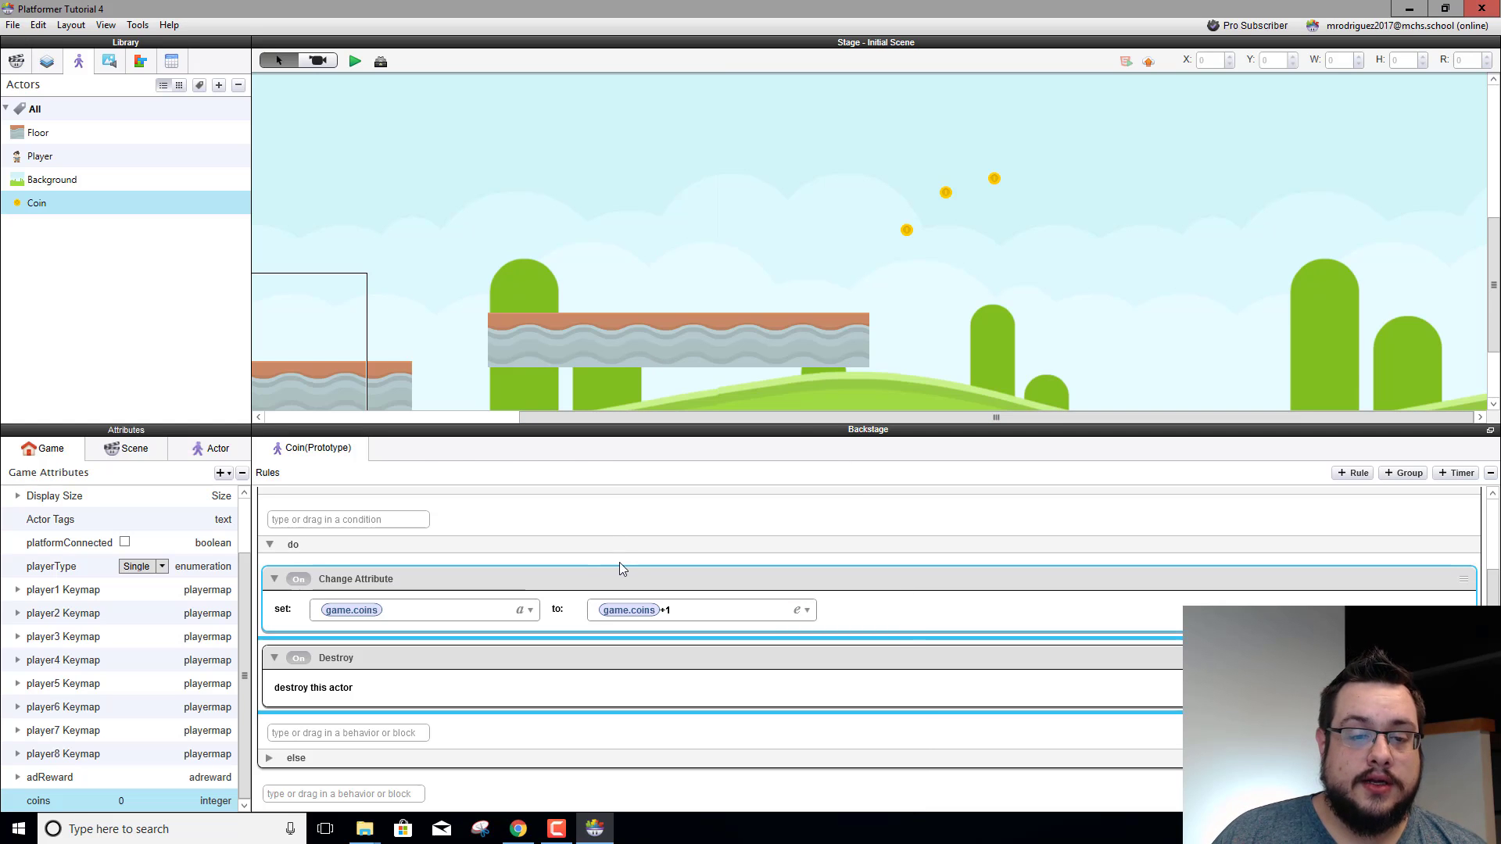
Preview the game, jump the player through the three coins to test collecting them, and return to the editor
click(356, 62)
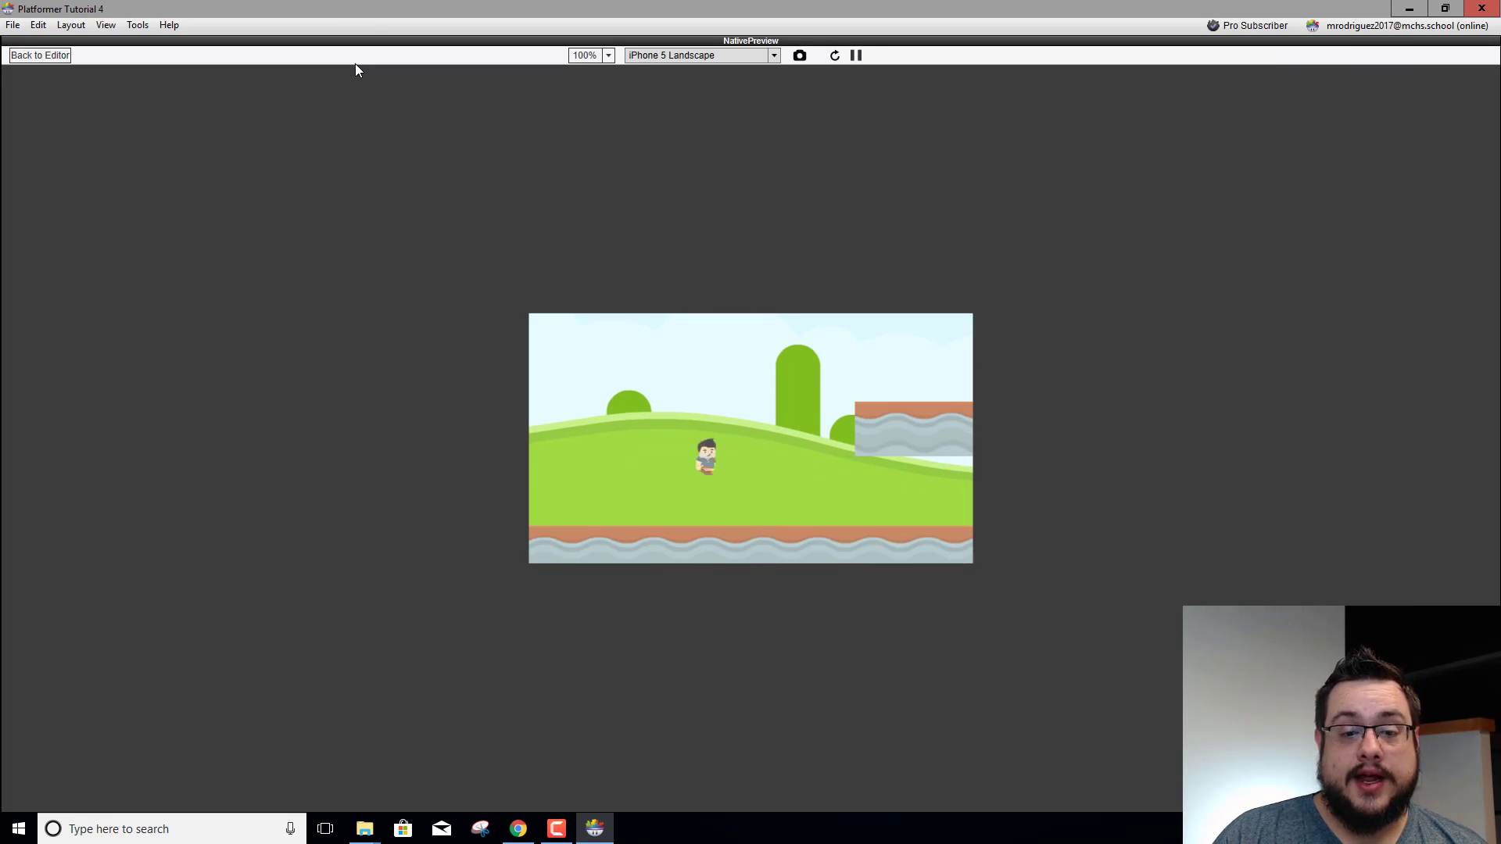
key(Up)
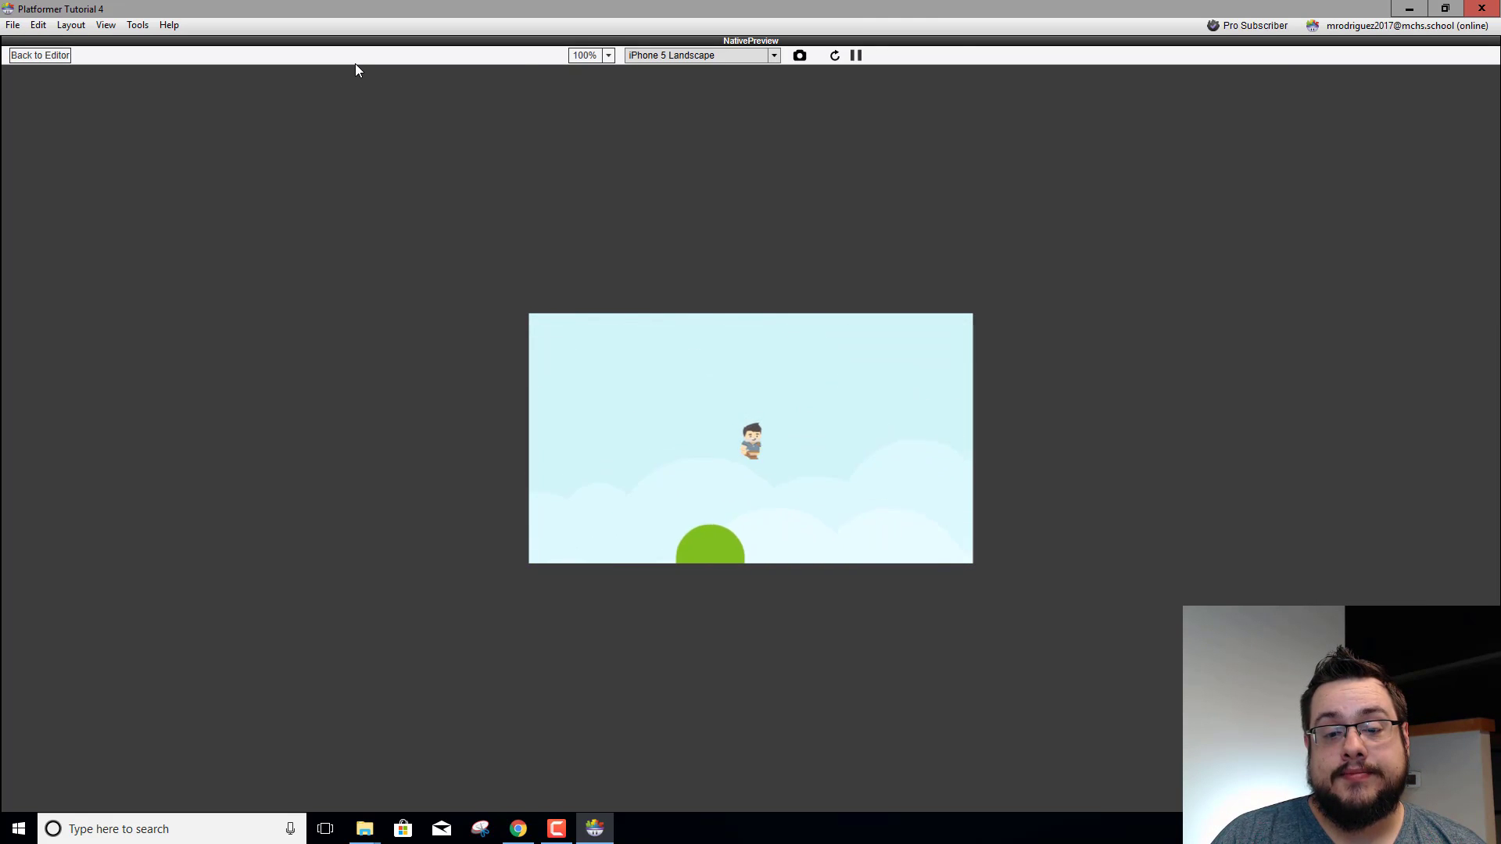
key(Right)
key(Up)
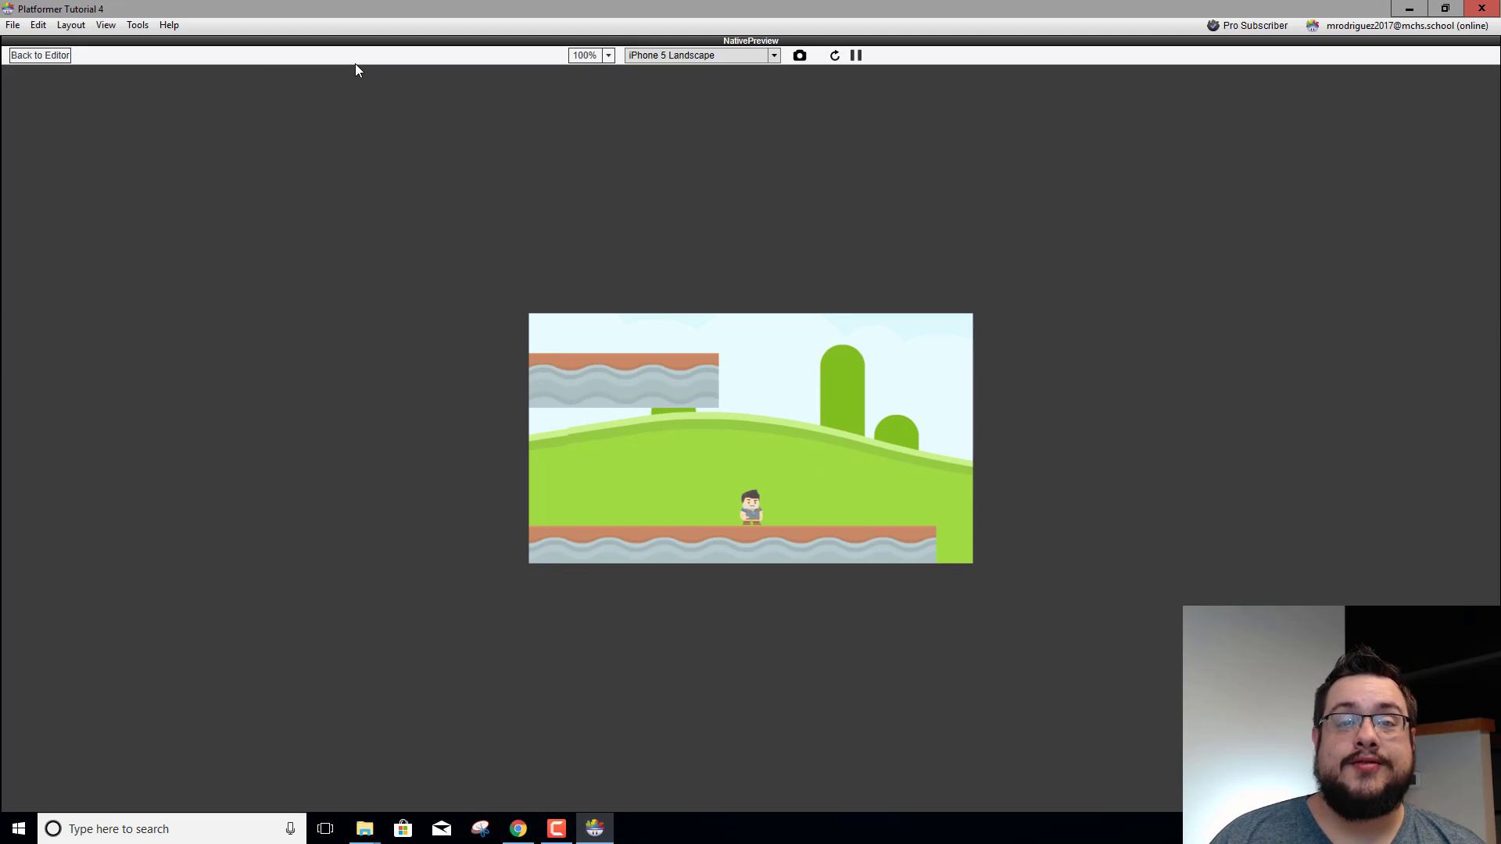
click(61, 53)
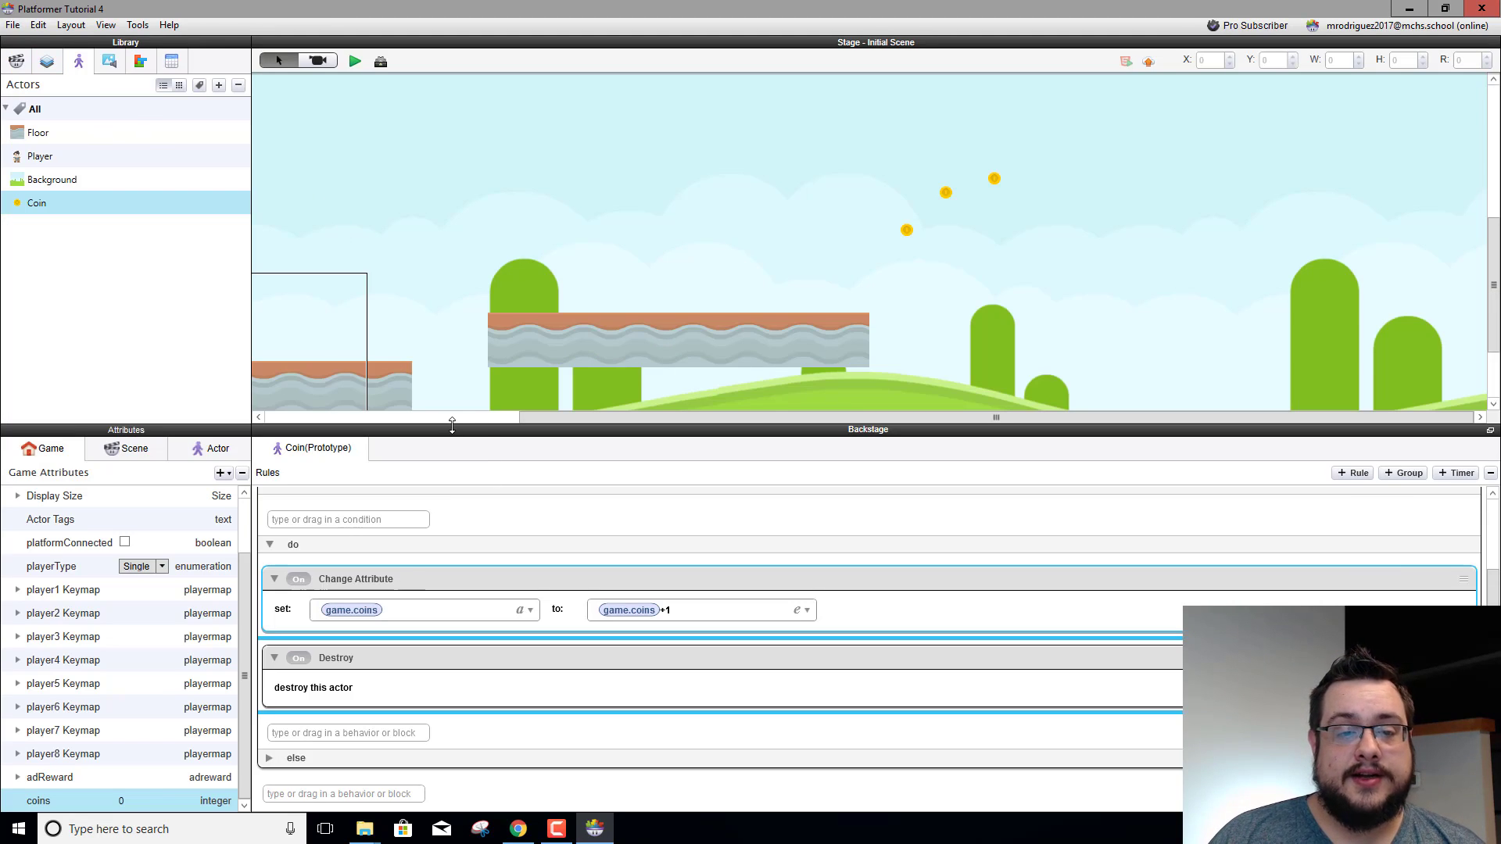
Create a new actor named CoinCounter
click(486, 417)
scroll(493, 358, down, 3)
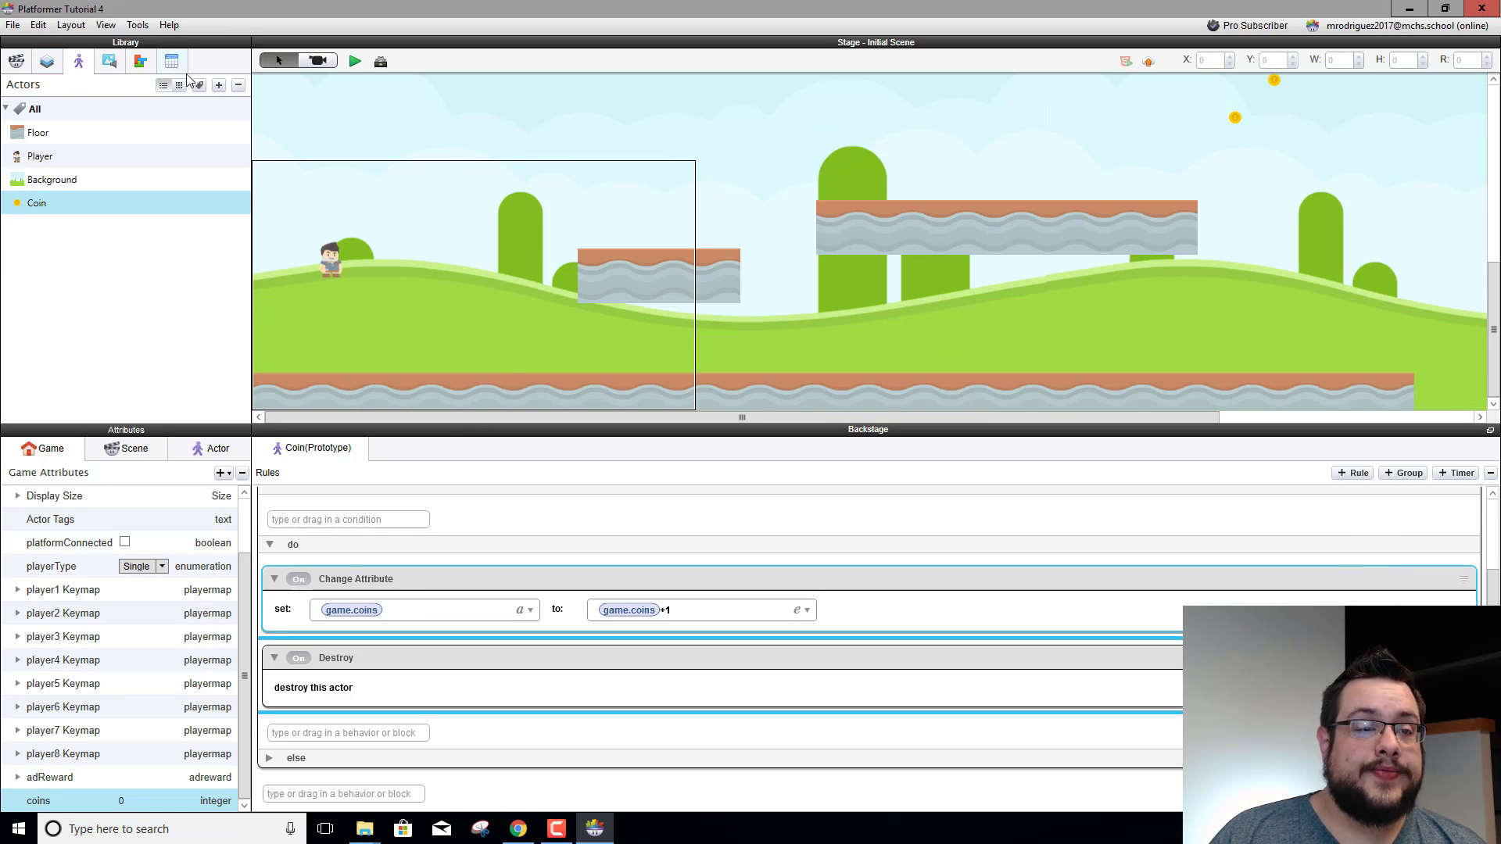
click(219, 87)
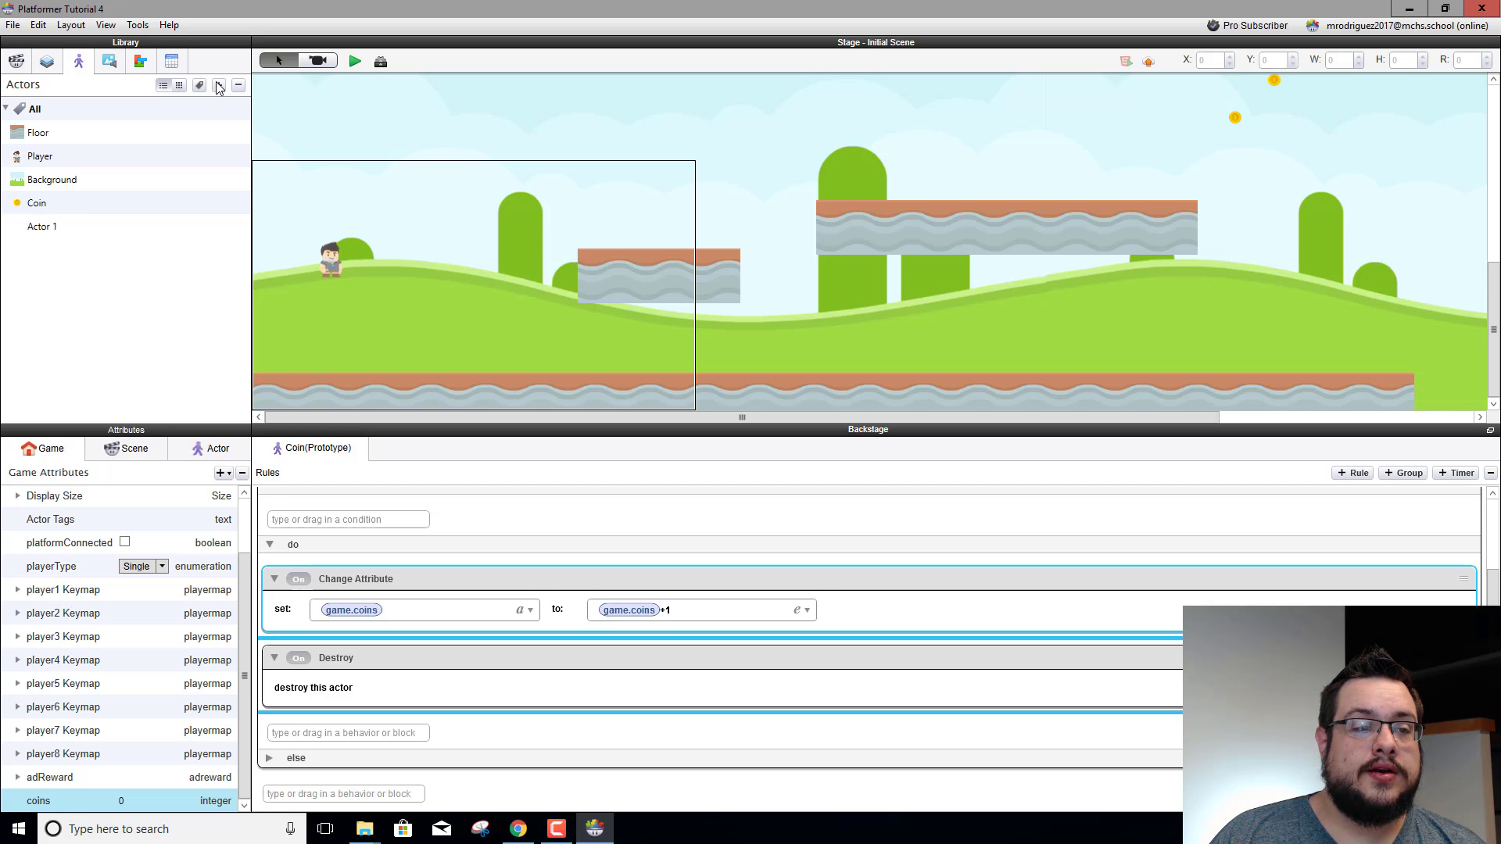
click(67, 236)
click(47, 227)
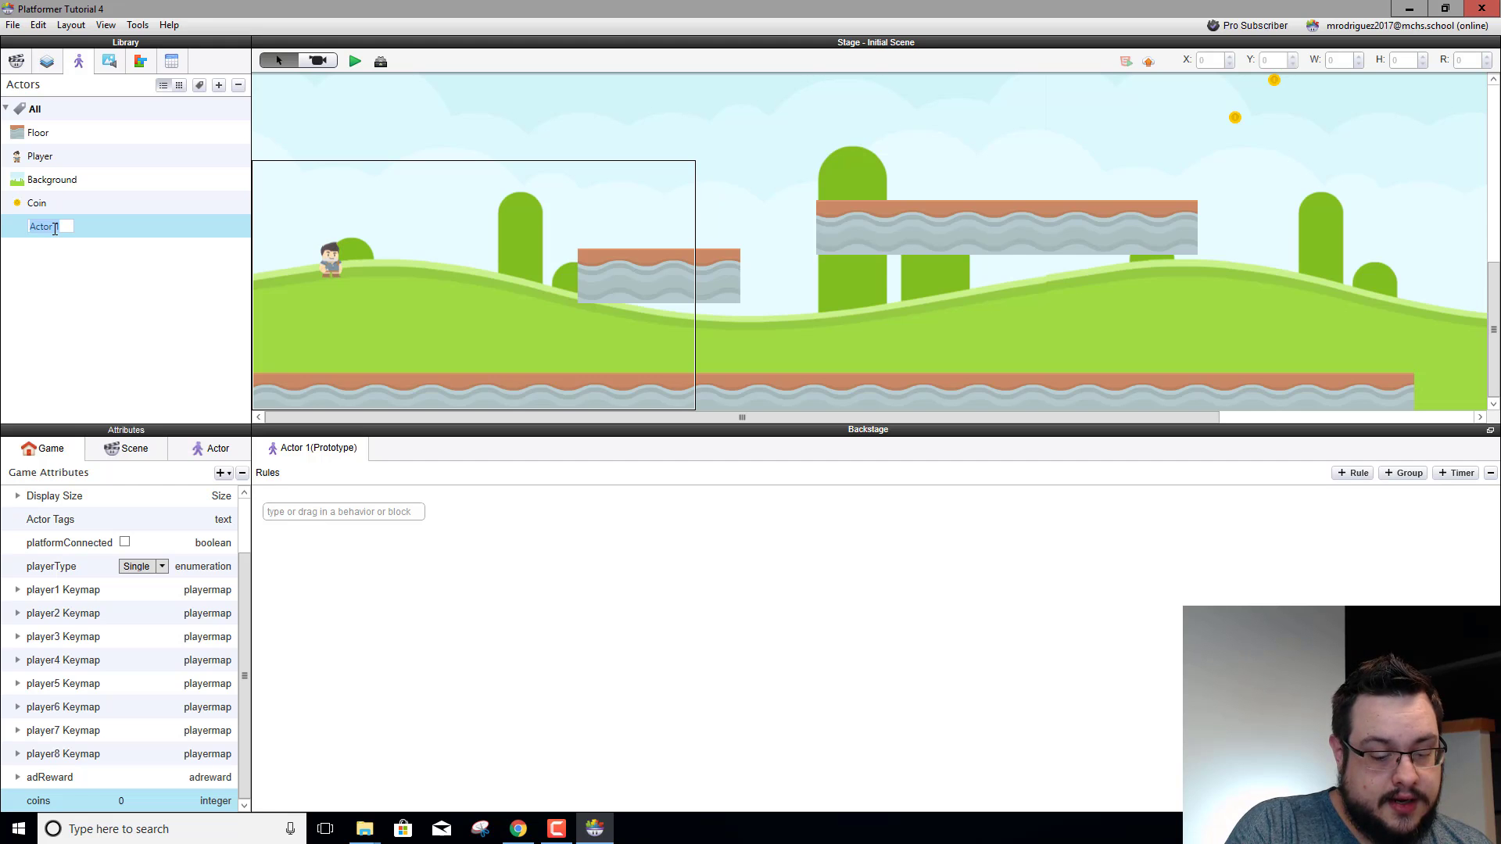
text(CoinCou)
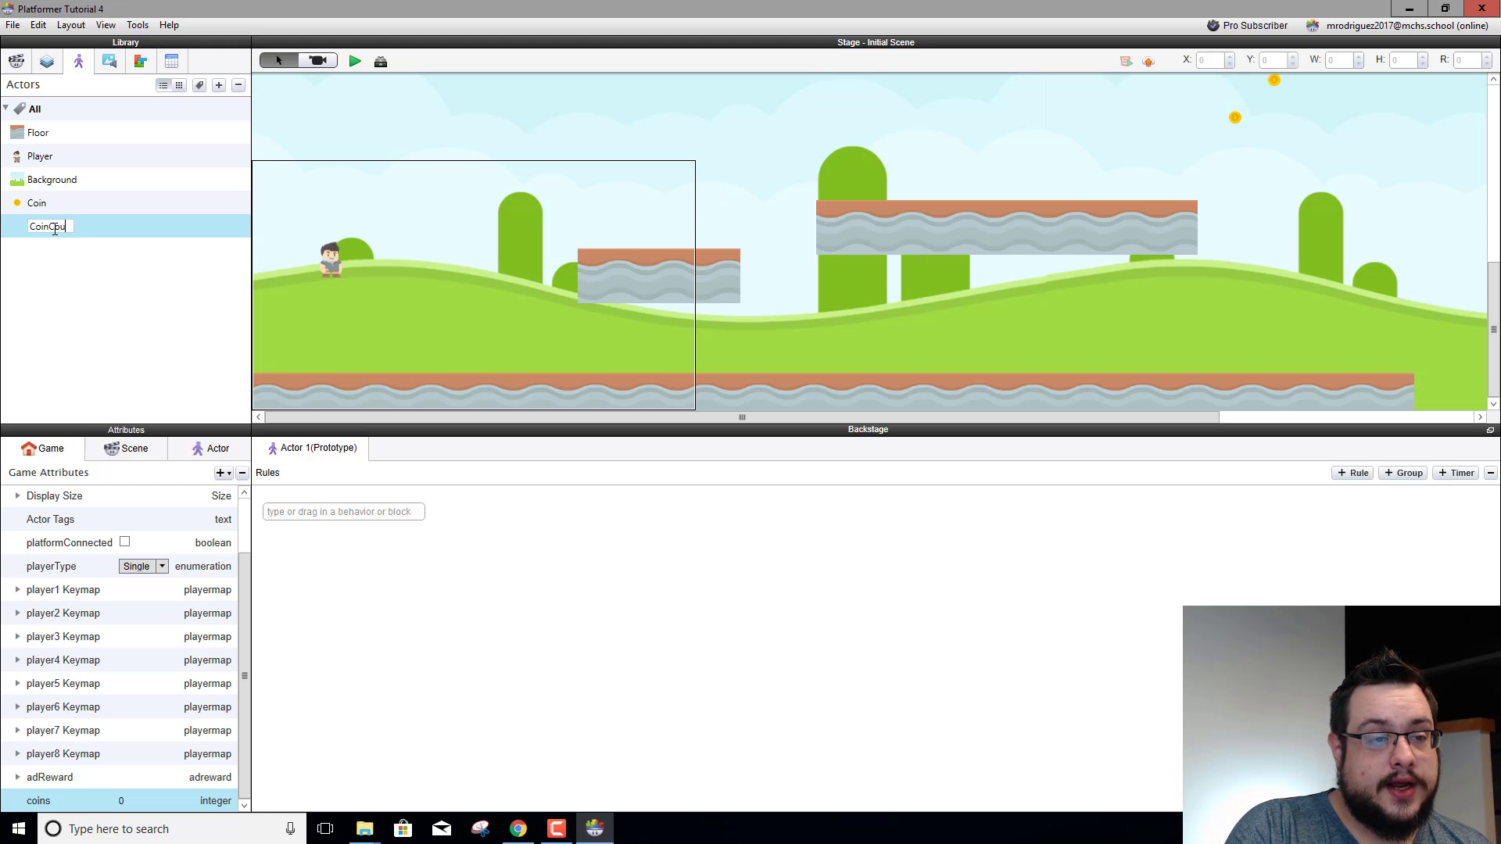
text(nter)
key(Return)
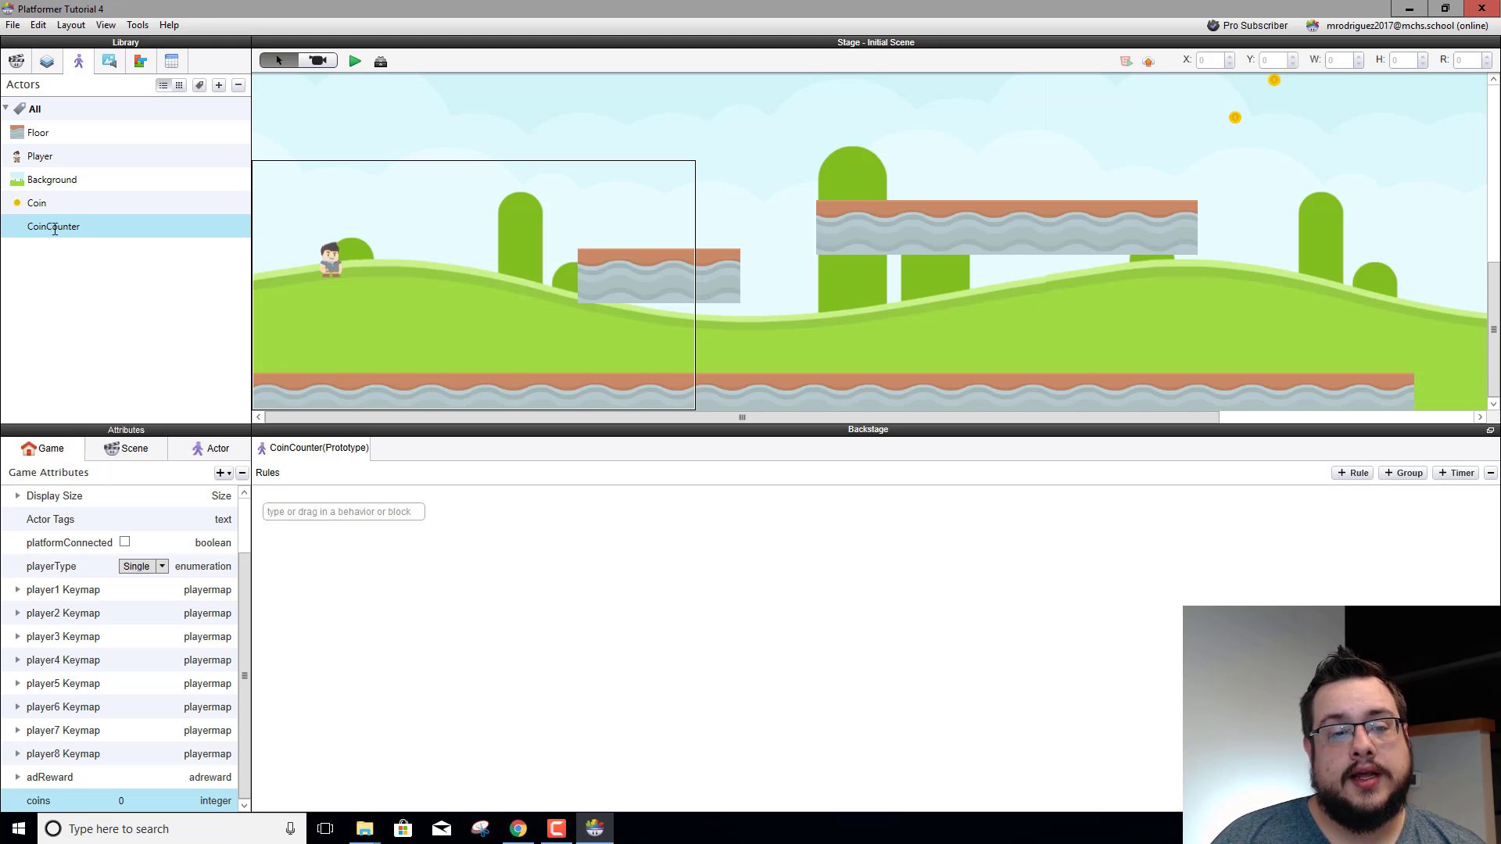
Place a CoinCounter in the upper-left corner of the scene's camera frame, sized about 120 by 38
drag(75, 236, 280, 202)
drag(346, 250, 349, 191)
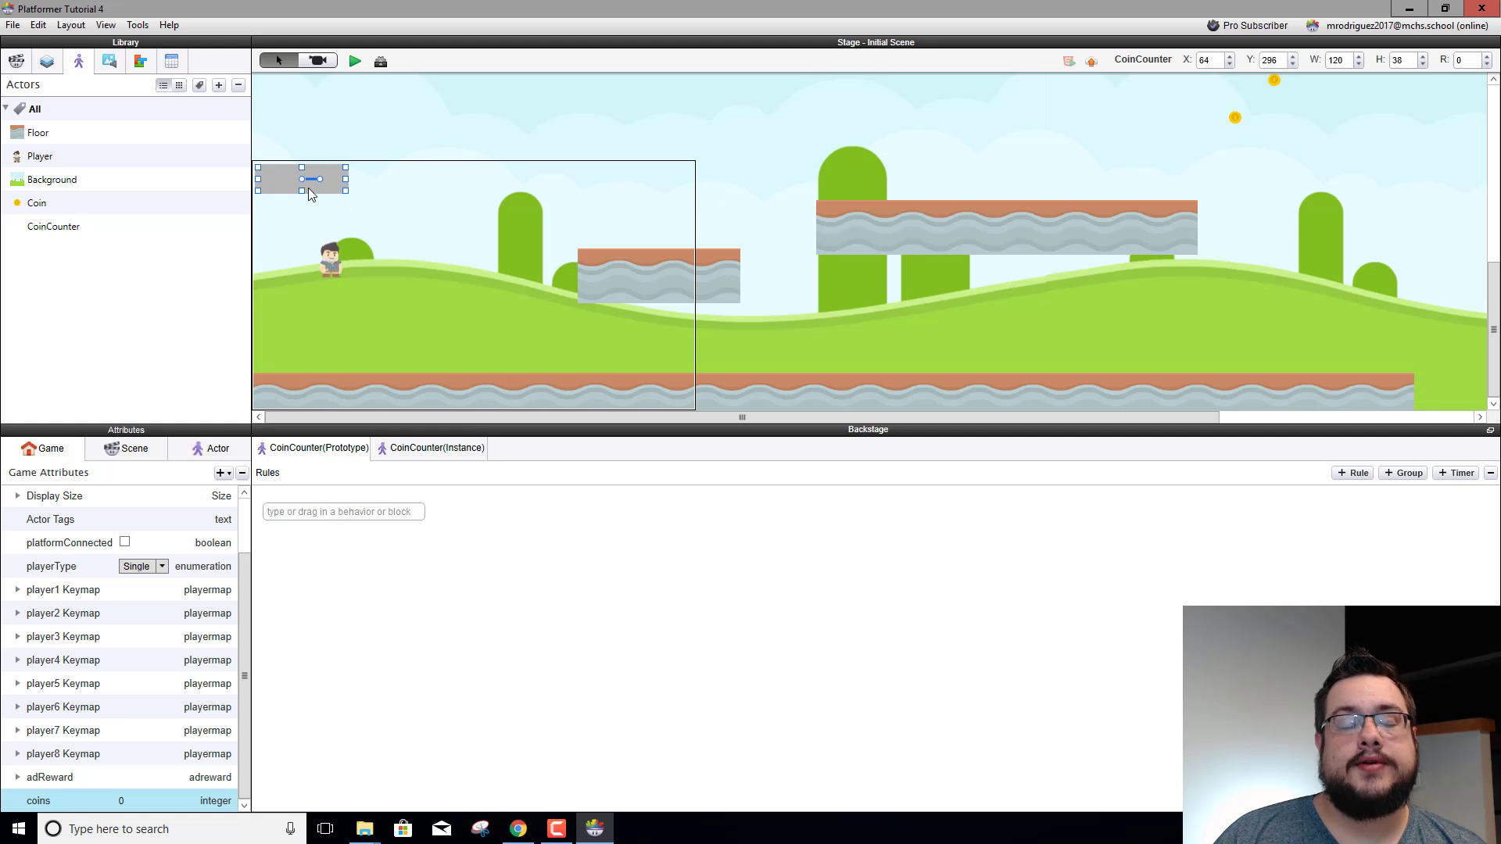
Add a new layer to the scene, move it above Layer 1, and make it non-scrollable
click(45, 65)
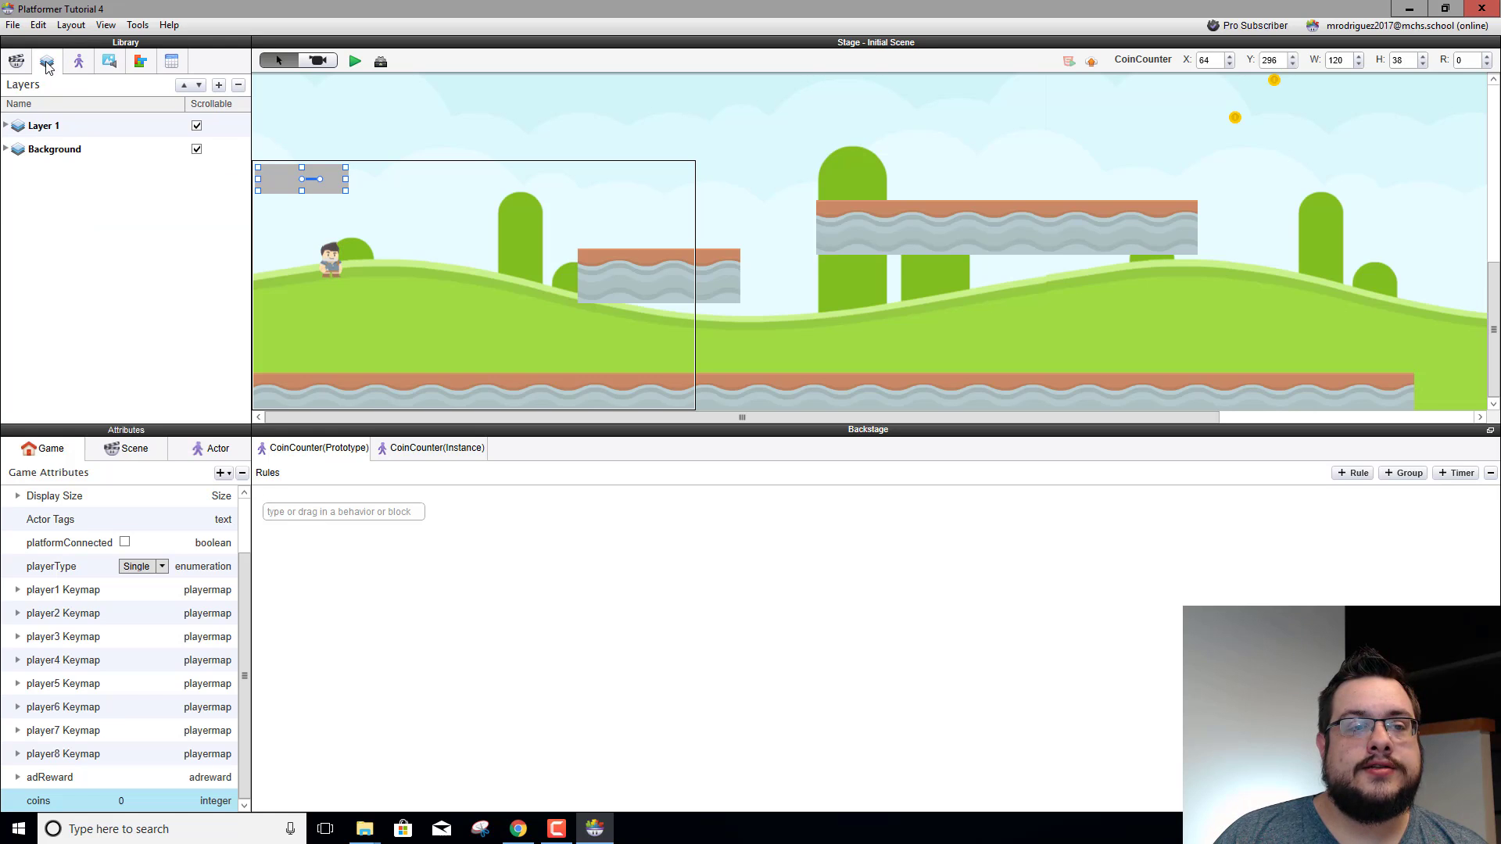
click(6, 125)
click(6, 126)
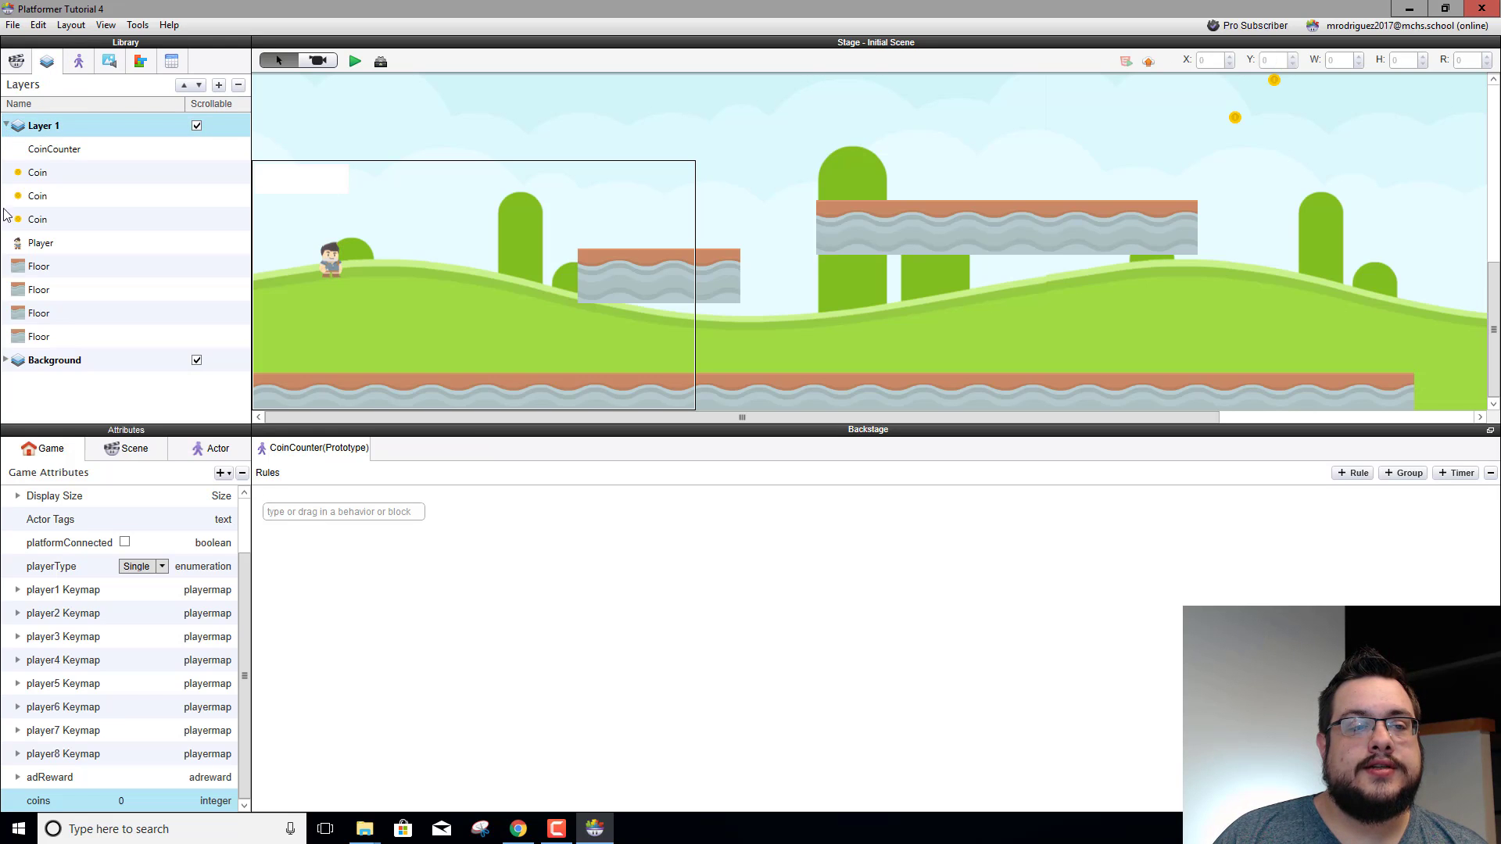
click(6, 361)
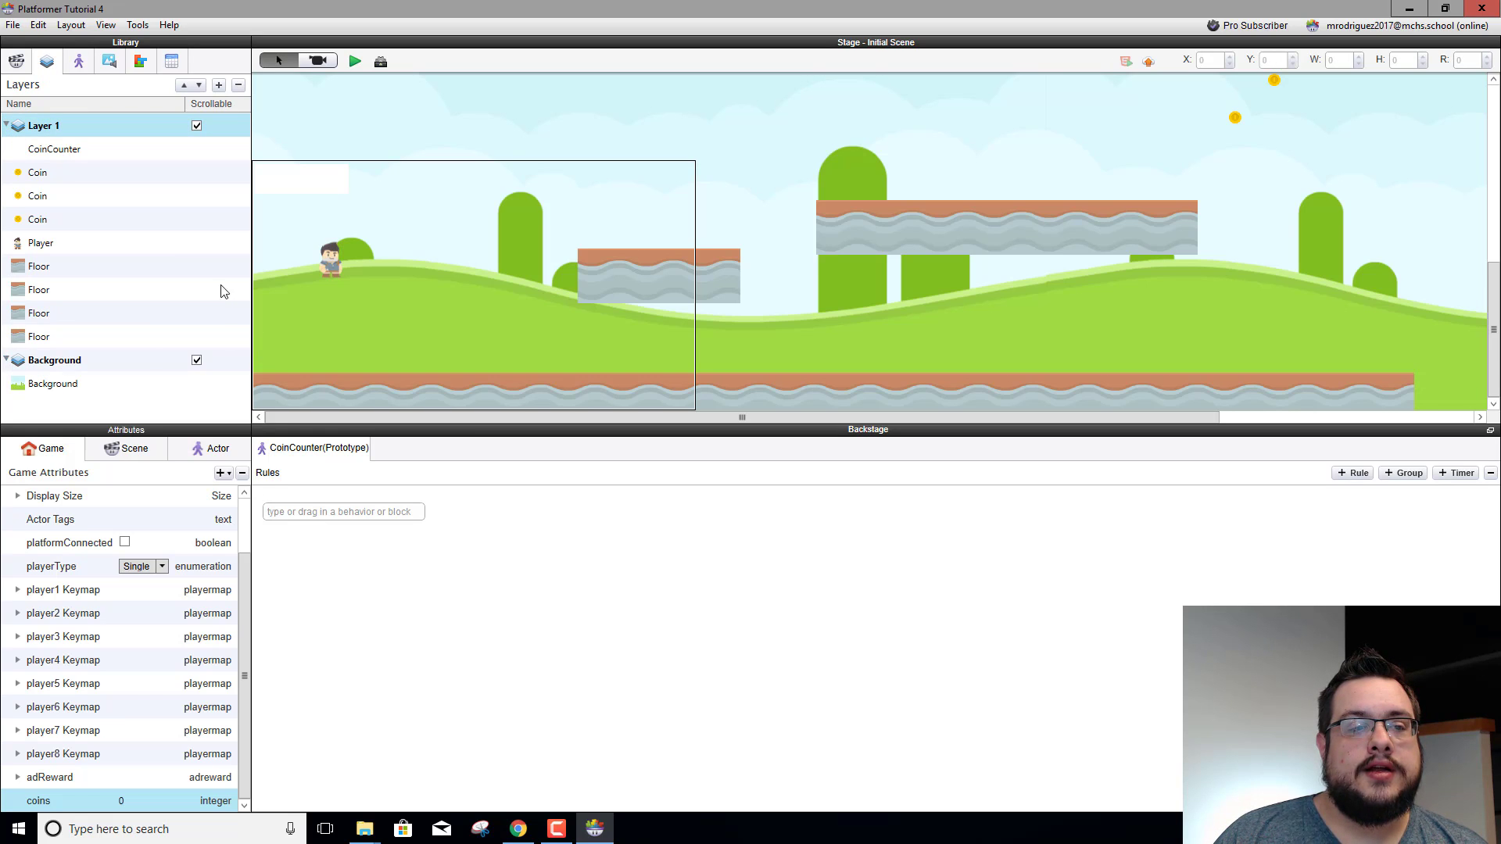
click(74, 156)
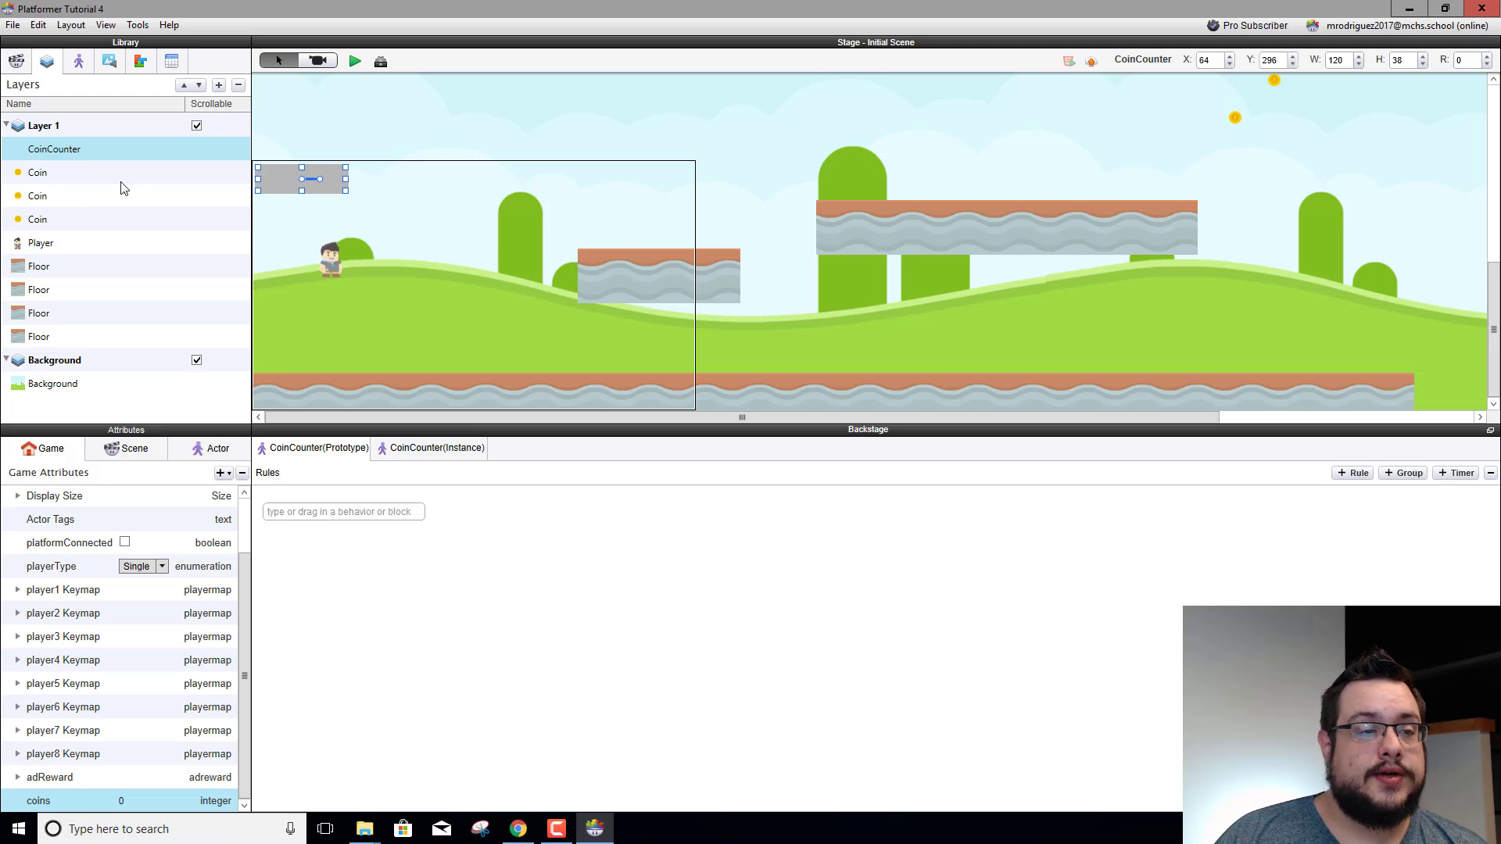
click(219, 86)
click(87, 409)
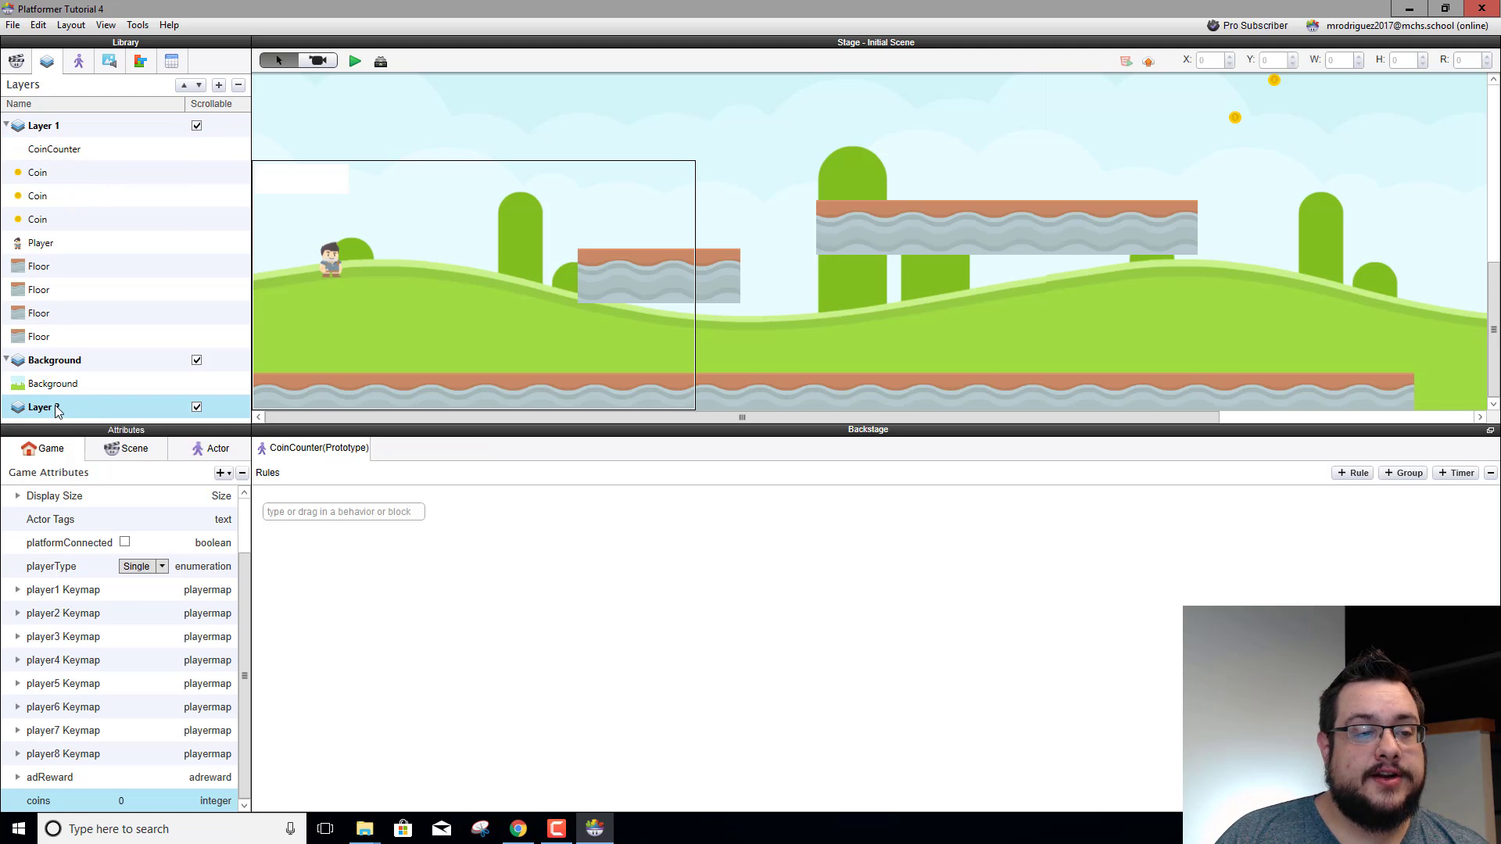
click(183, 85)
click(183, 86)
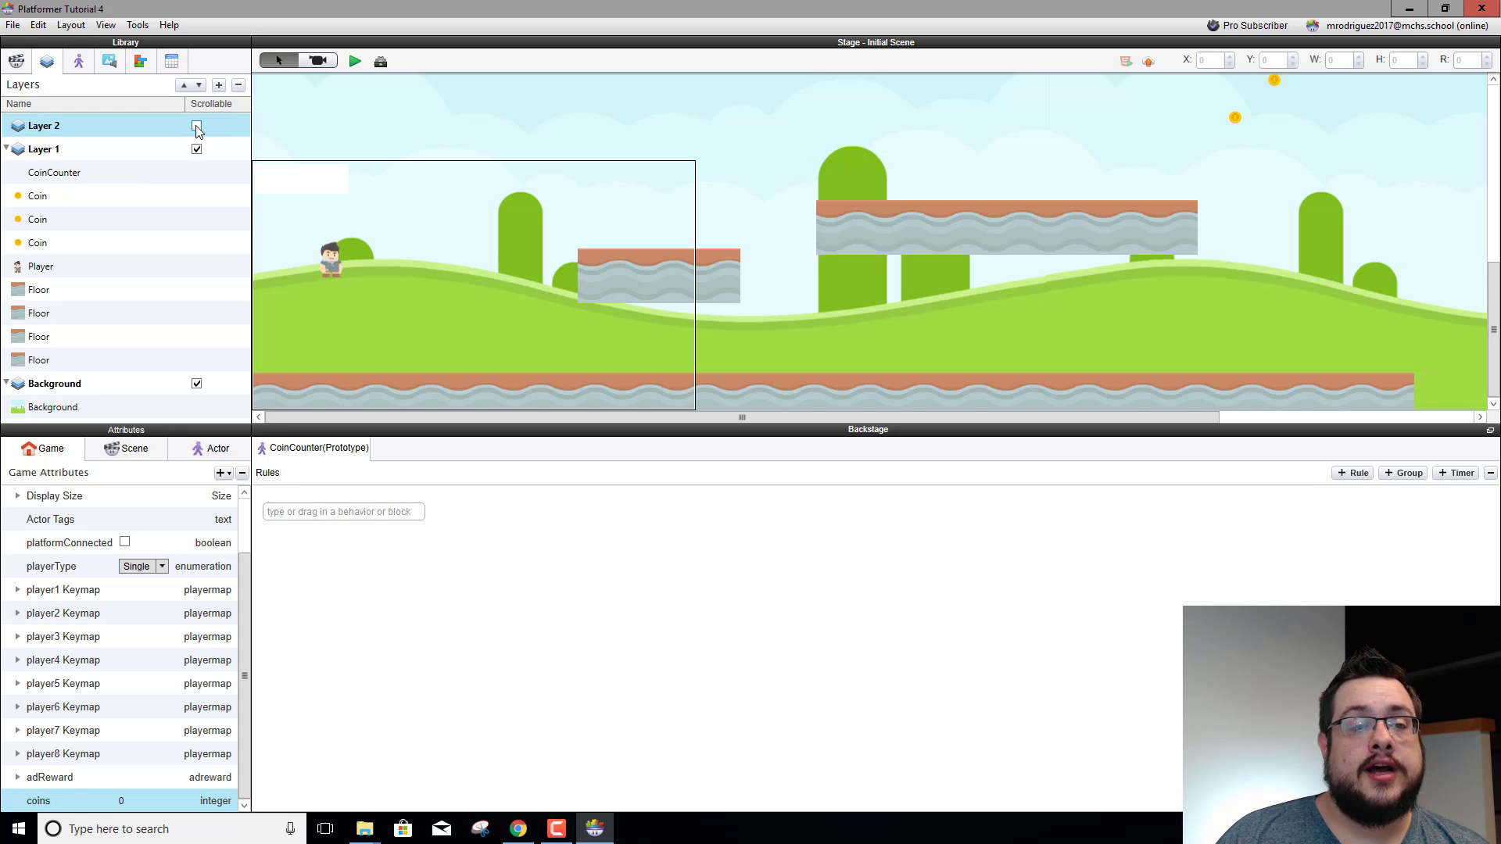
Move CoinCounter from Layer 1 into the non-scrollable Layer 2 and rename that layer UI
click(68, 173)
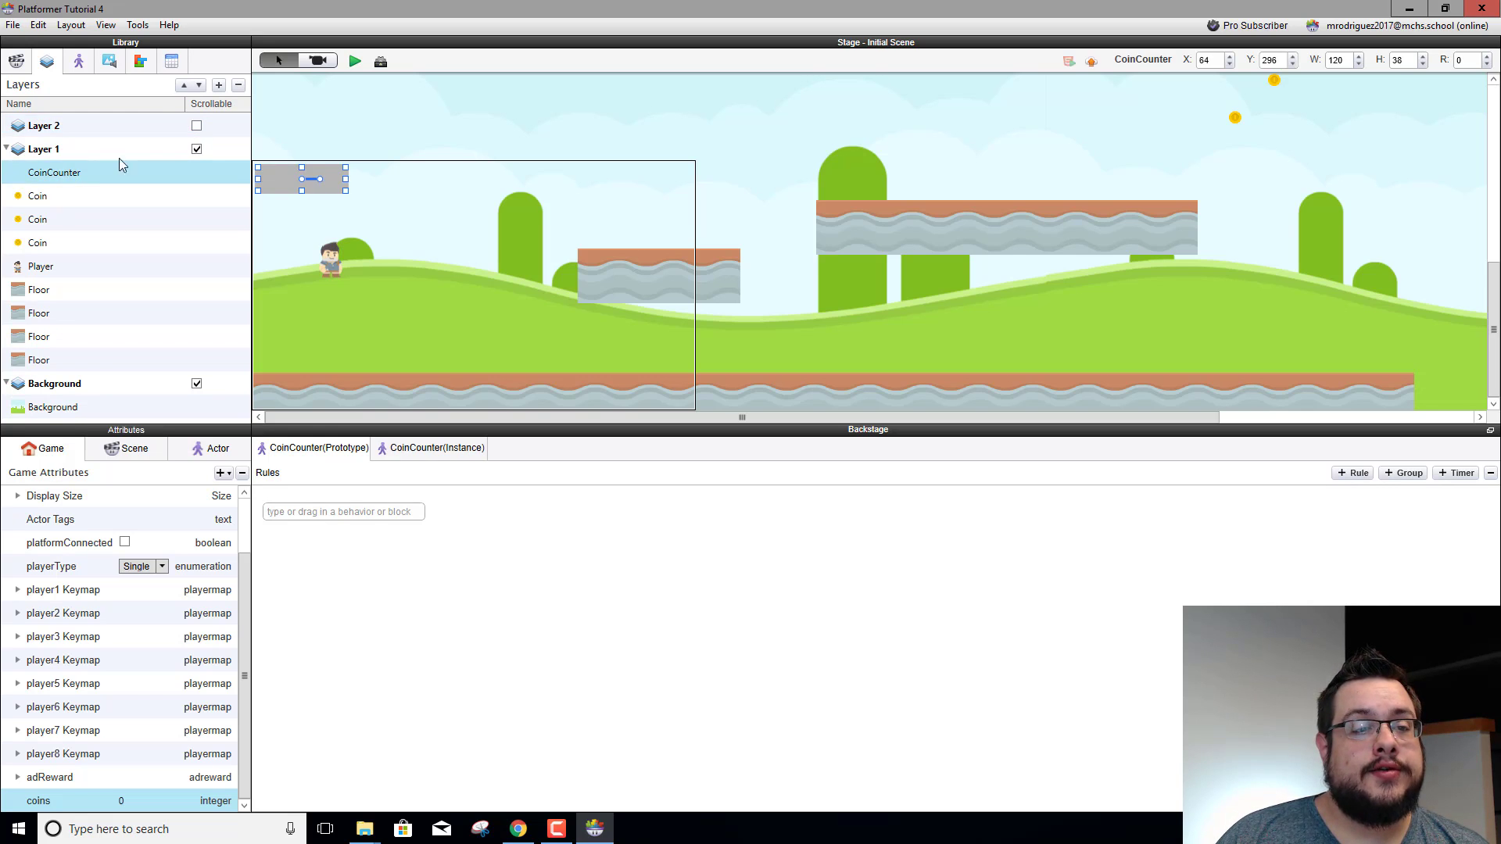
click(184, 86)
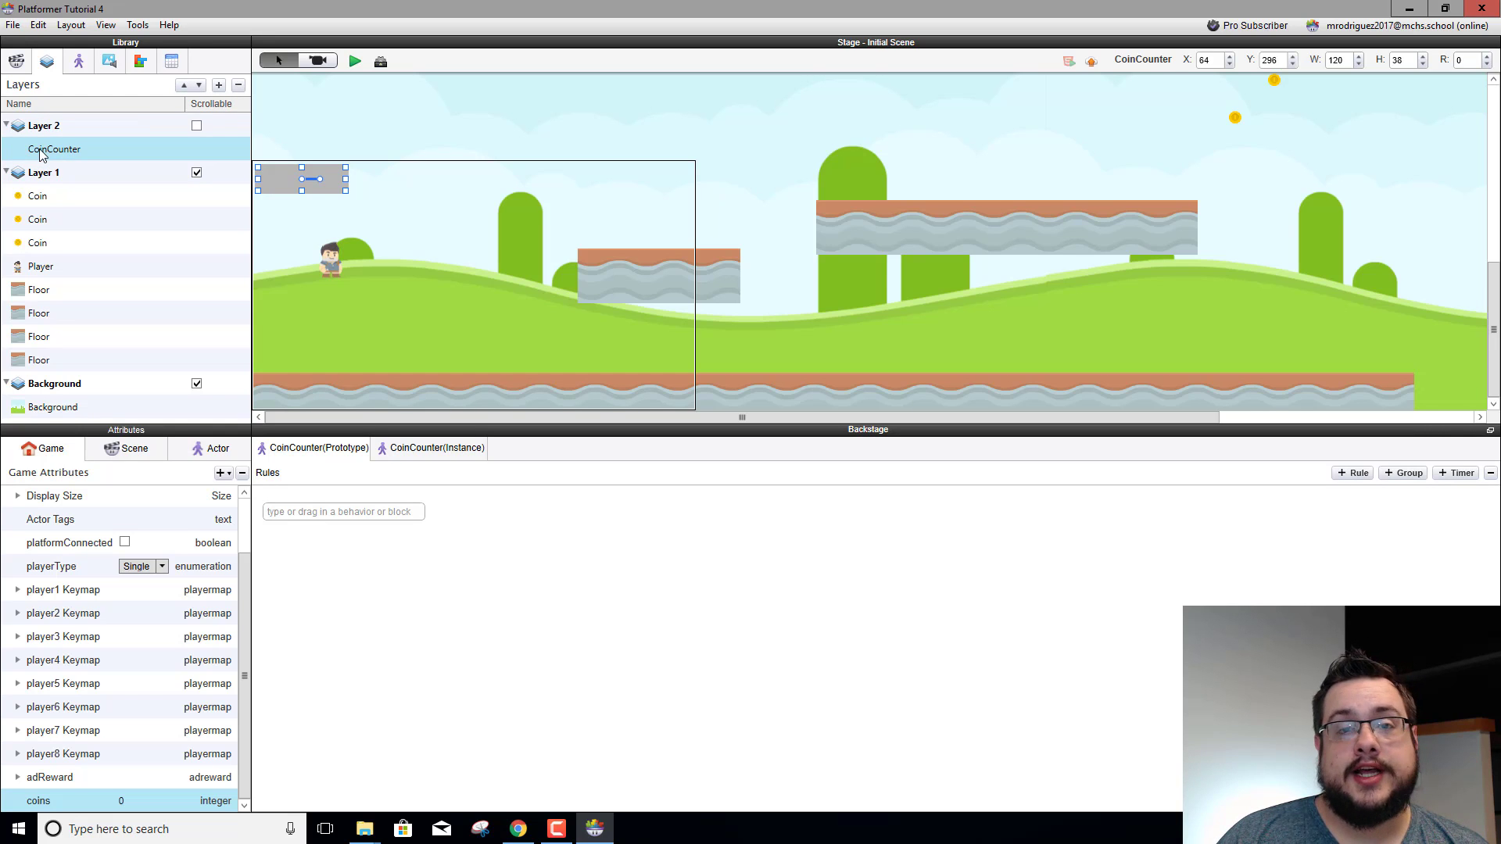
double_click(57, 125)
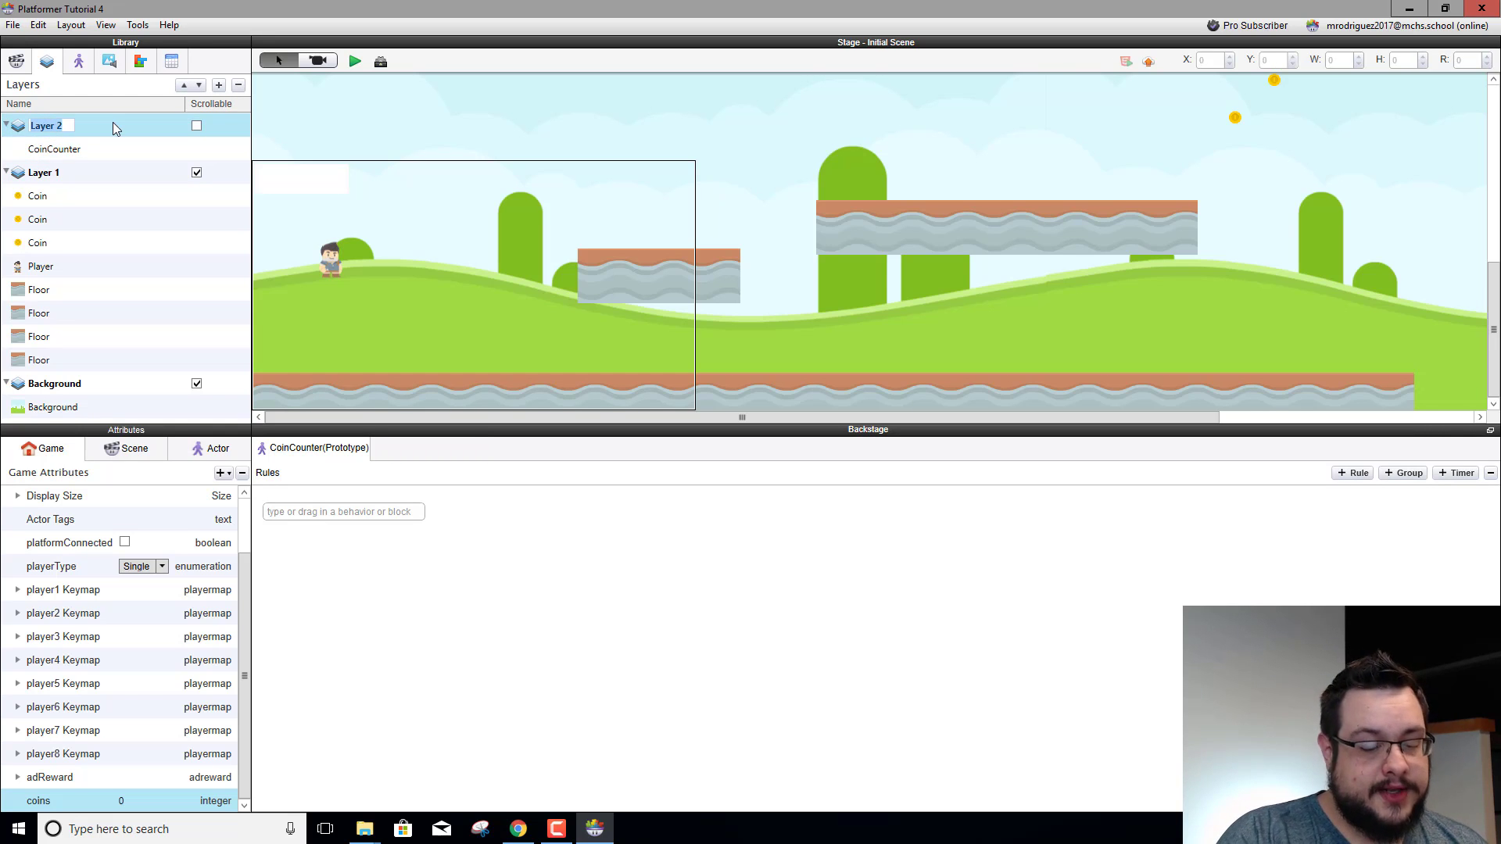
text(UI)
key(Return)
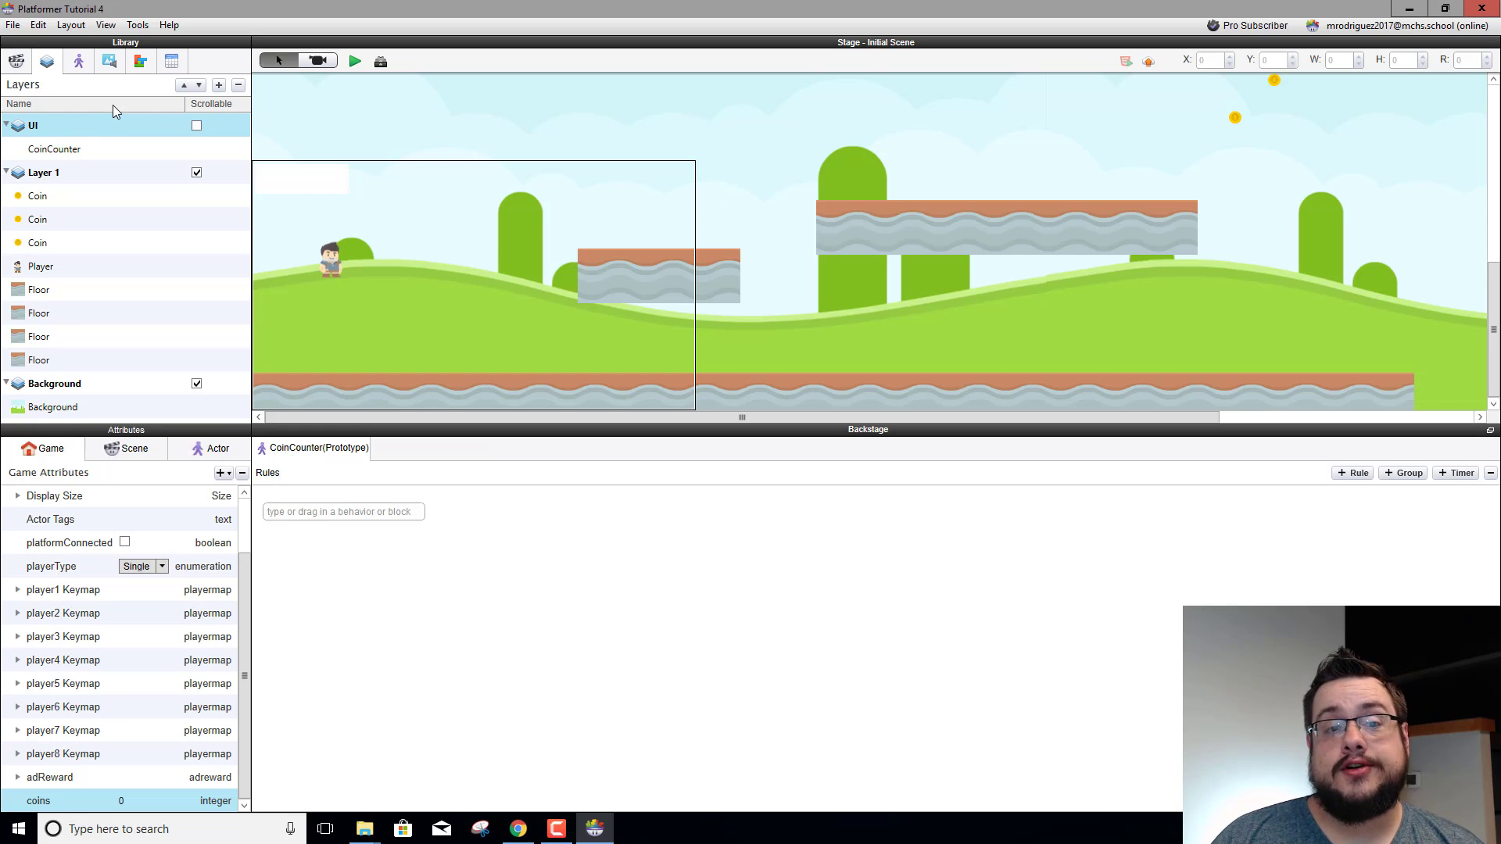
Add a Display Text behavior to the CoinCounter actor prototype
click(329, 186)
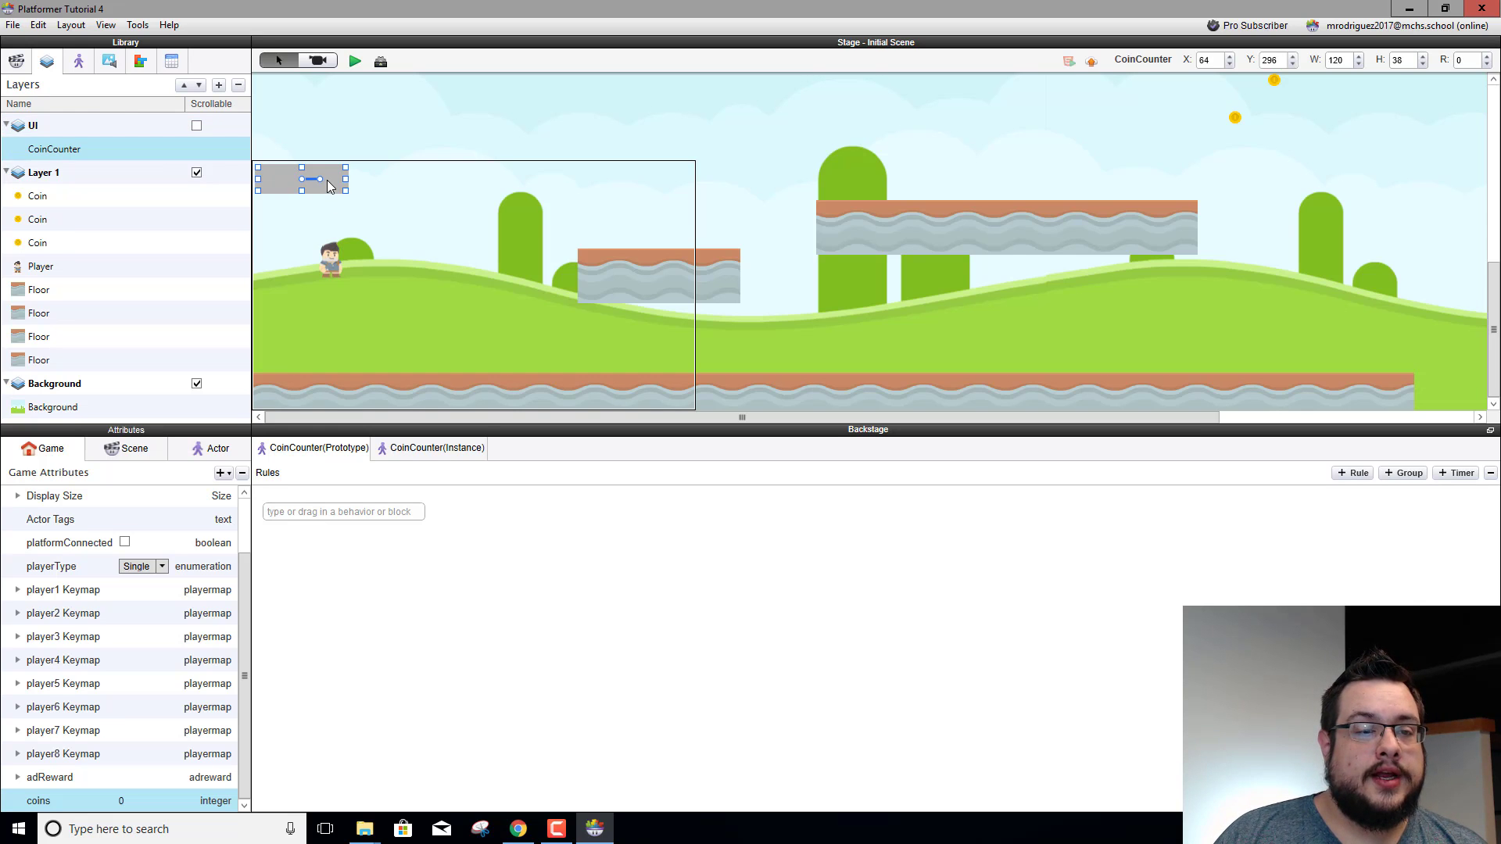
click(83, 64)
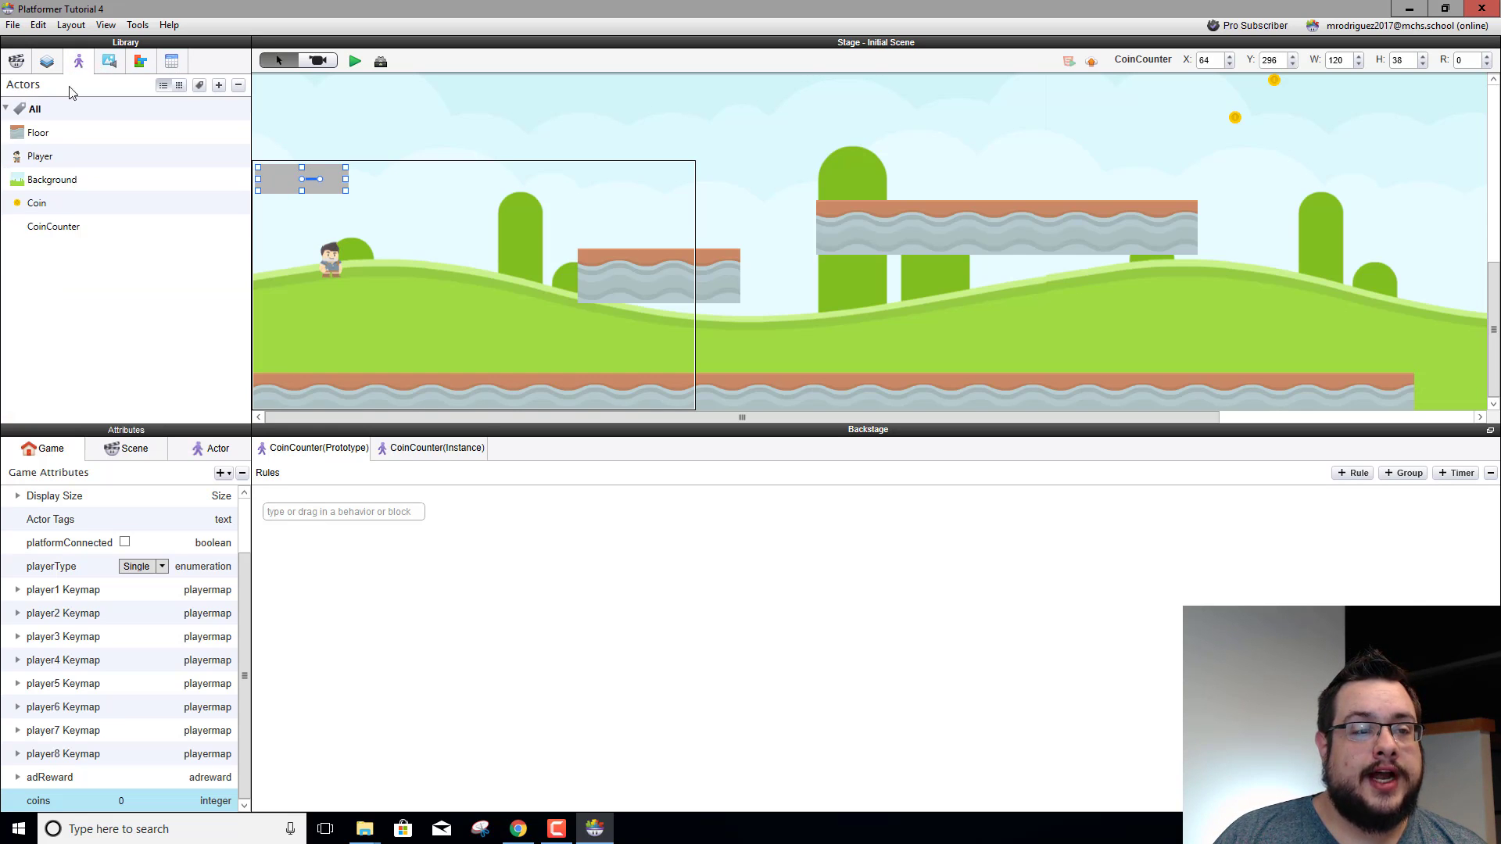
click(65, 203)
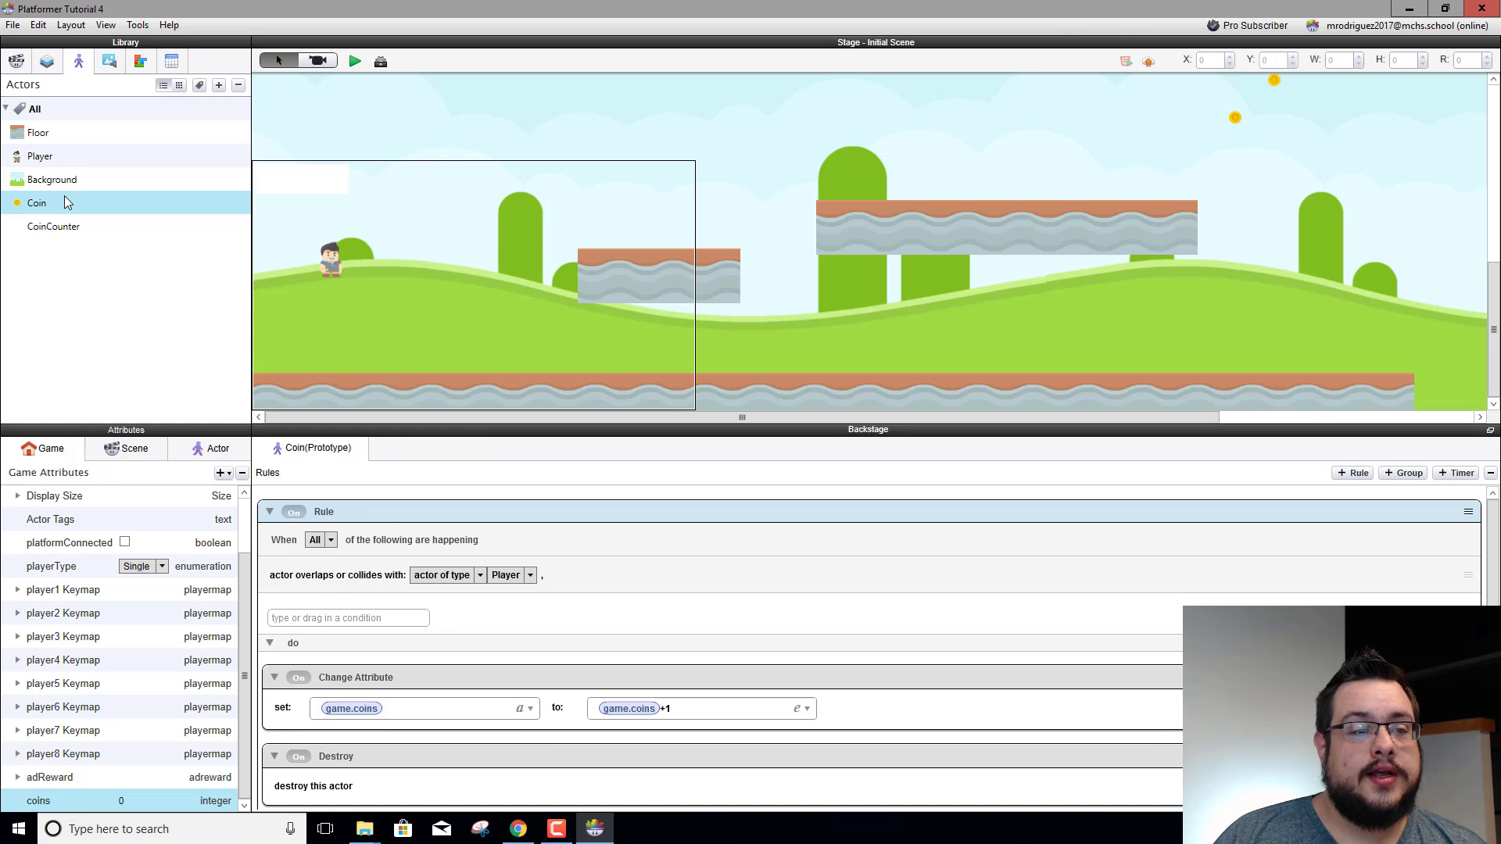
click(98, 227)
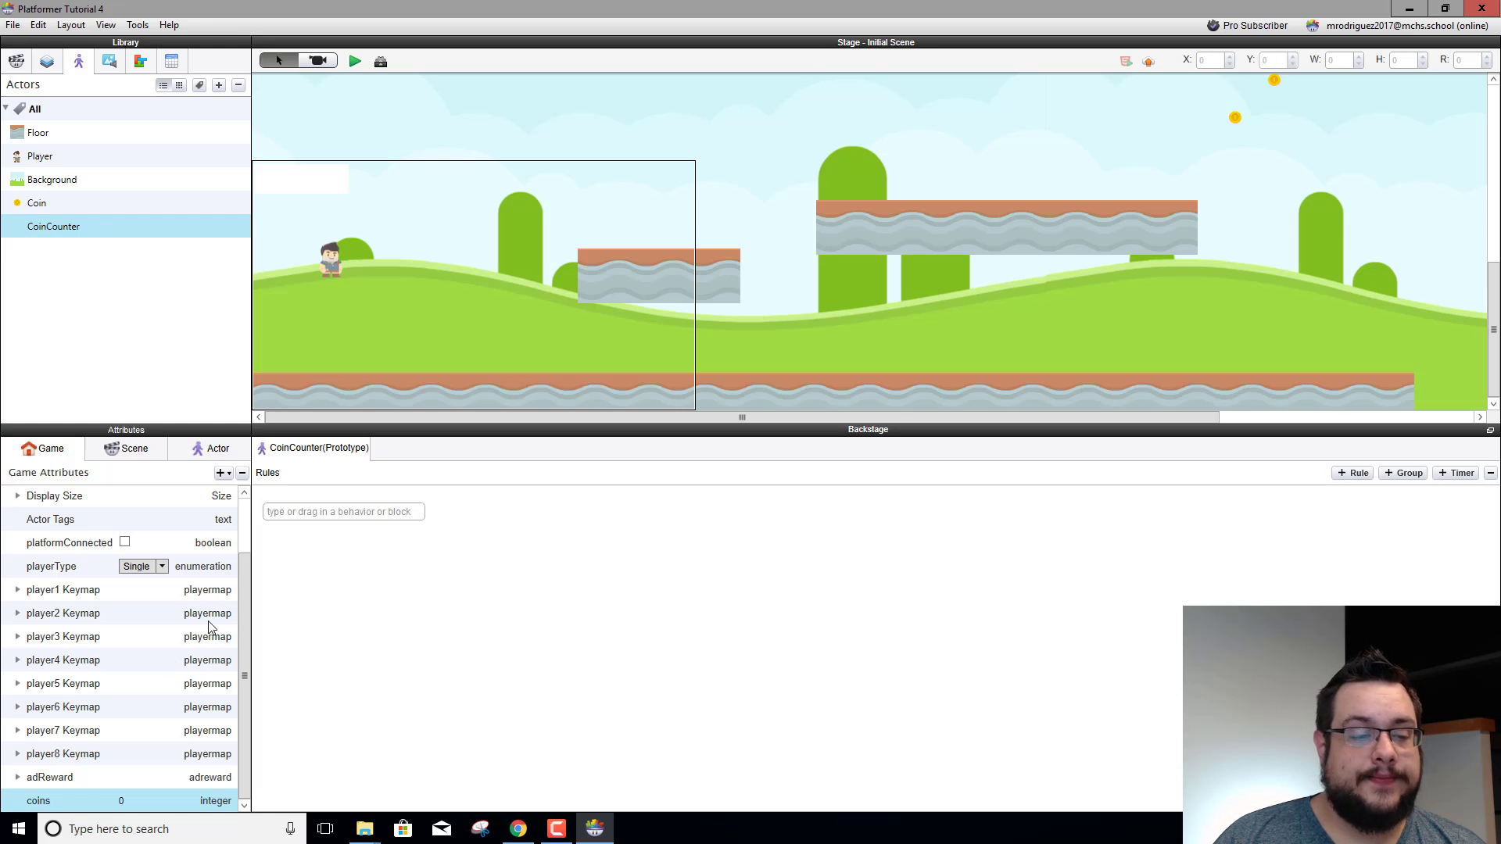
scroll(98, 704, up, 2)
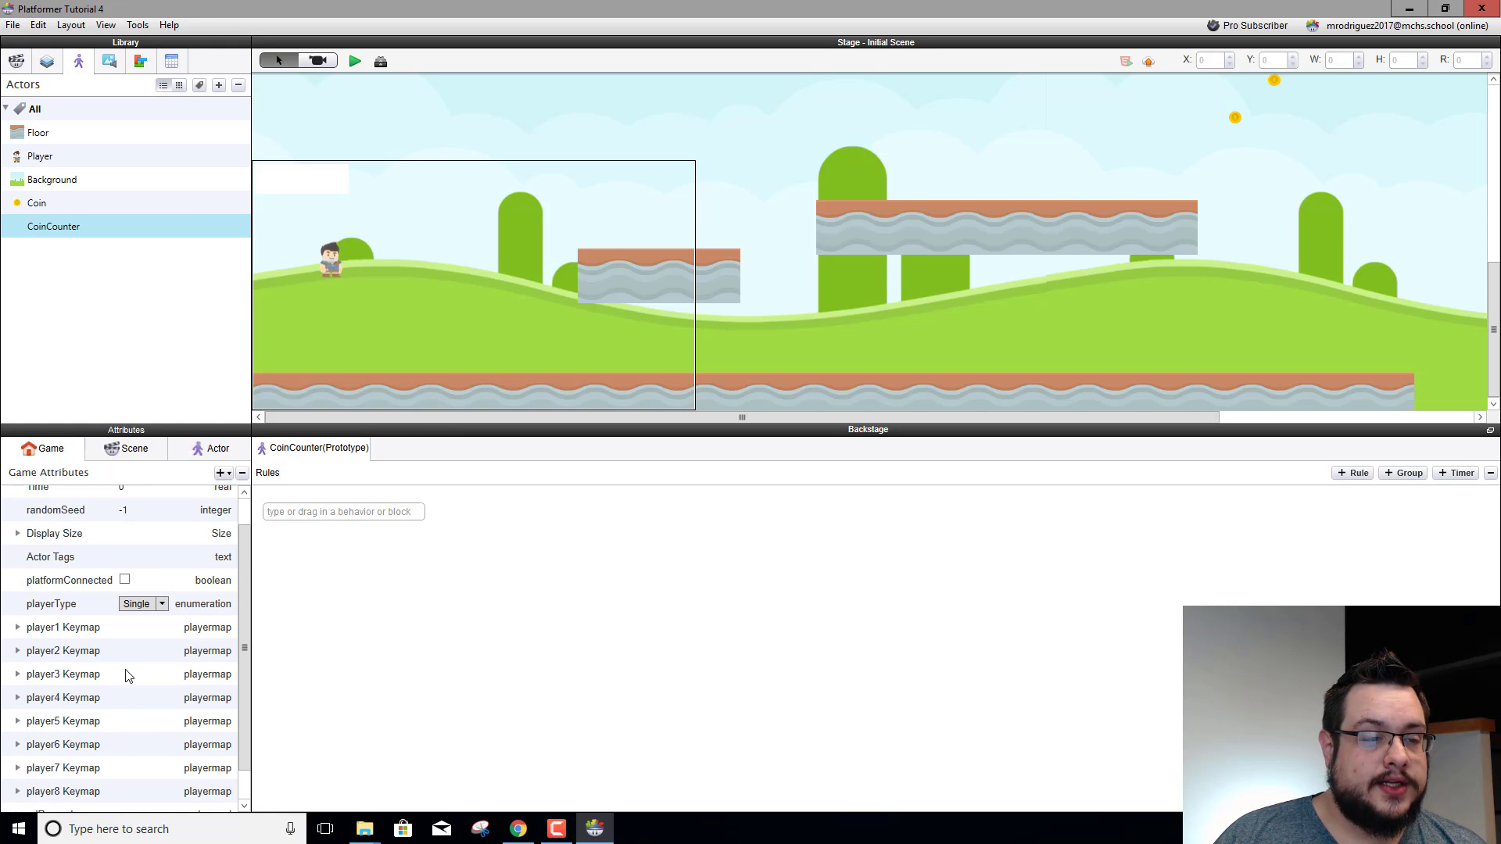
click(213, 448)
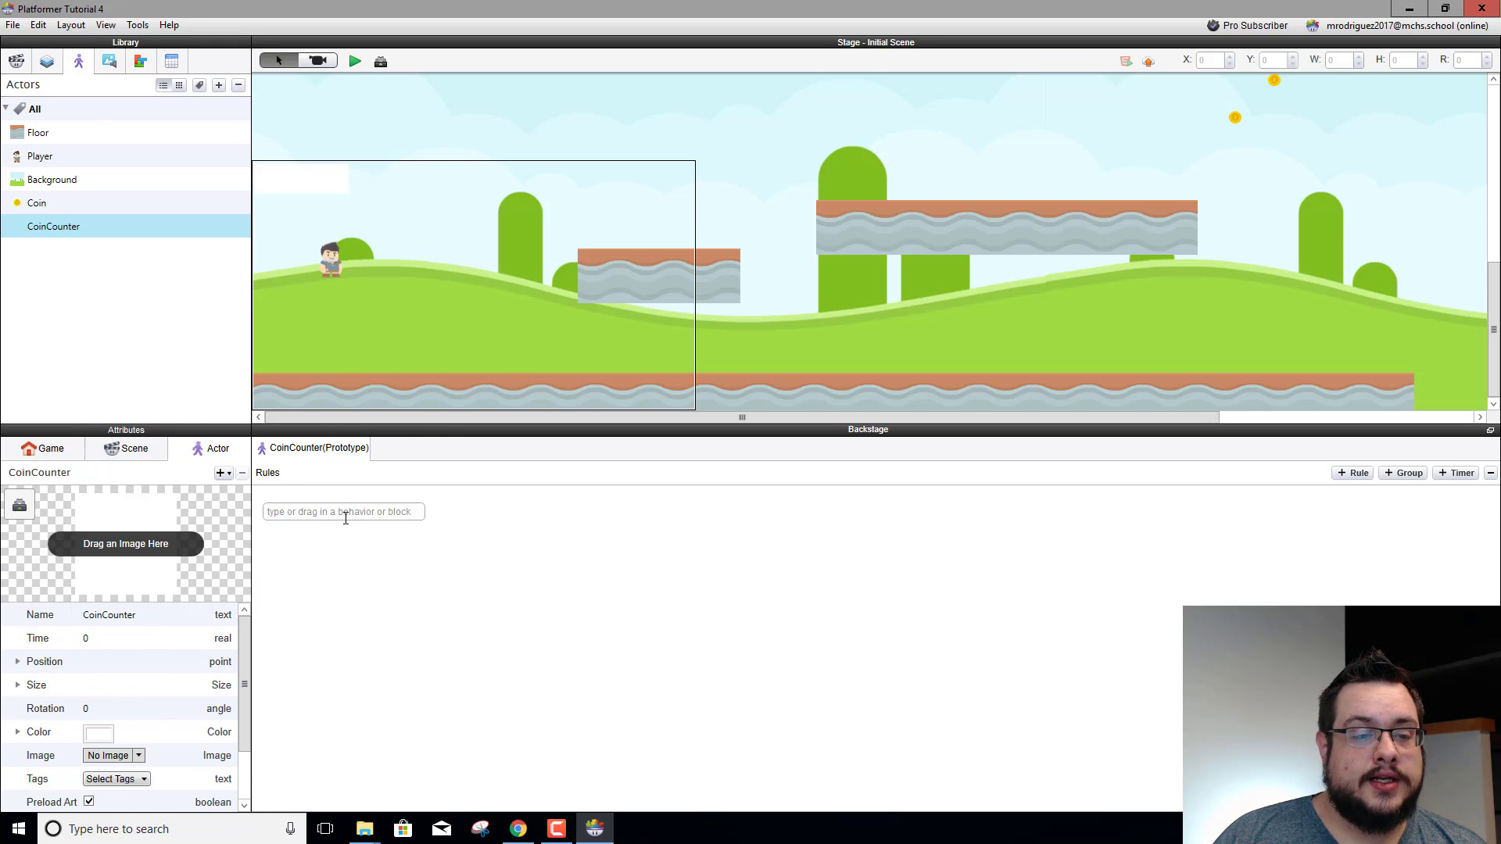
click(398, 508)
text(display Text)
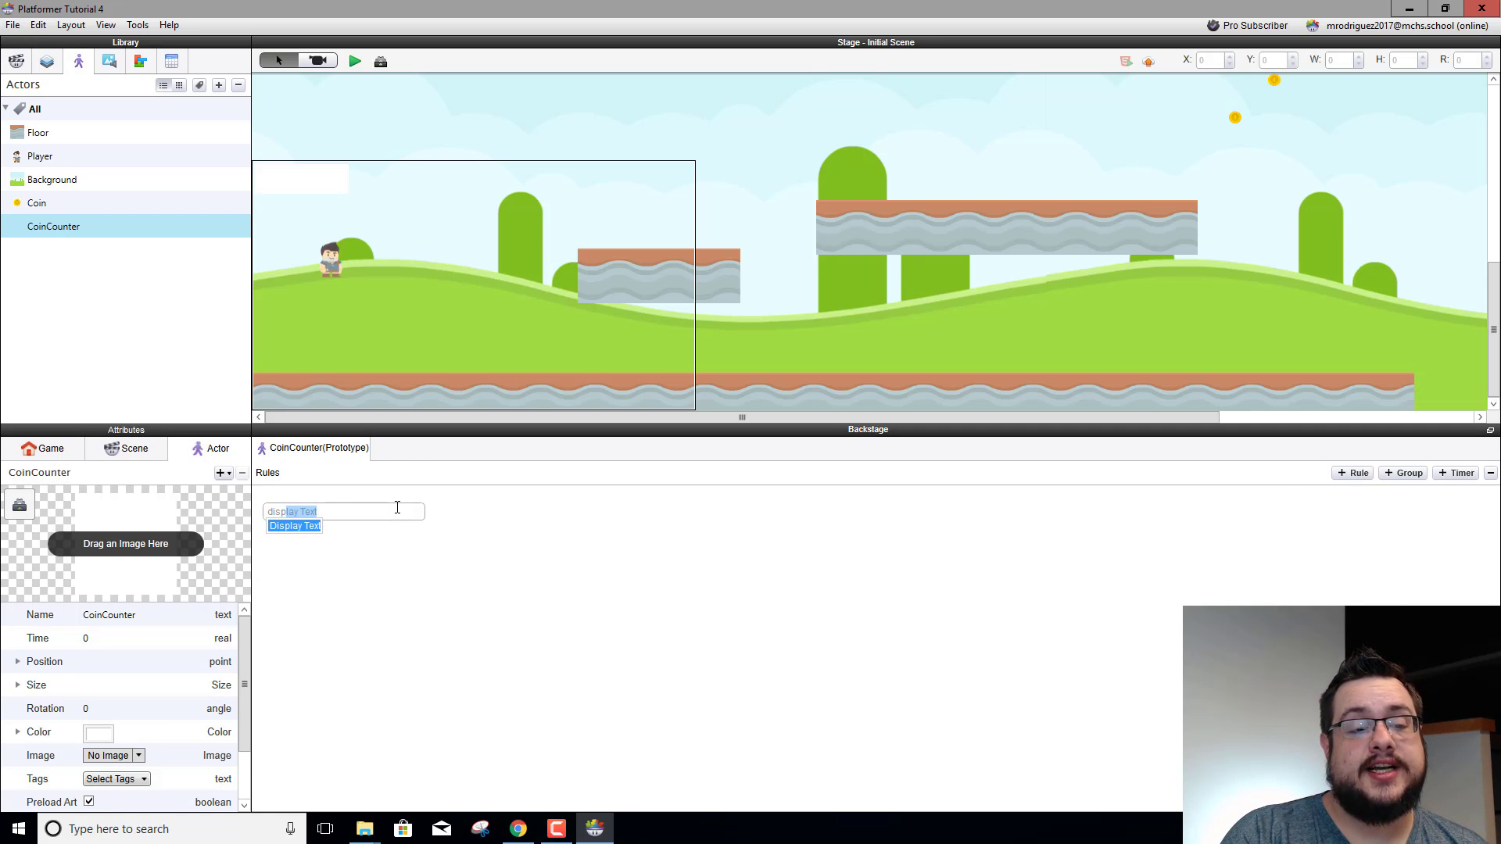
key(Return)
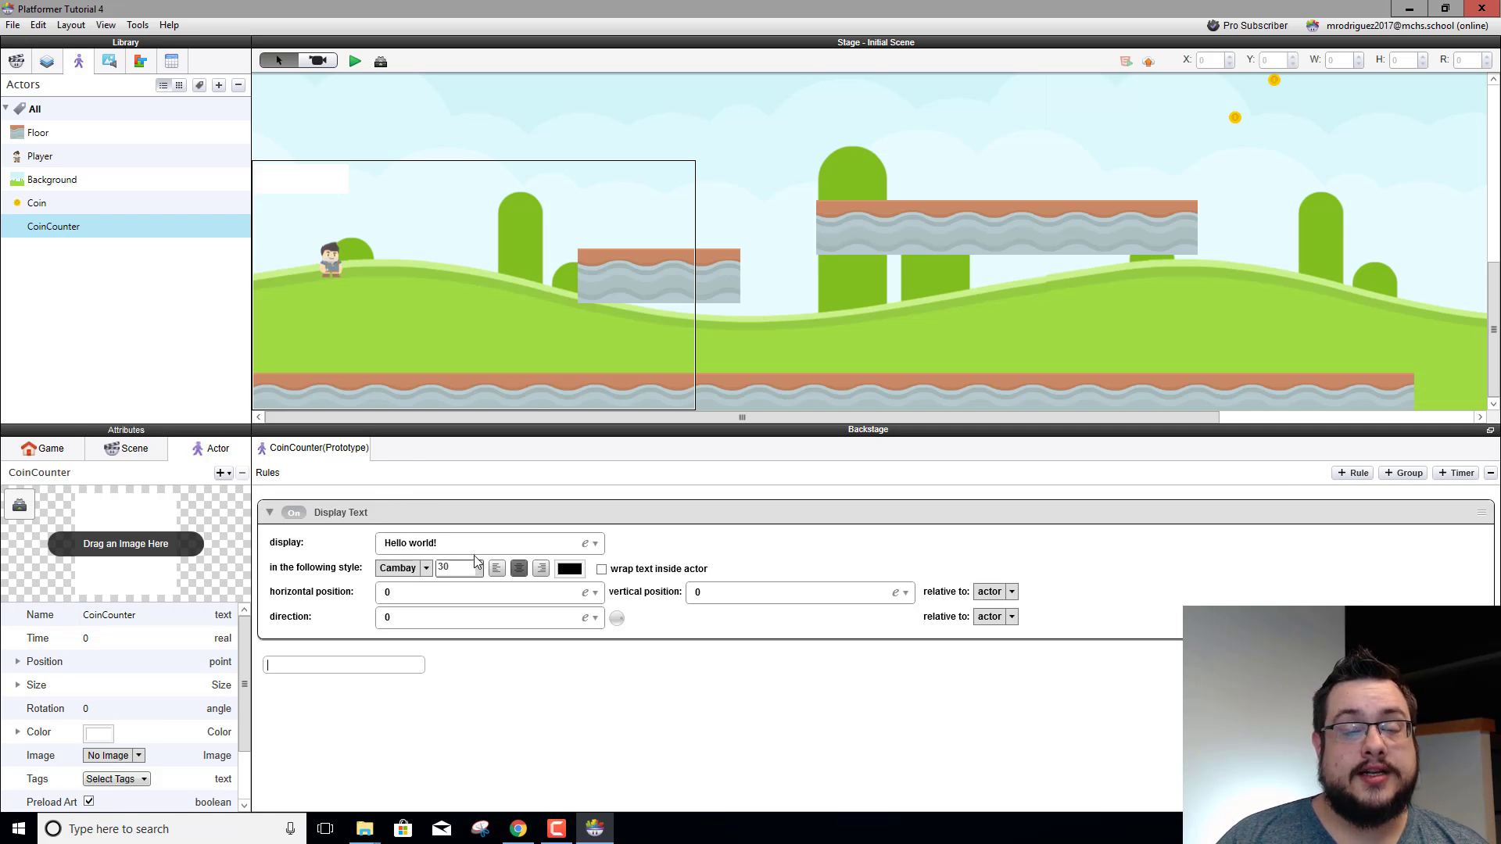
Replace the Display Text behavior's default "Hello world!" text with the game.coins attribute
click(585, 545)
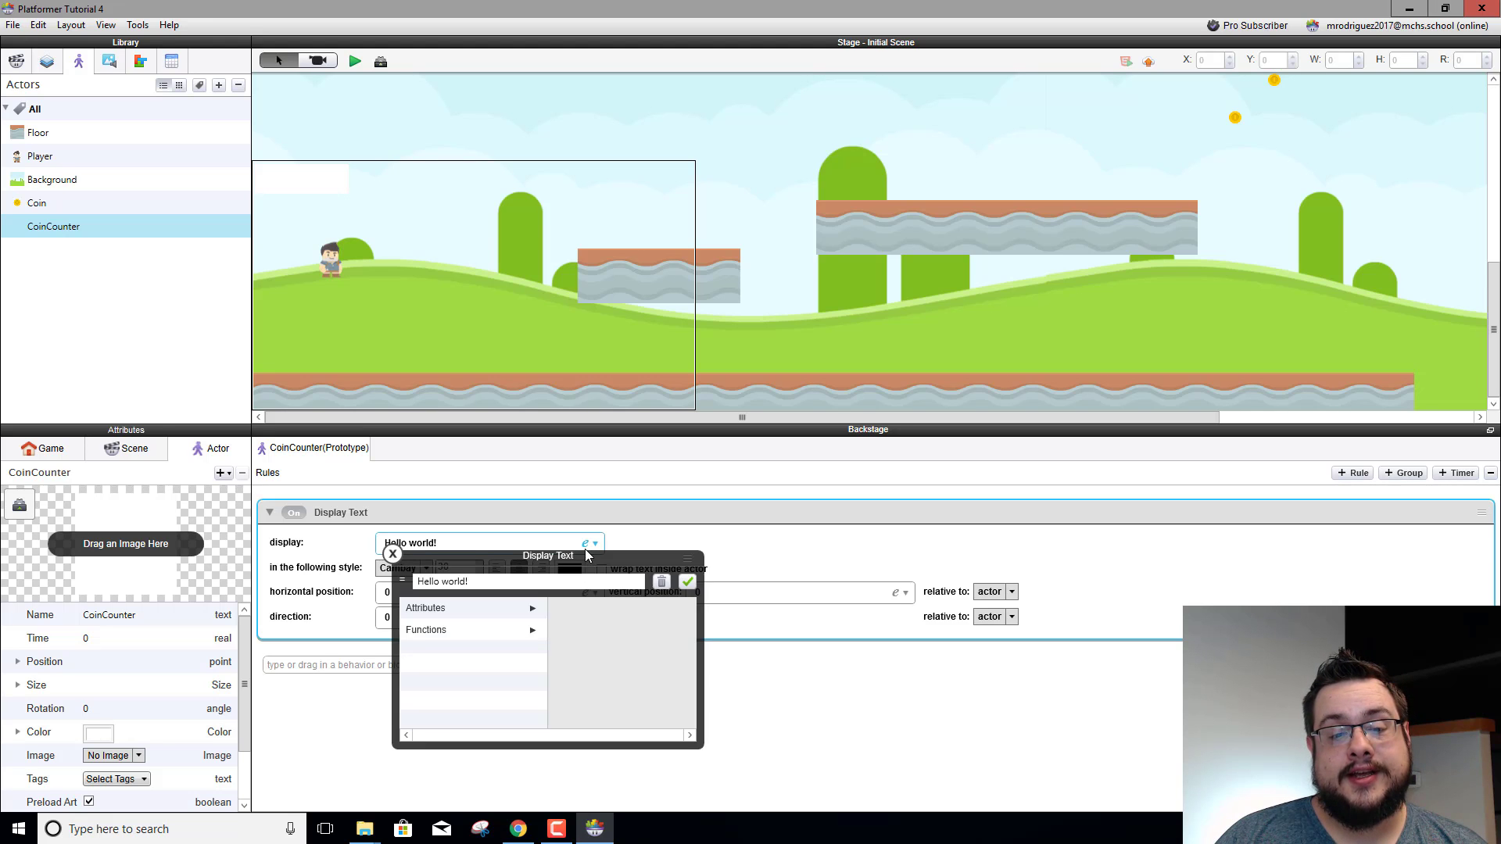
key(ctrl+a)
key(BackSpace)
click(458, 611)
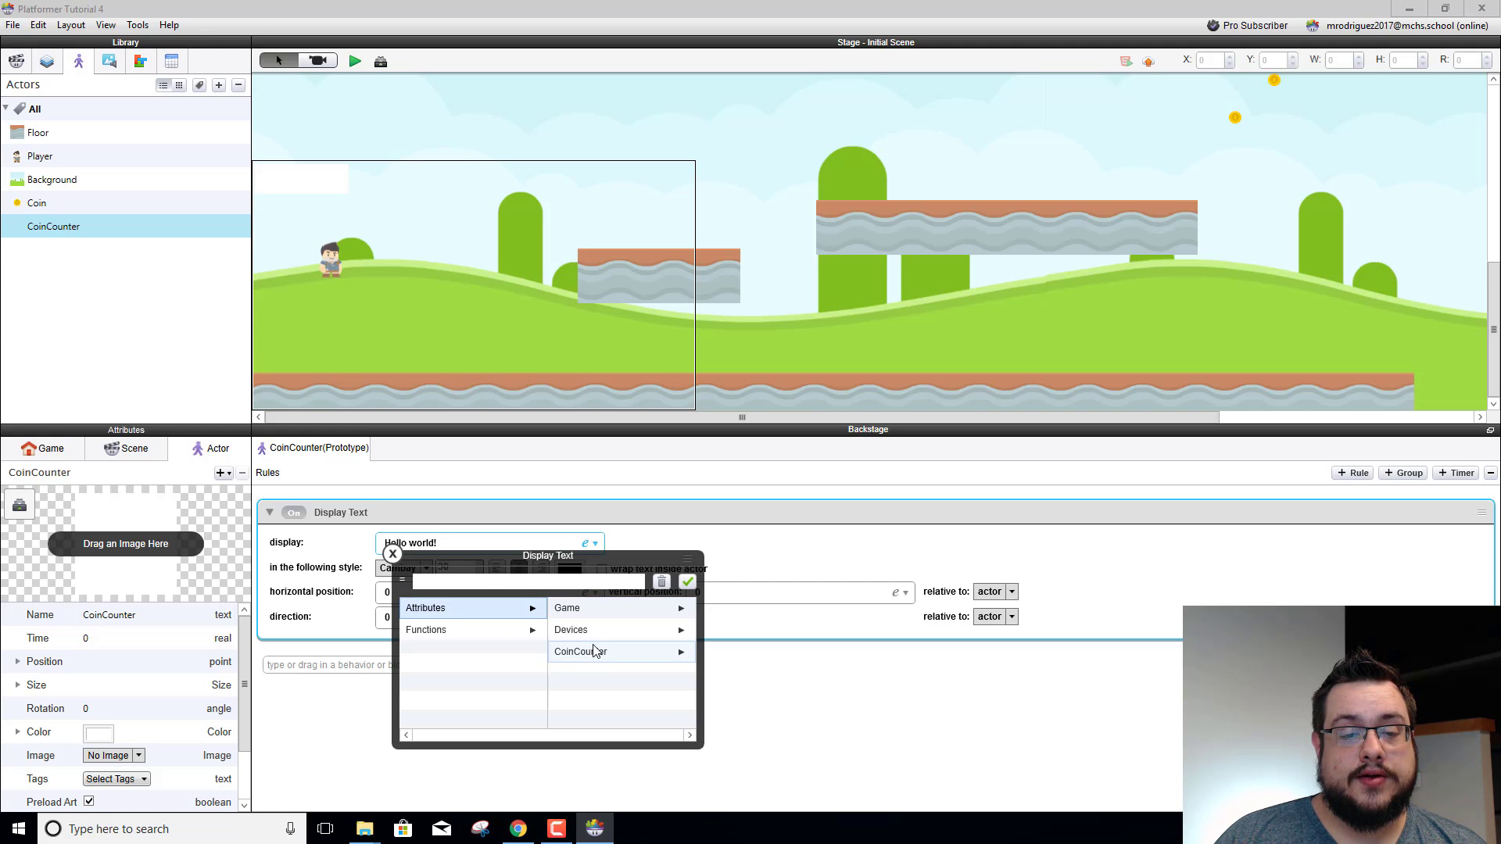
click(586, 610)
scroll(594, 625, down, 5)
click(565, 717)
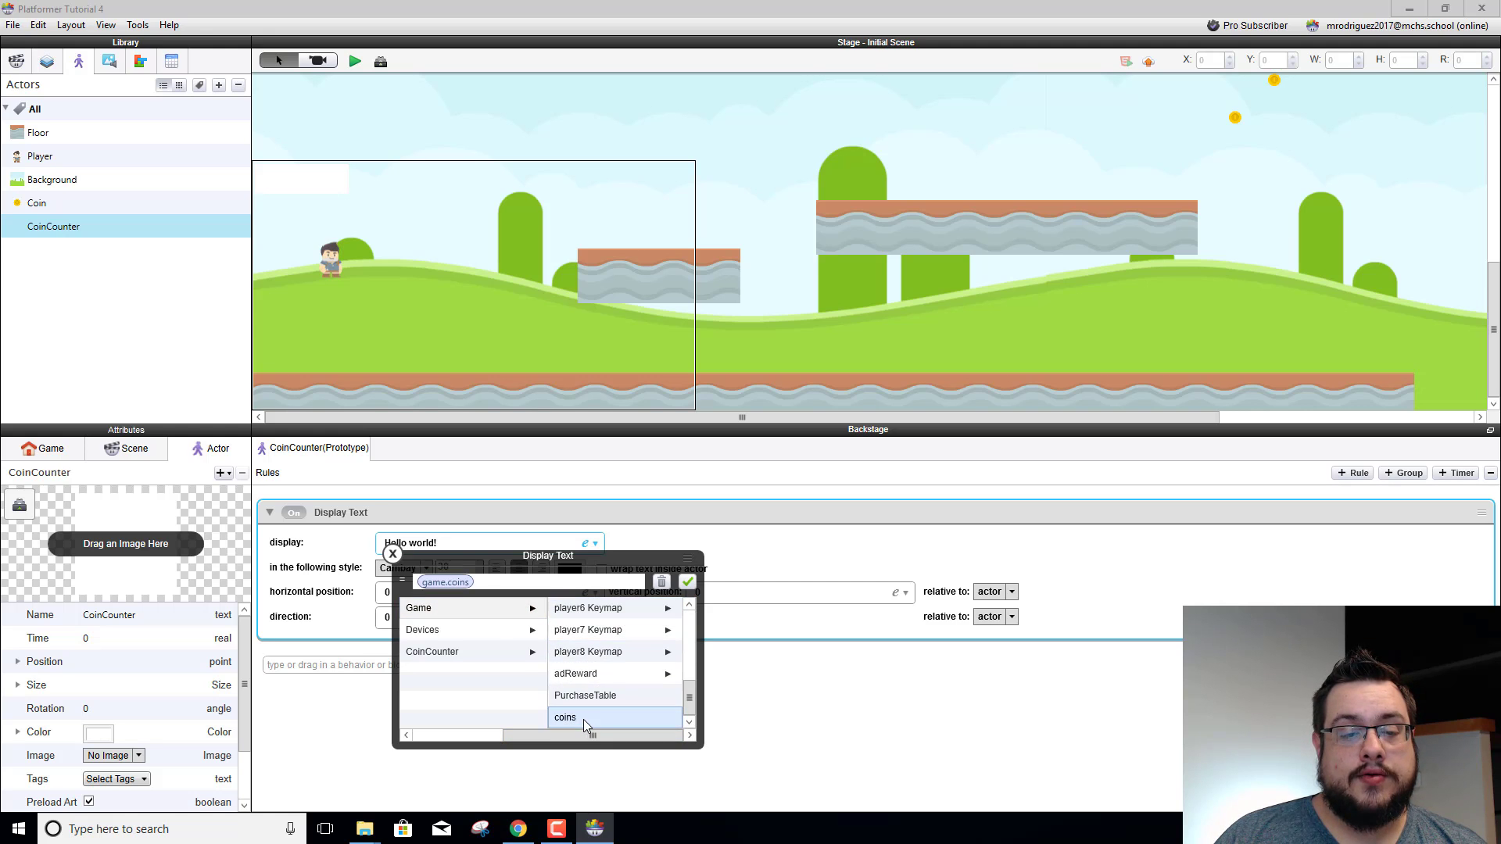
click(688, 582)
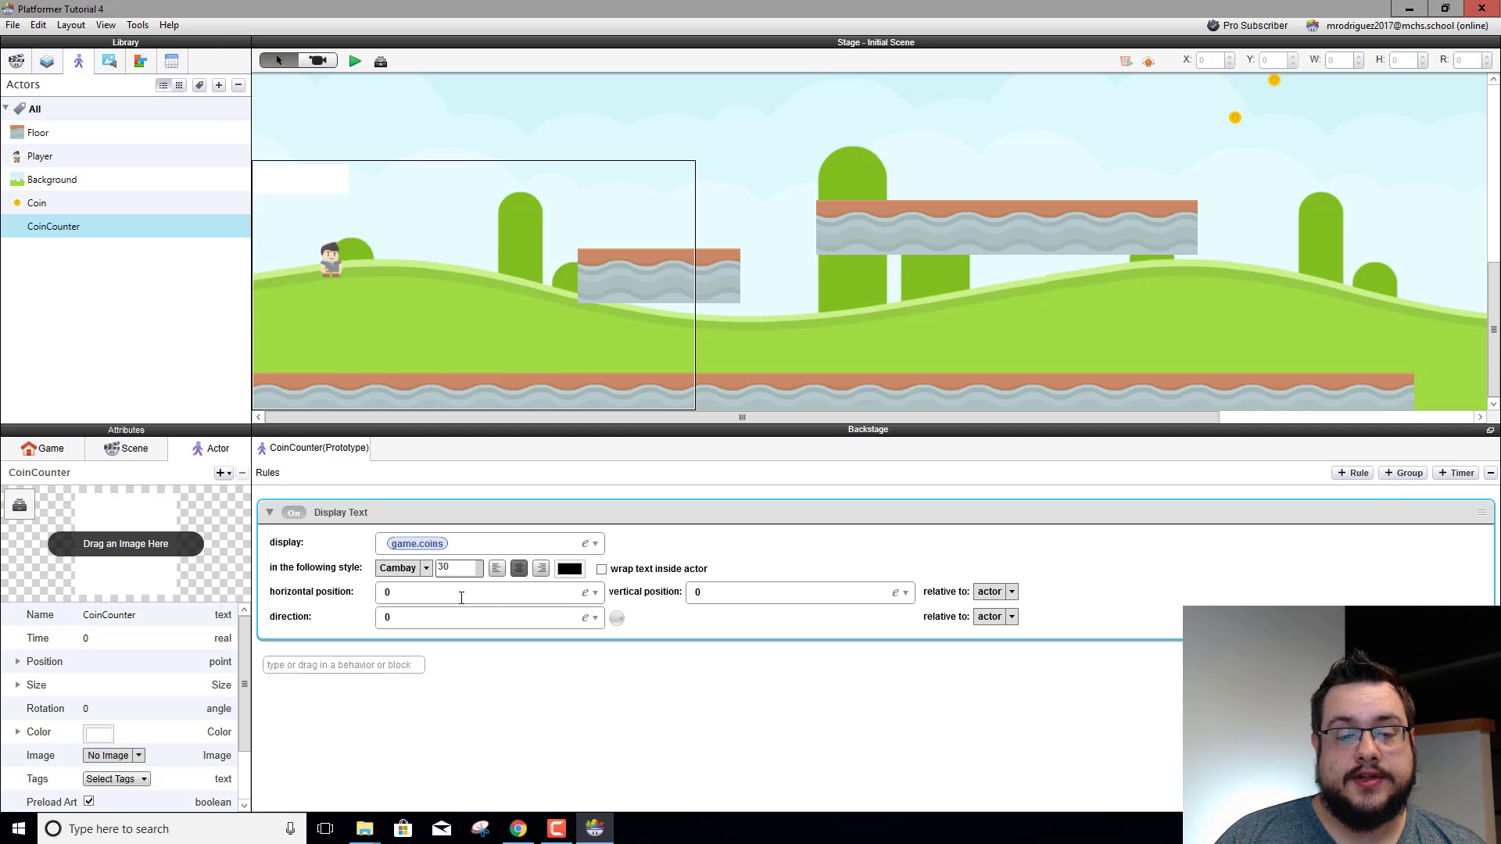
Preview the game and collect the coins with the player to check the on-screen coin counter
click(358, 61)
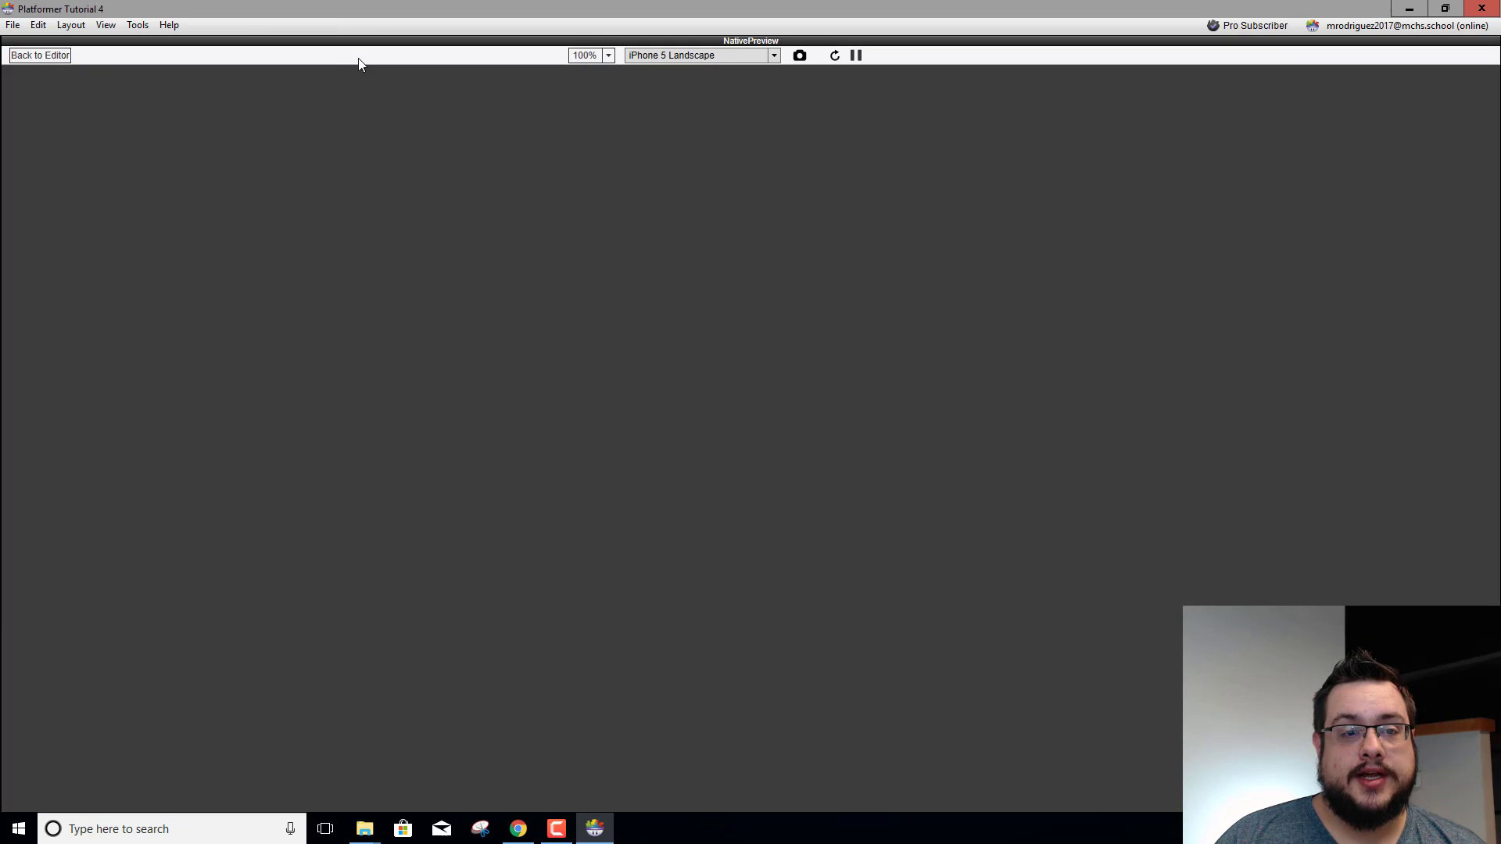
key(Right)
key(Up)
key(Up)
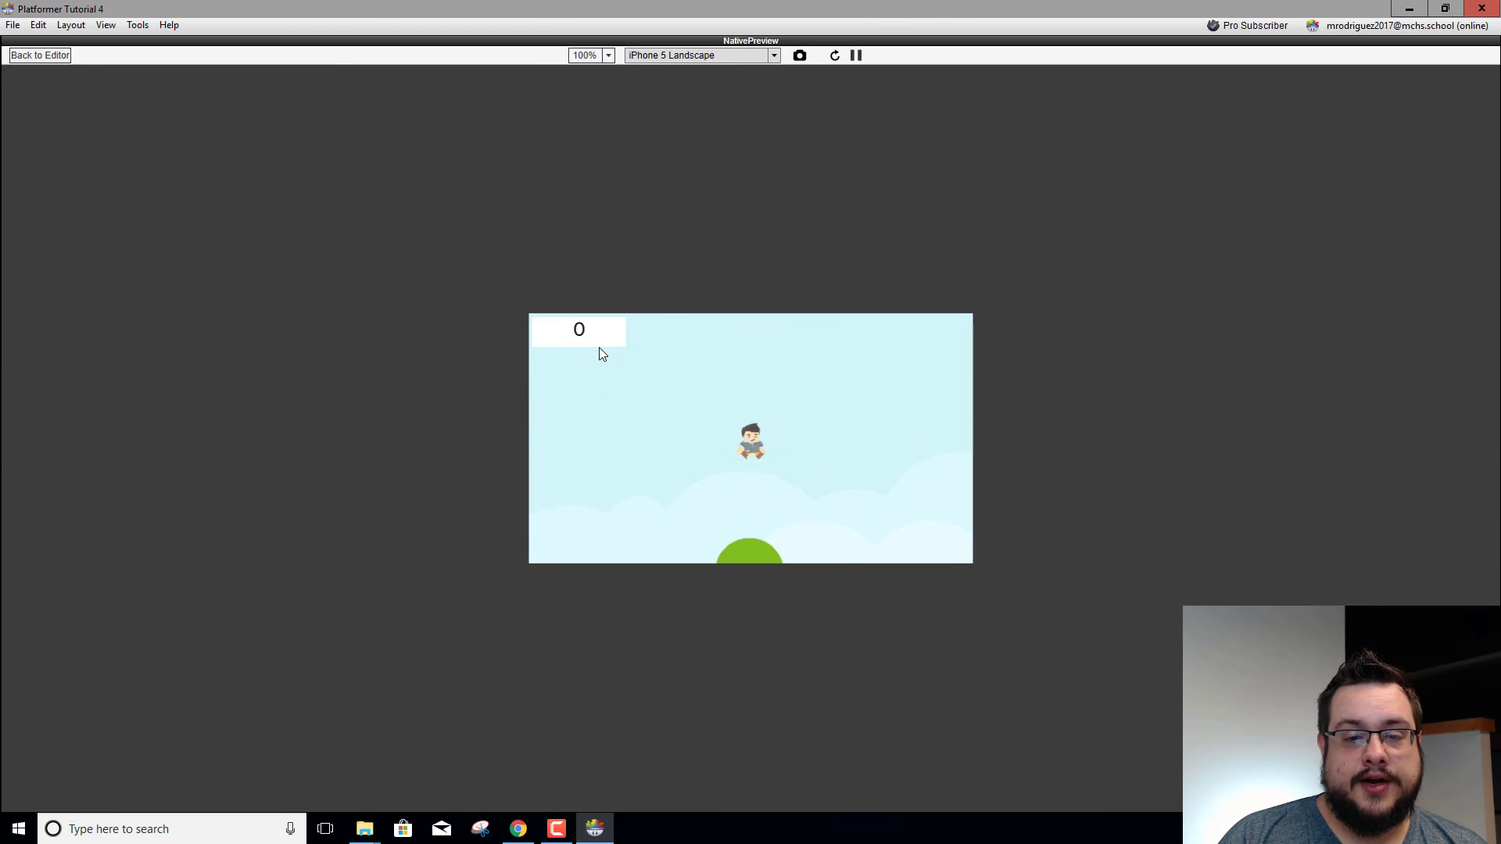
key(Right)
key(Up)
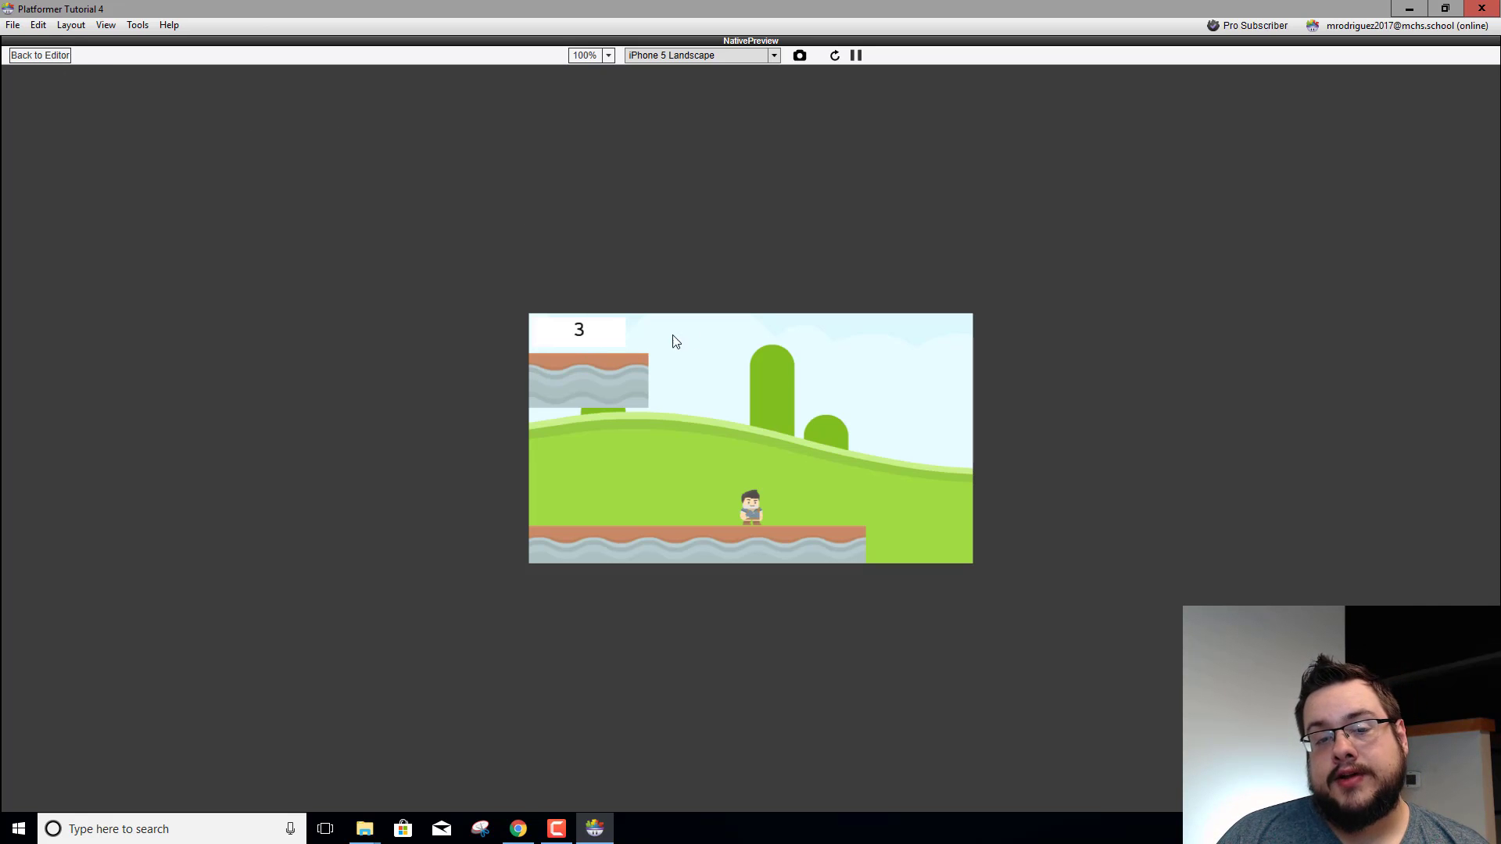
Walk the player back and forth in the preview to check the counter while the scene scrolls, and return to the editor
key(Left)
key(Right)
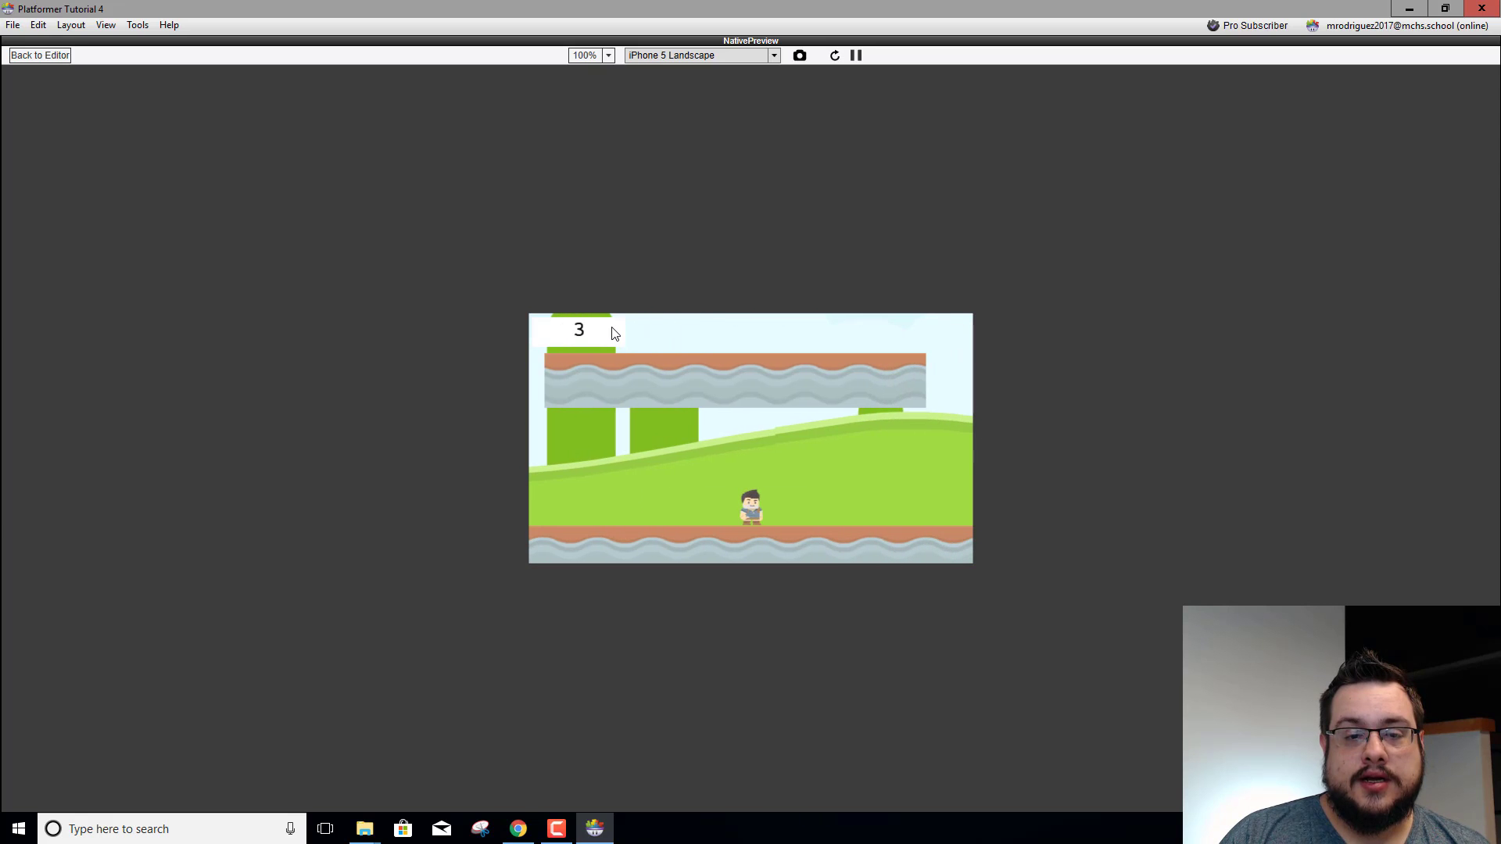
click(52, 54)
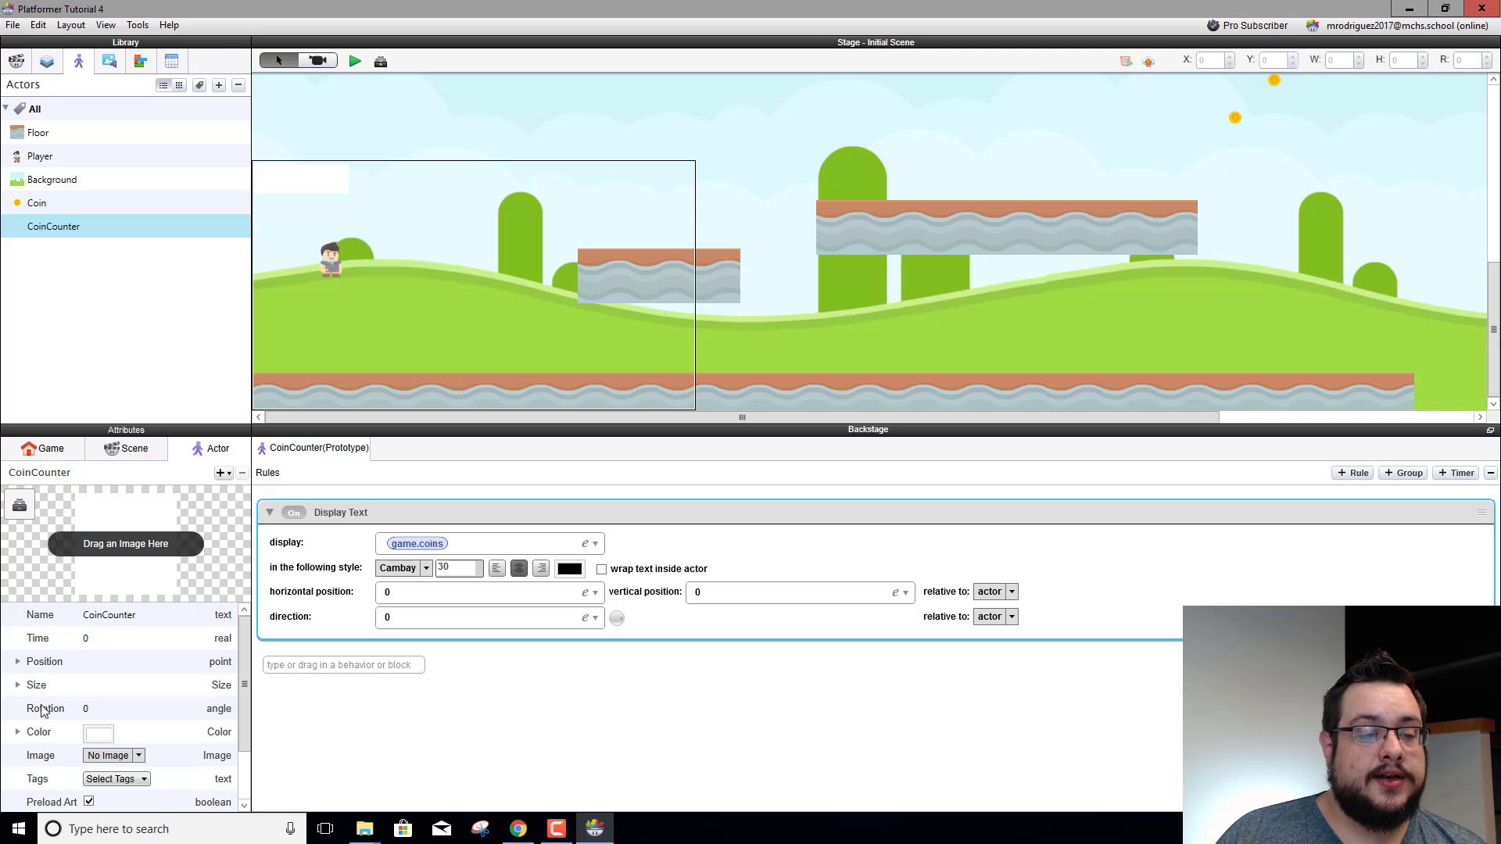
Make the CoinCounter actor's white background transparent by setting its color alpha to 0
click(18, 733)
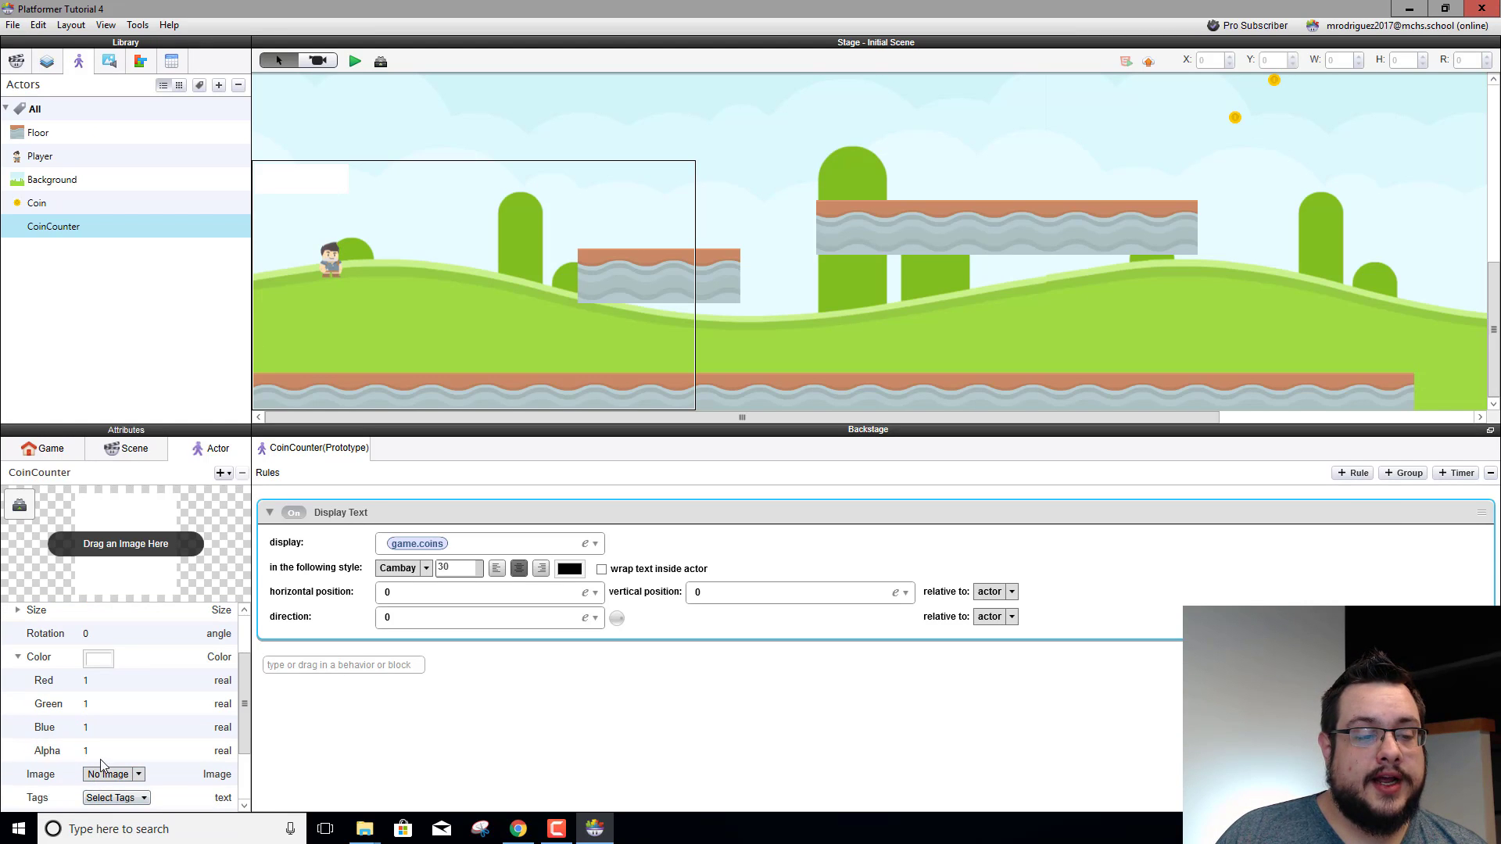
click(98, 751)
click(98, 750)
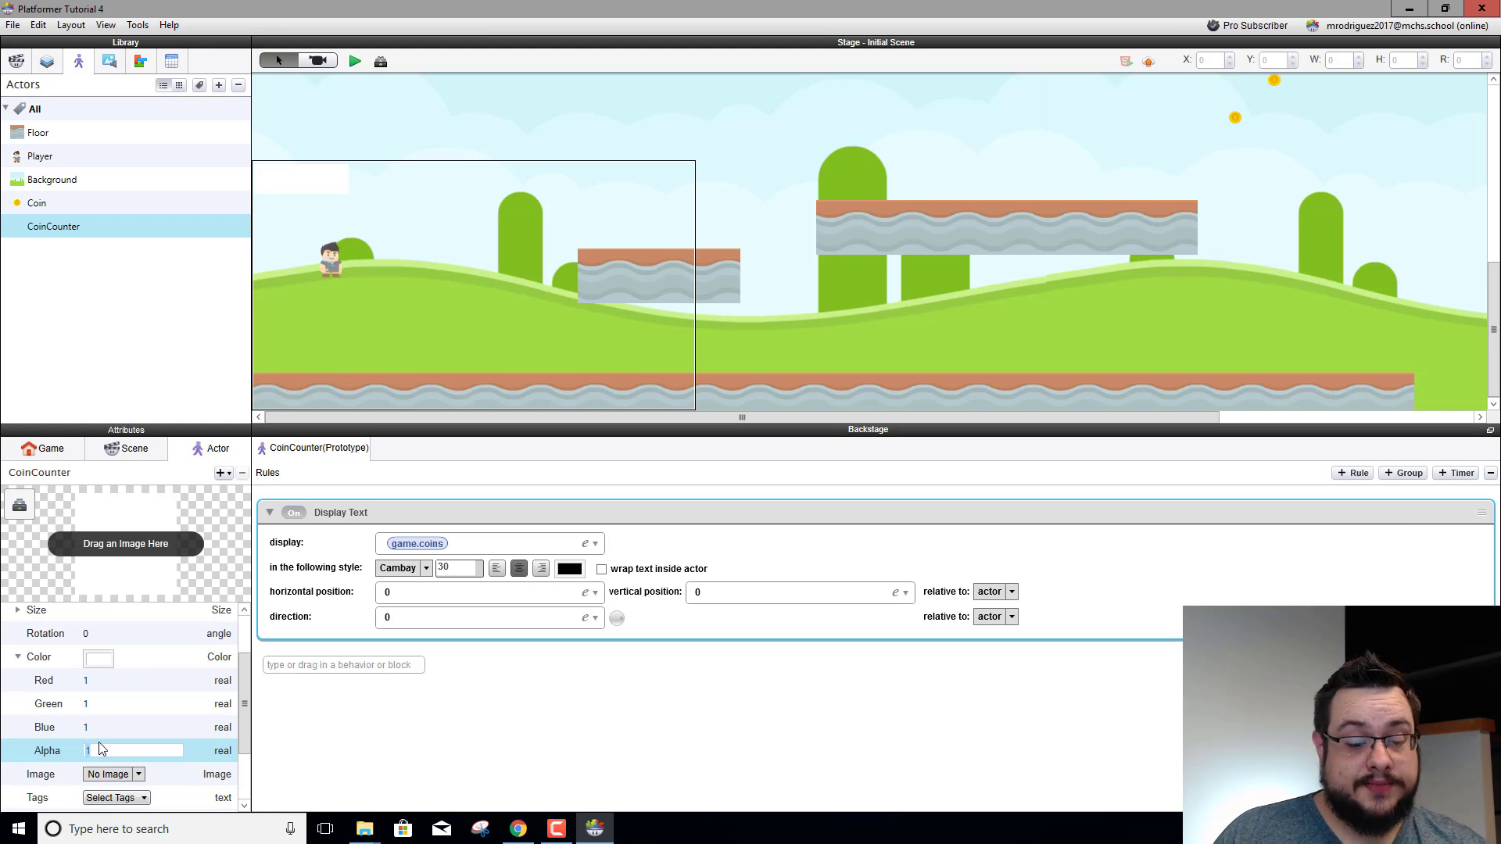
text(0)
key(Return)
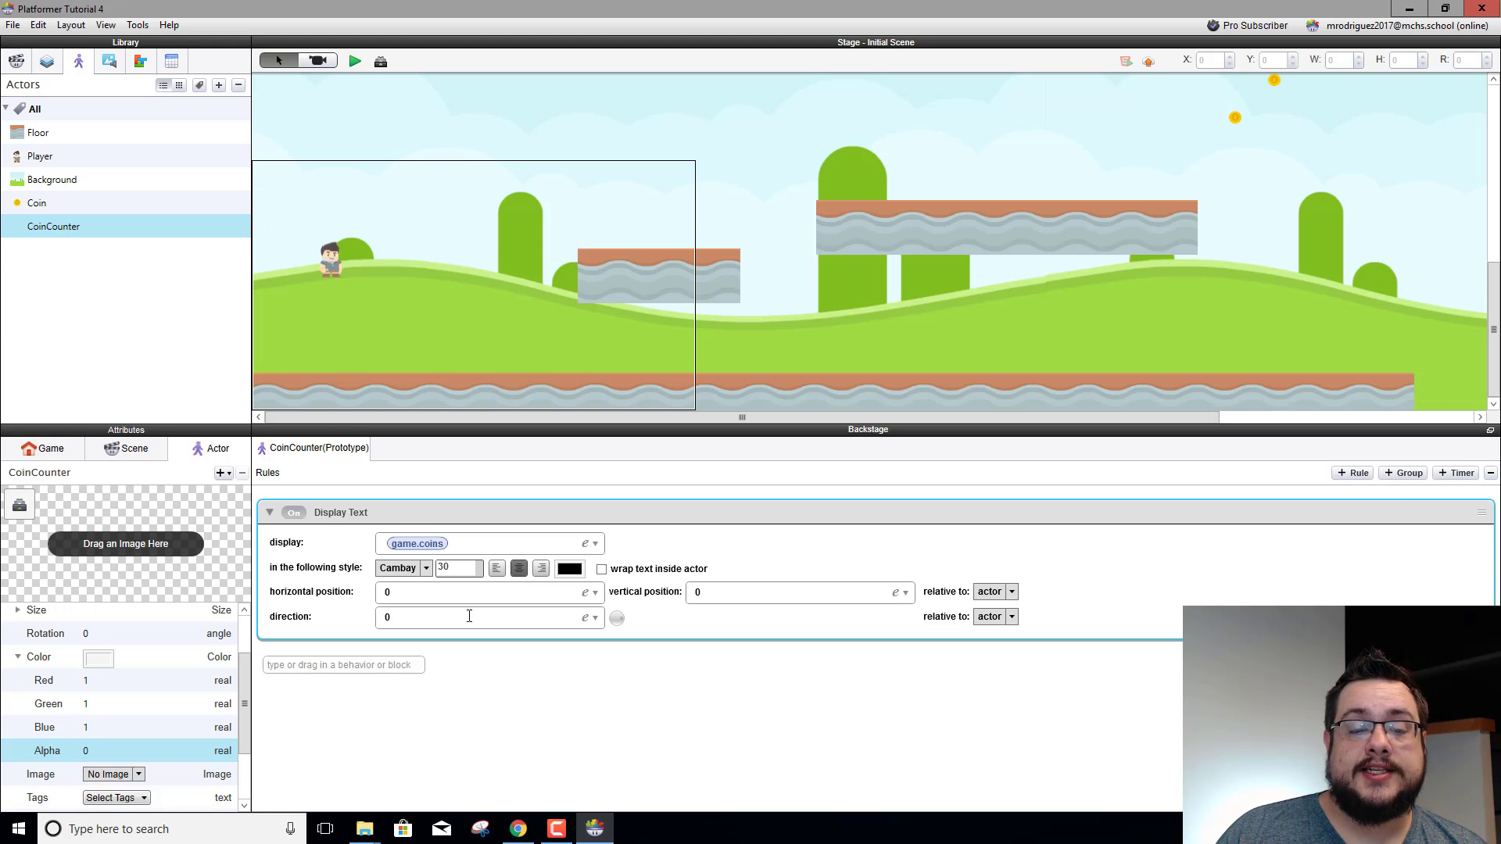
Preview the game again, run through the level collecting coins to check the transparent counter, and return to the editor
click(355, 62)
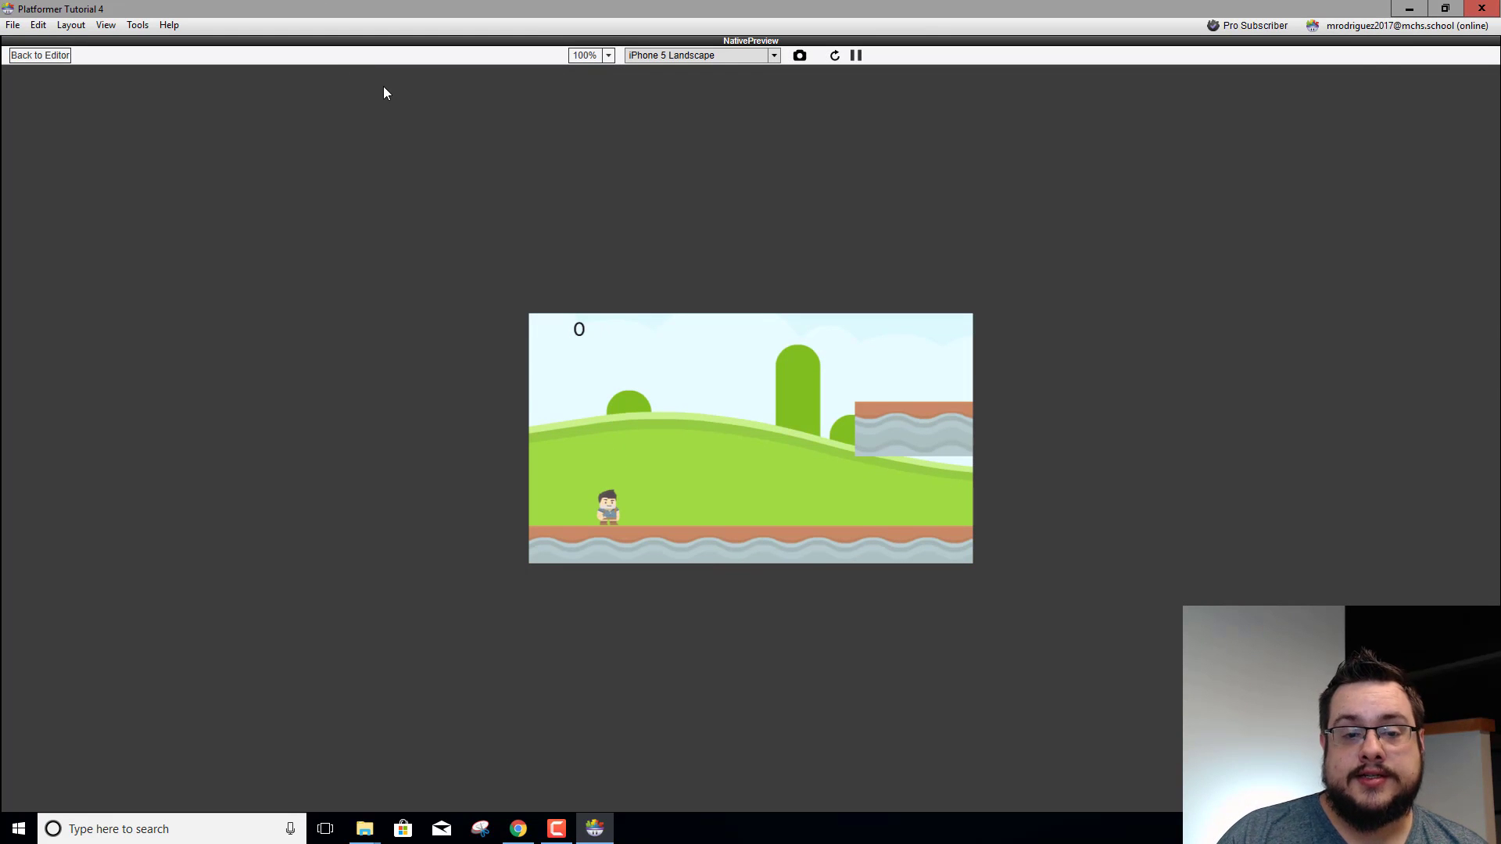
key(Right)
key(Right)
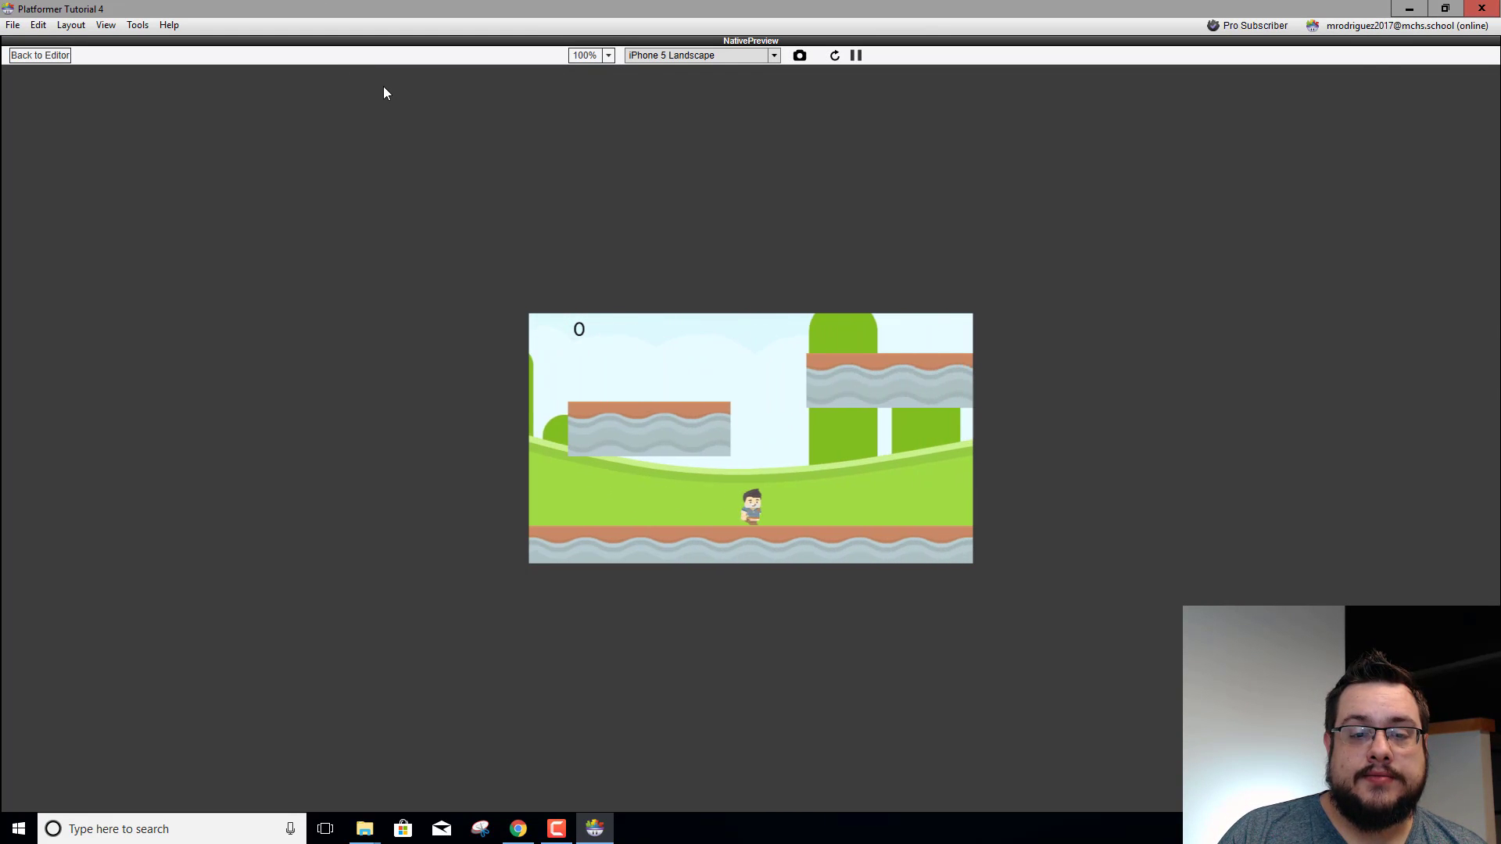
key(Right)
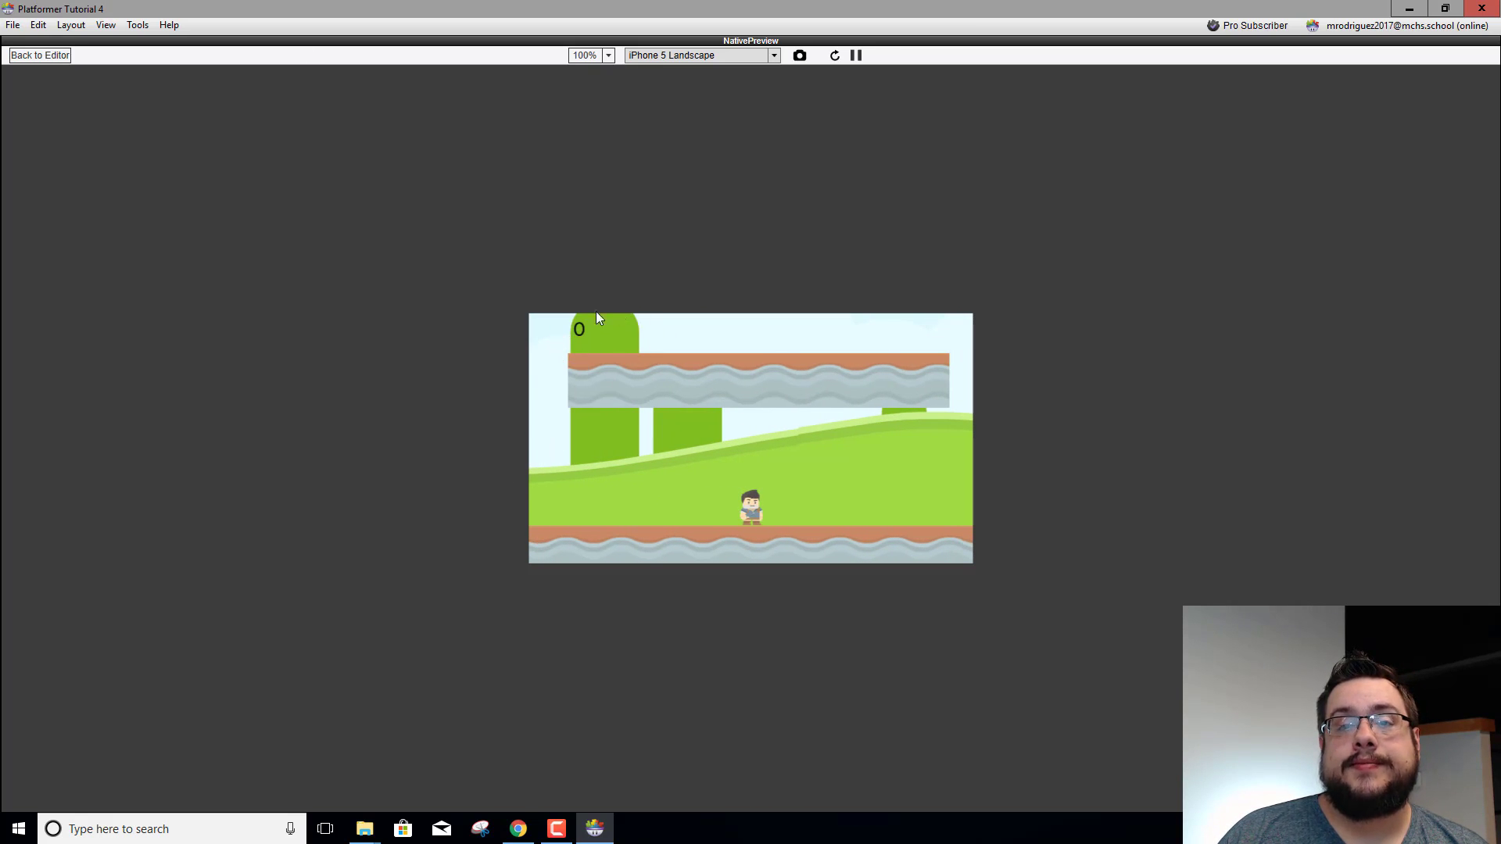
key(Right)
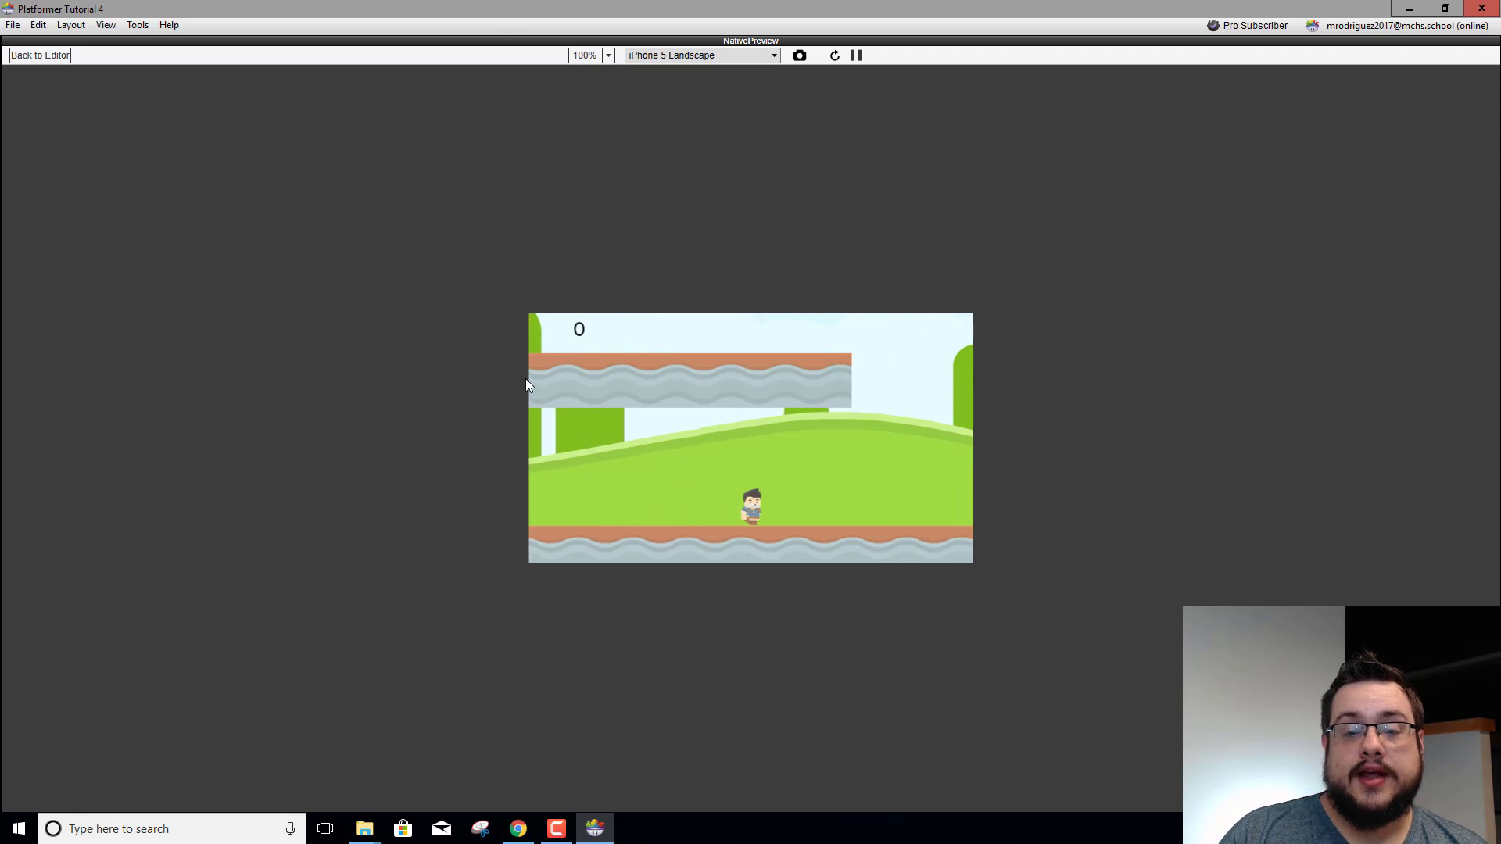
key(Up)
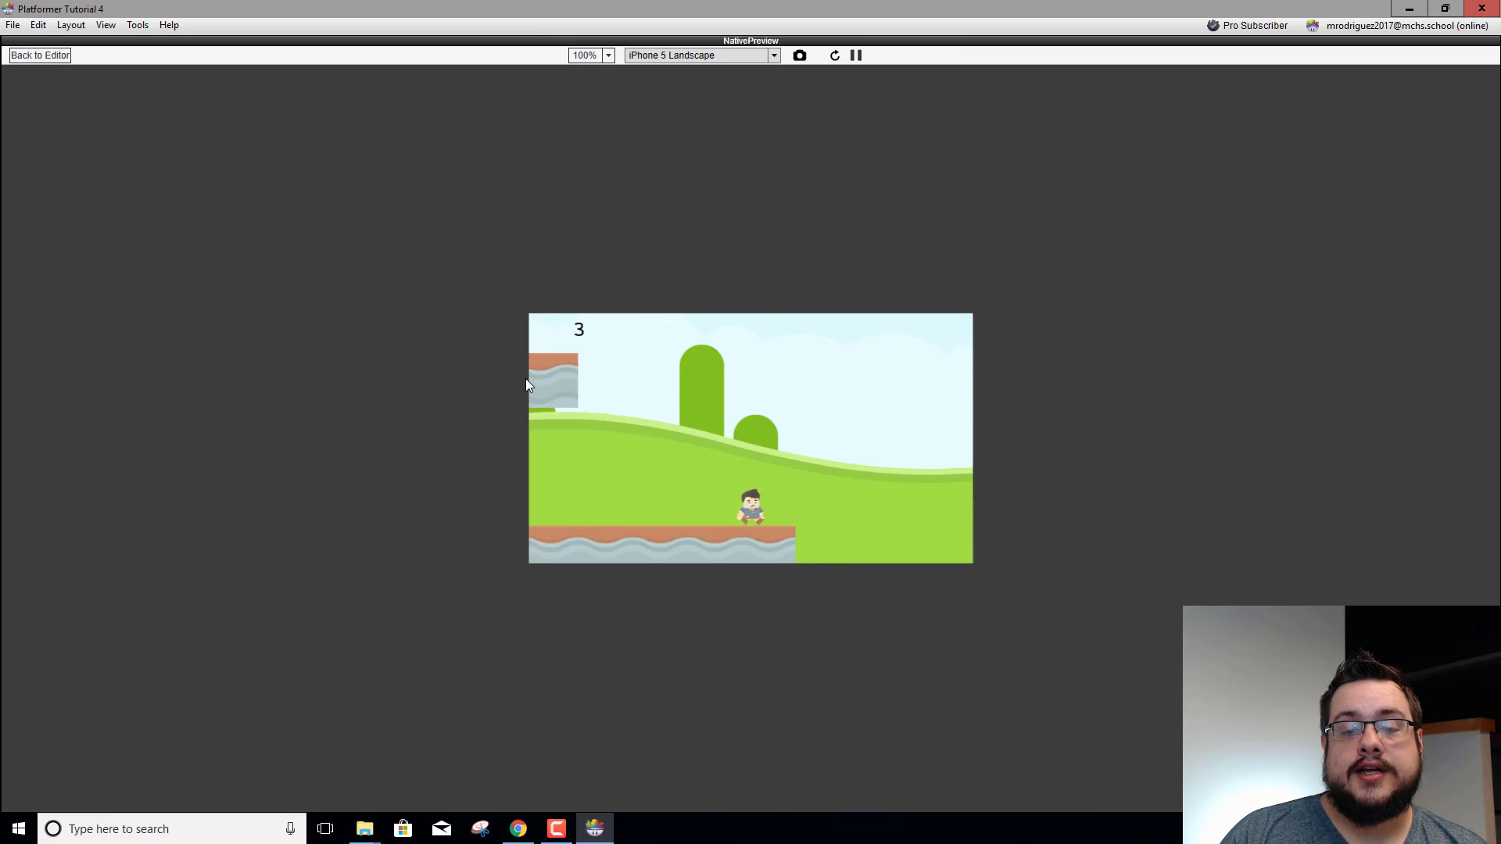
key(Up)
key(Right)
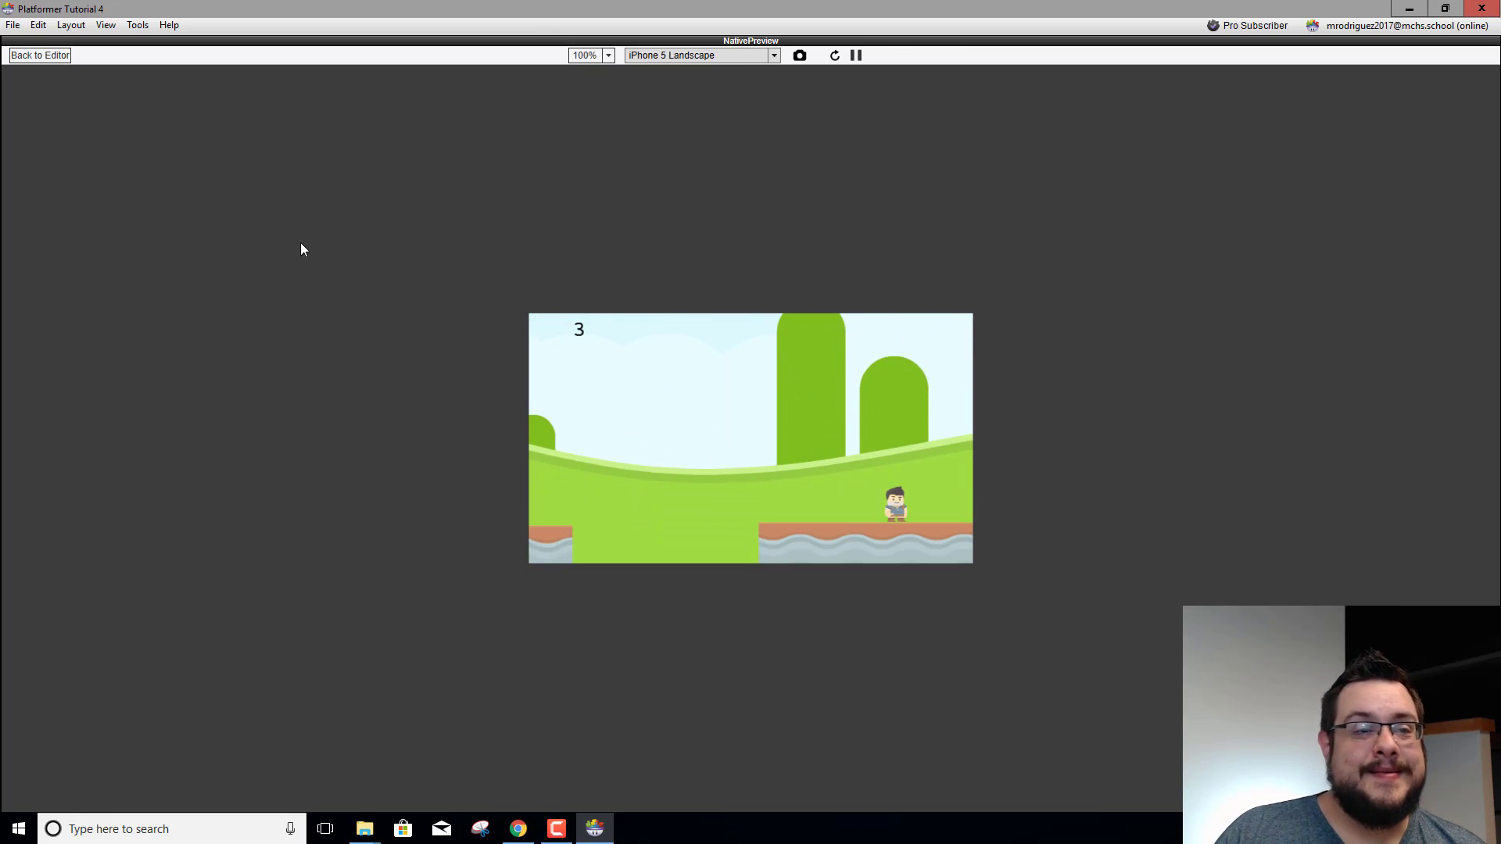
click(49, 56)
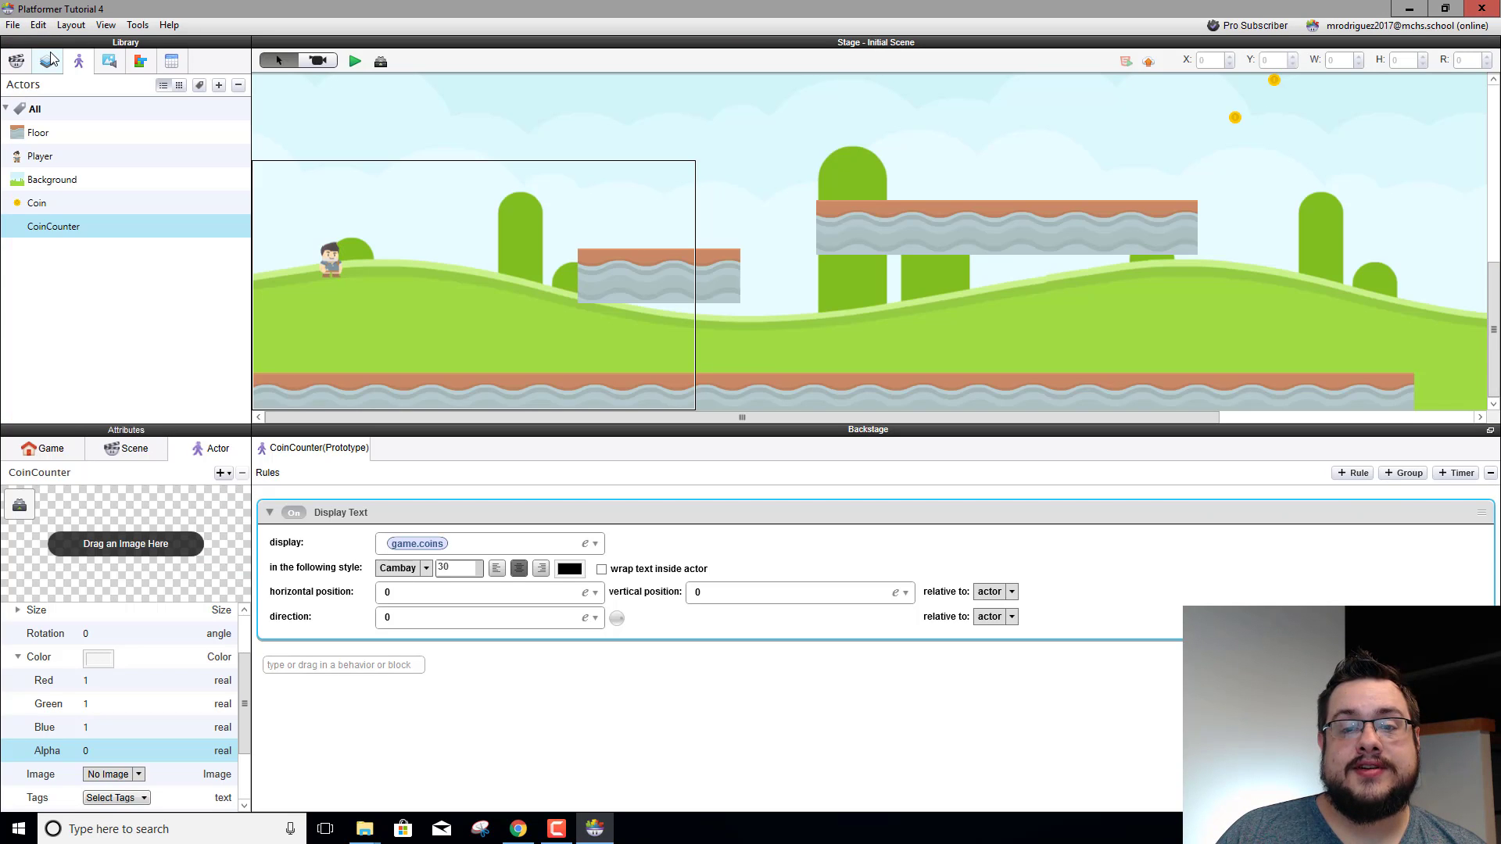